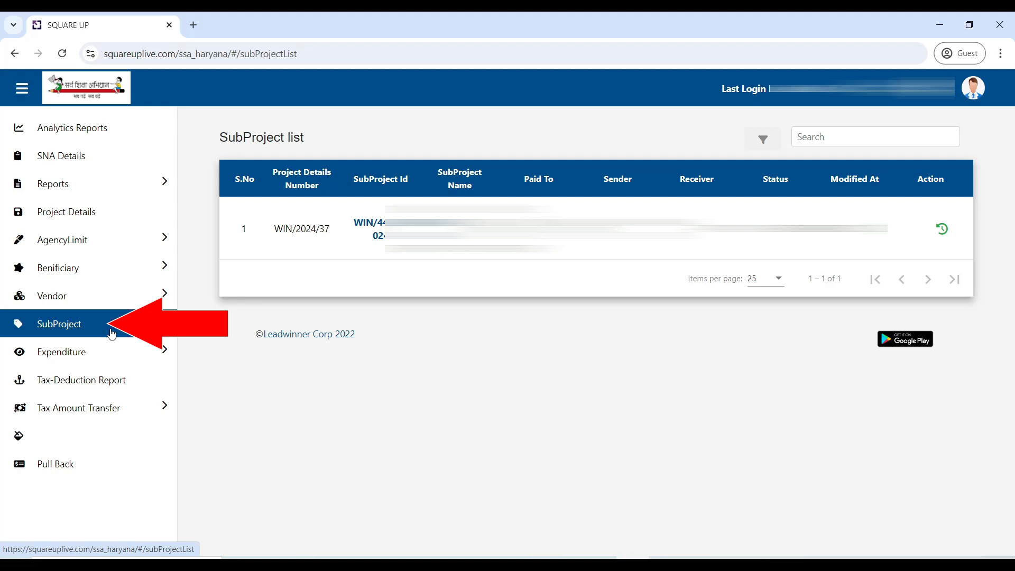
# Step: Start creating a new subproject and select project WIN/2024/37 for it
pyautogui.click(112, 333)
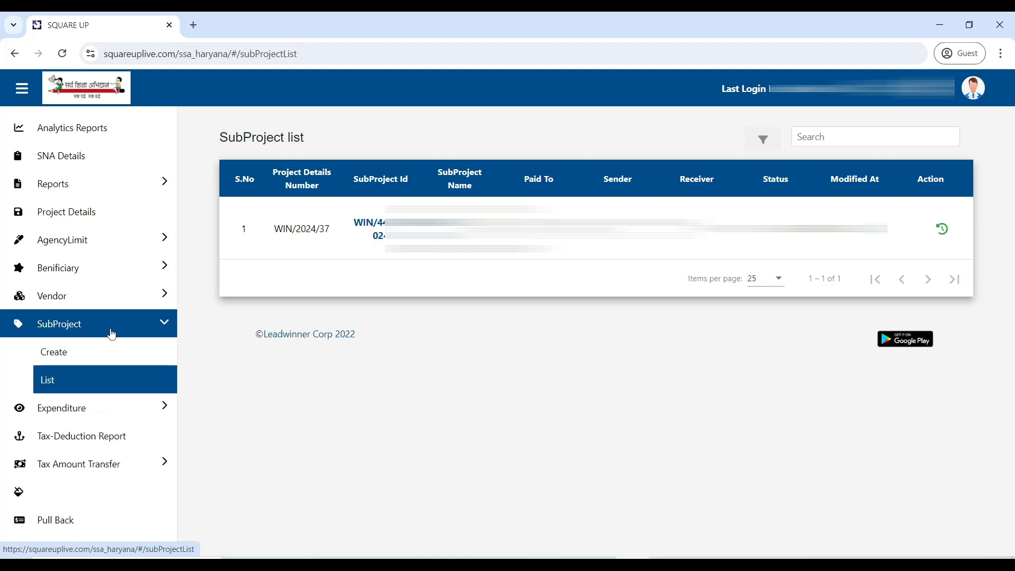
pyautogui.click(70, 357)
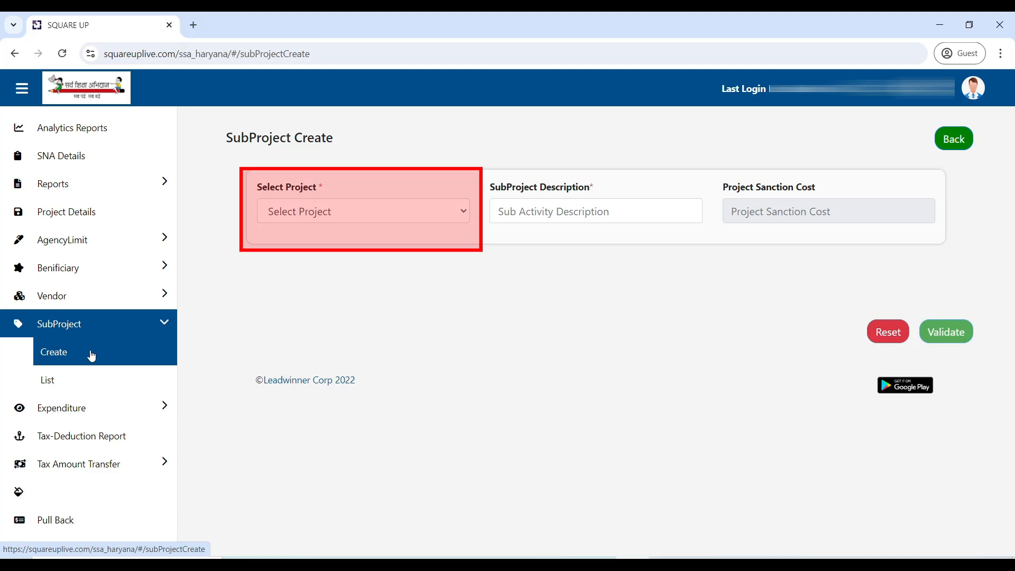
pyautogui.click(324, 211)
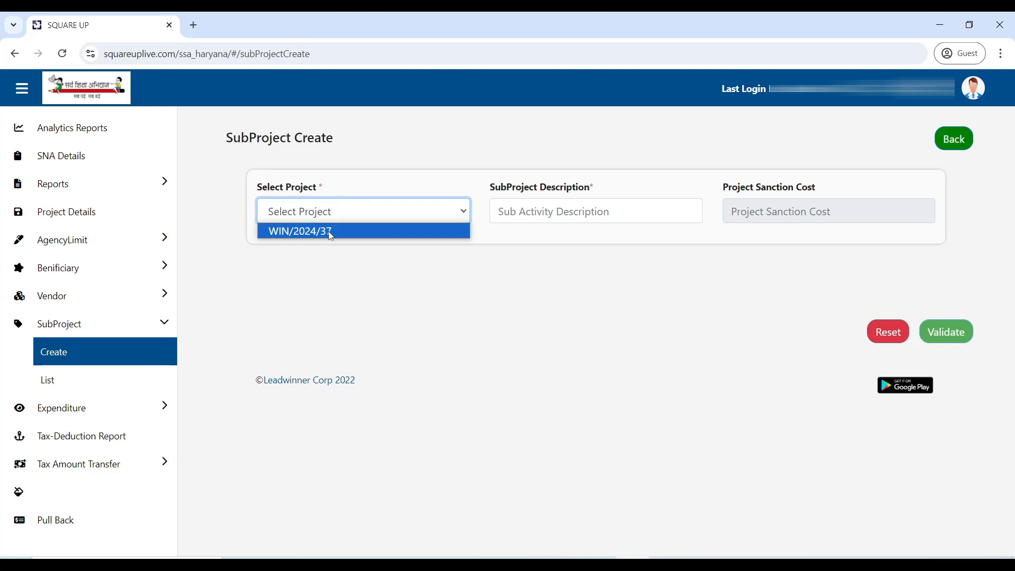
pyautogui.click(330, 232)
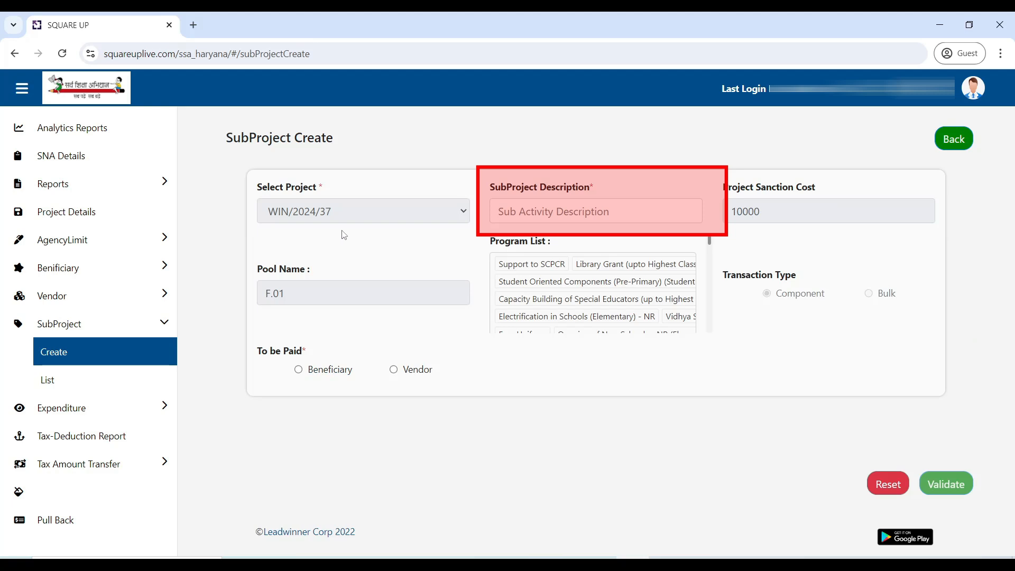
# Step: Enter "SCHOOL GRANT VARIOUS PAYEMNETS" as the subproject description
pyautogui.click(555, 212)
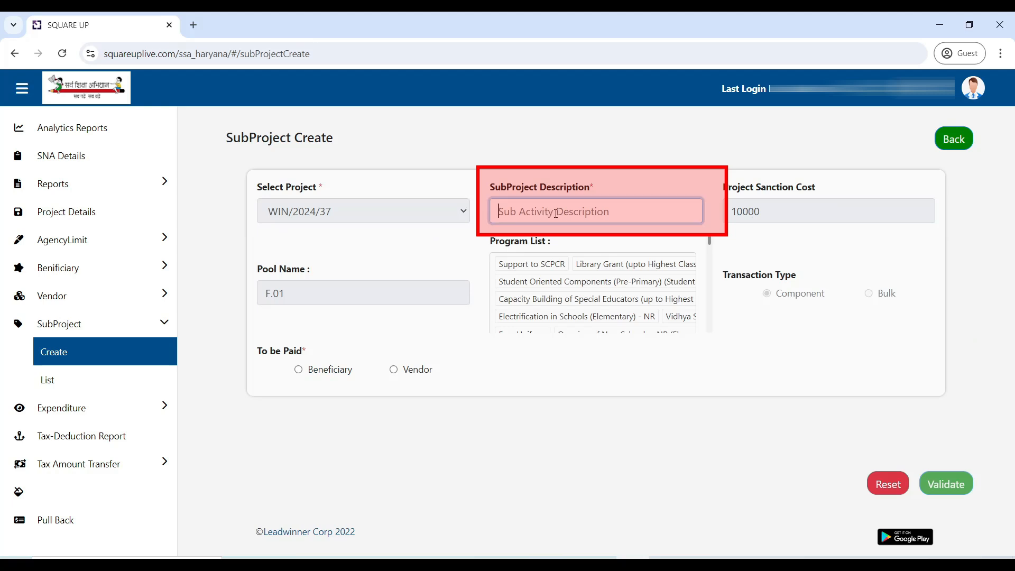
pyautogui.write('SC')
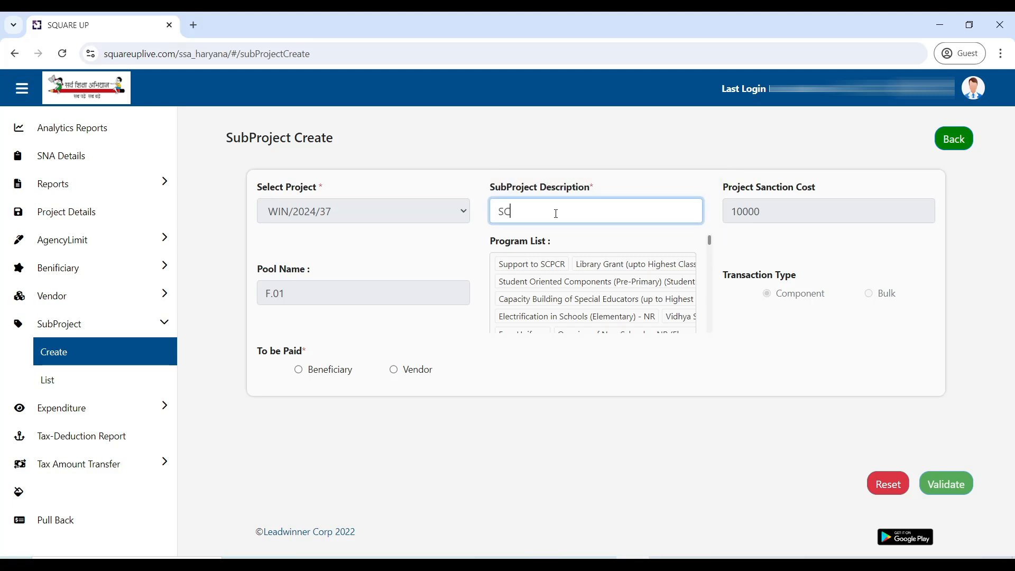
pyautogui.write('HOOL GRANT VARIOUS PAYEMNES')
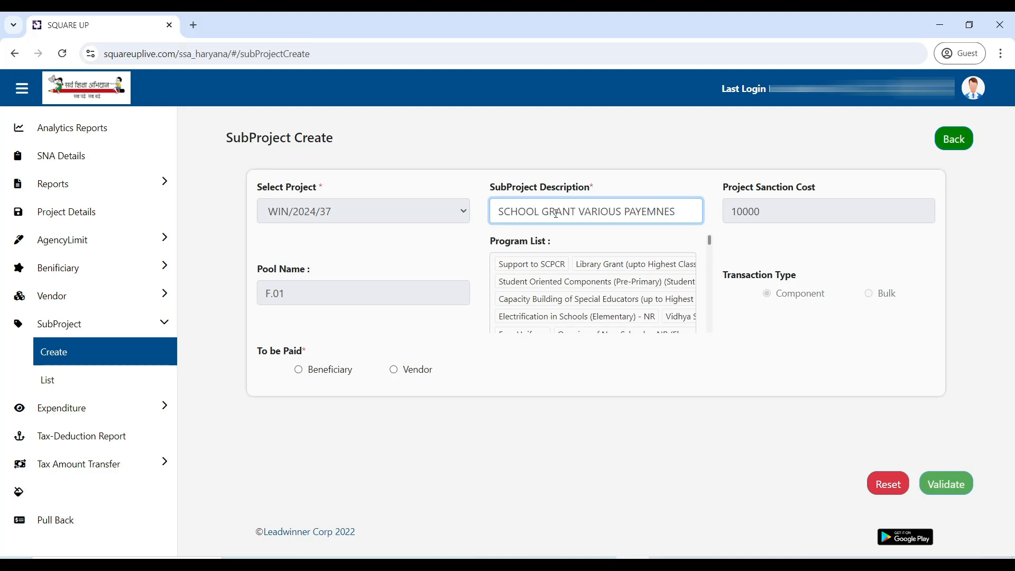
pyautogui.press('BackSpace')
pyautogui.write('TS')
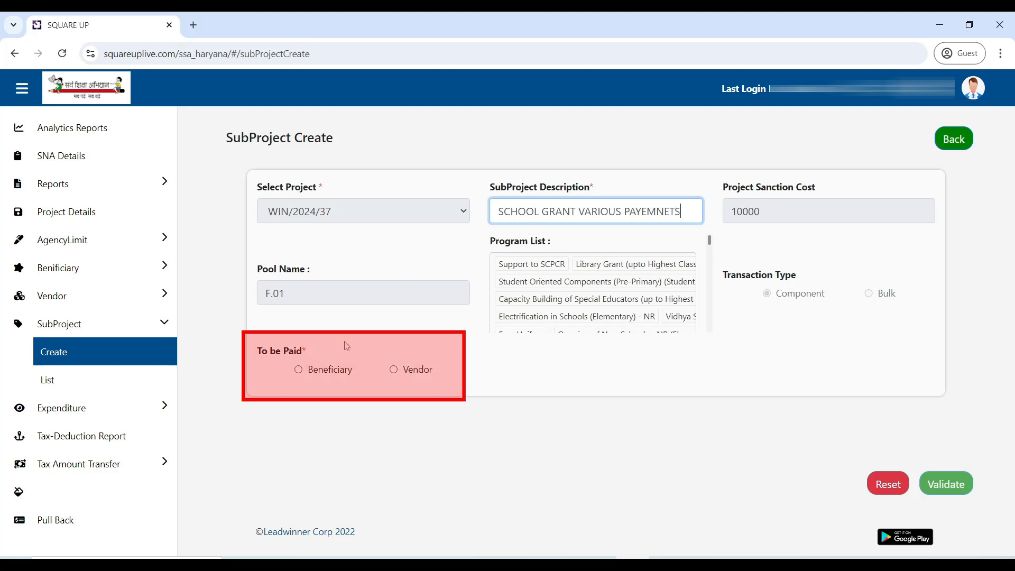
# Step: Set the subproject to be paid to Vendor, Without Taxes, in Bulk mode, with vendor payment type Others
pyautogui.click(394, 371)
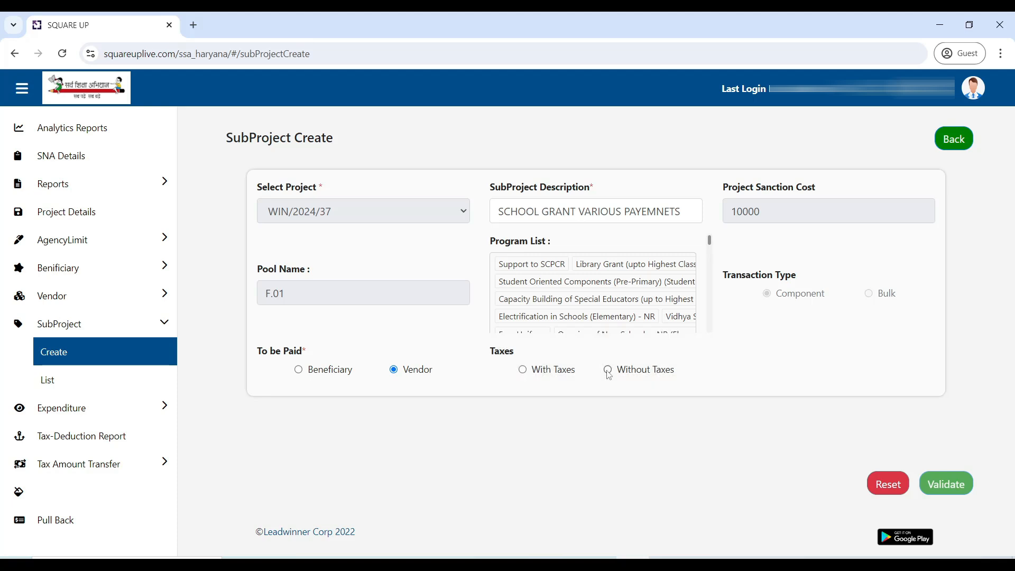
pyautogui.click(608, 370)
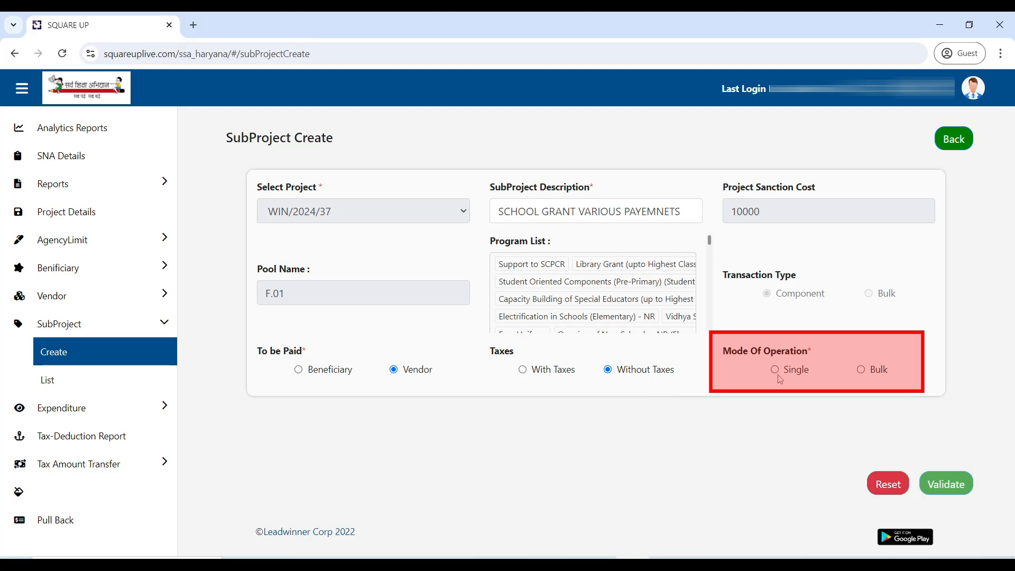
pyautogui.click(861, 371)
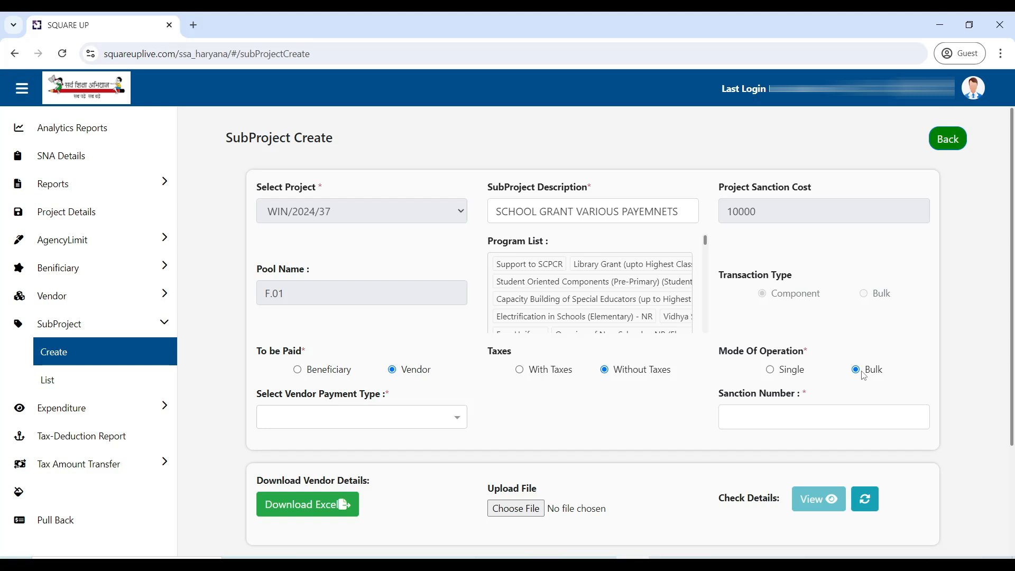
pyautogui.click(399, 430)
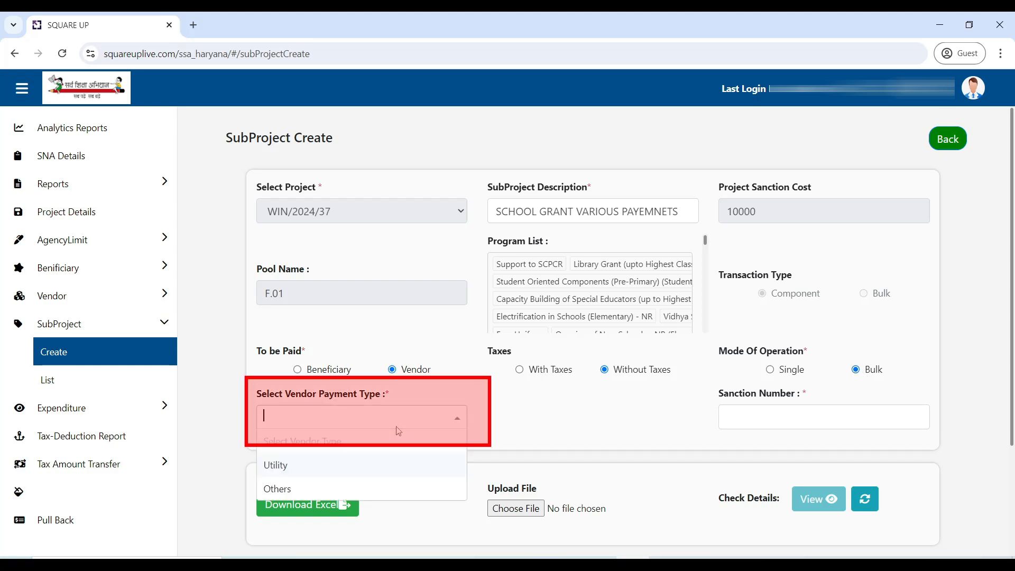
pyautogui.click(369, 491)
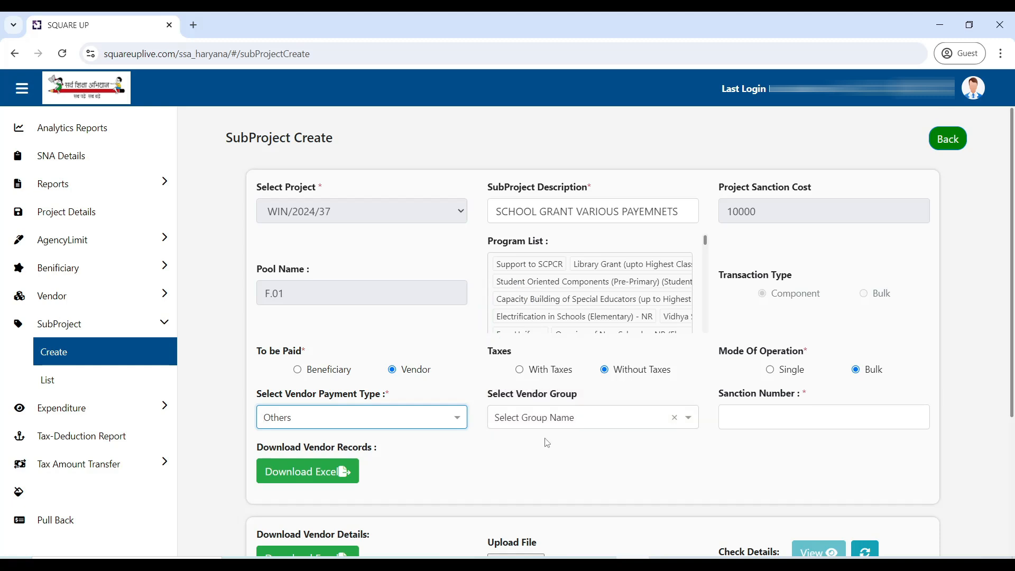
# Step: Enter MJS/002 as the sanction number of the subproject
pyautogui.click(737, 419)
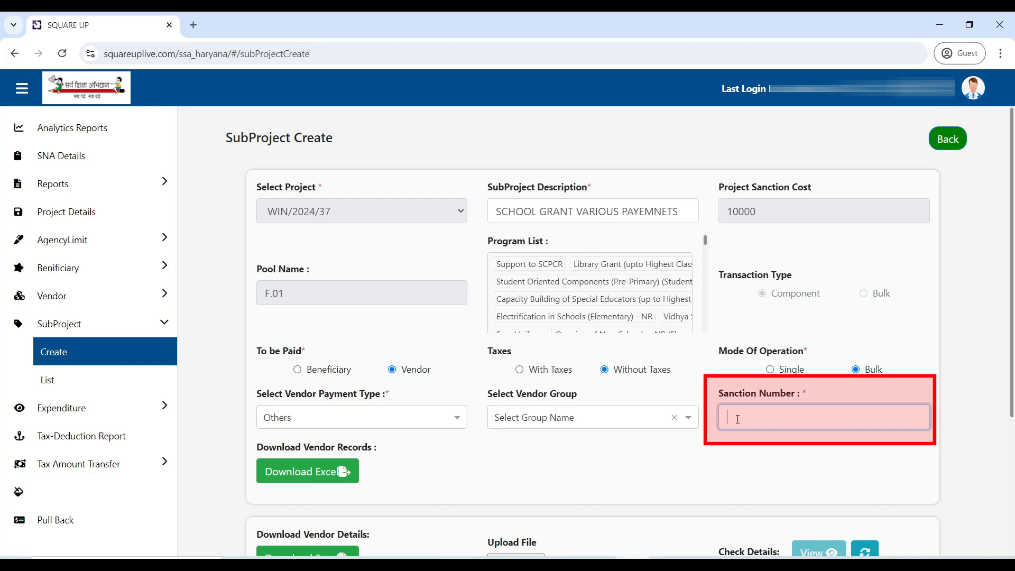
pyautogui.write('M')
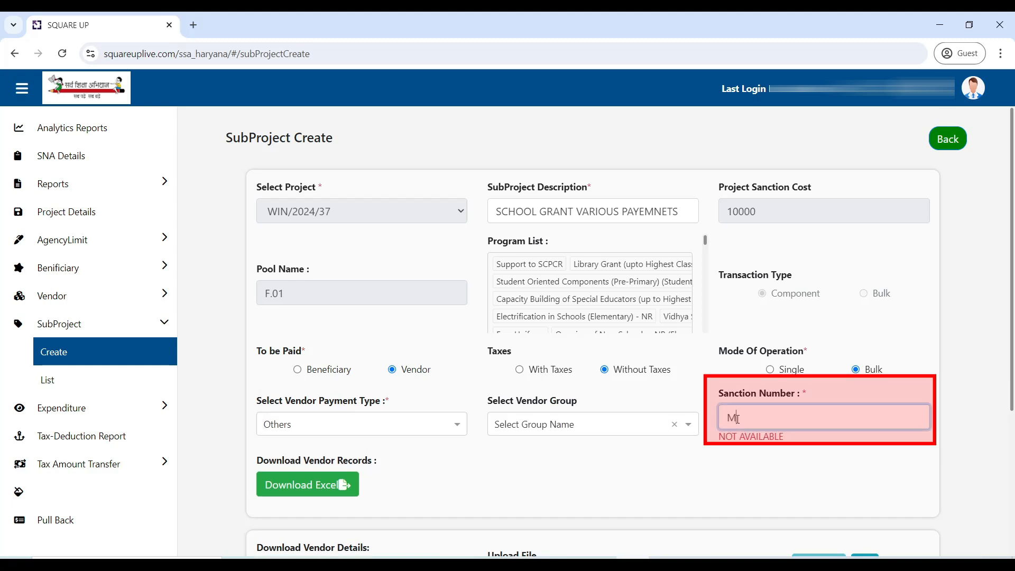
pyautogui.write('IS/002')
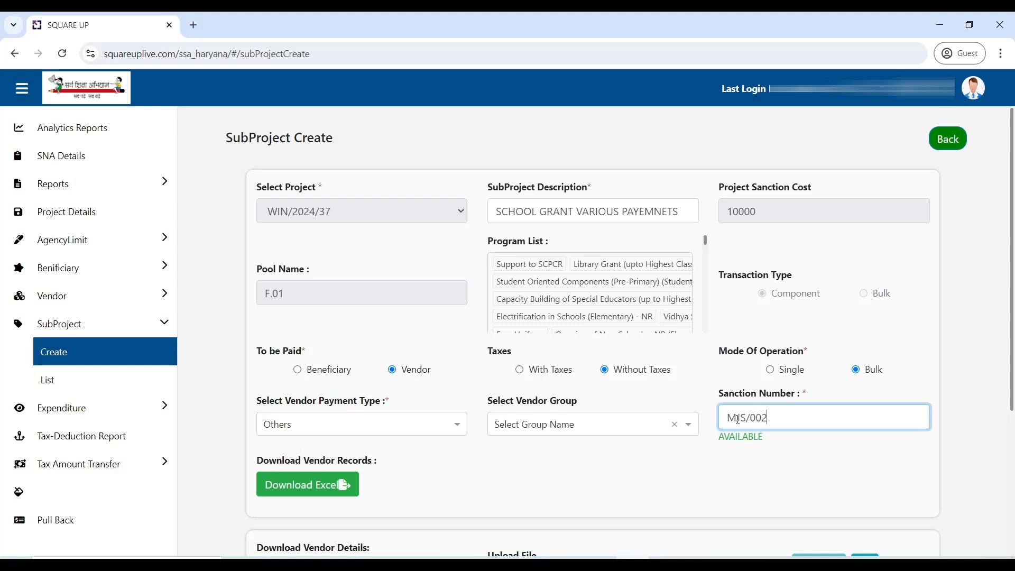
pyautogui.click(696, 491)
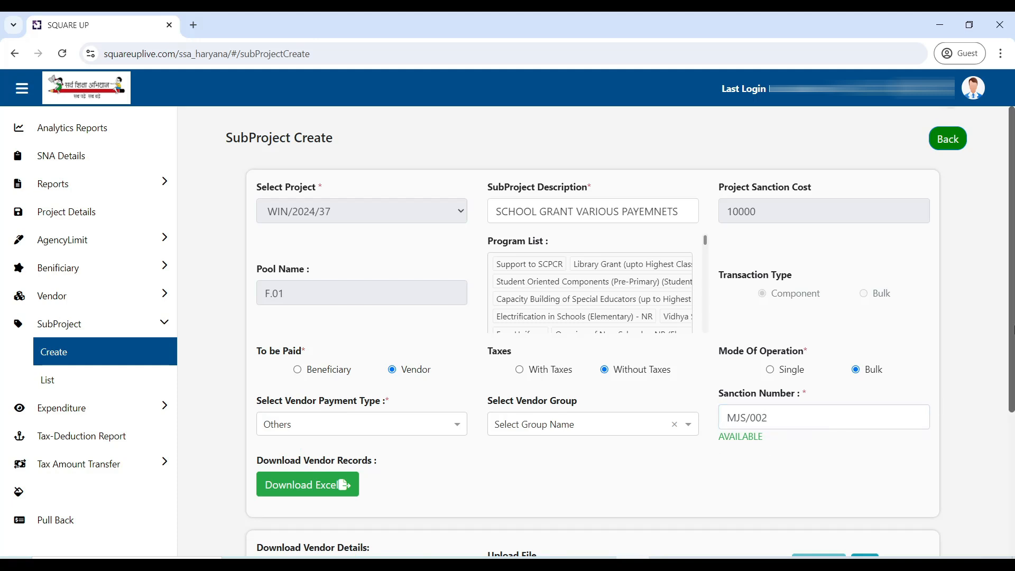
# Step: Download the vendor details workbook, open SubprojectVendorBulkDetails.xls in Excel and enable editing
pyautogui.moveTo(1011, 312); pyautogui.dragTo(1011, 479)
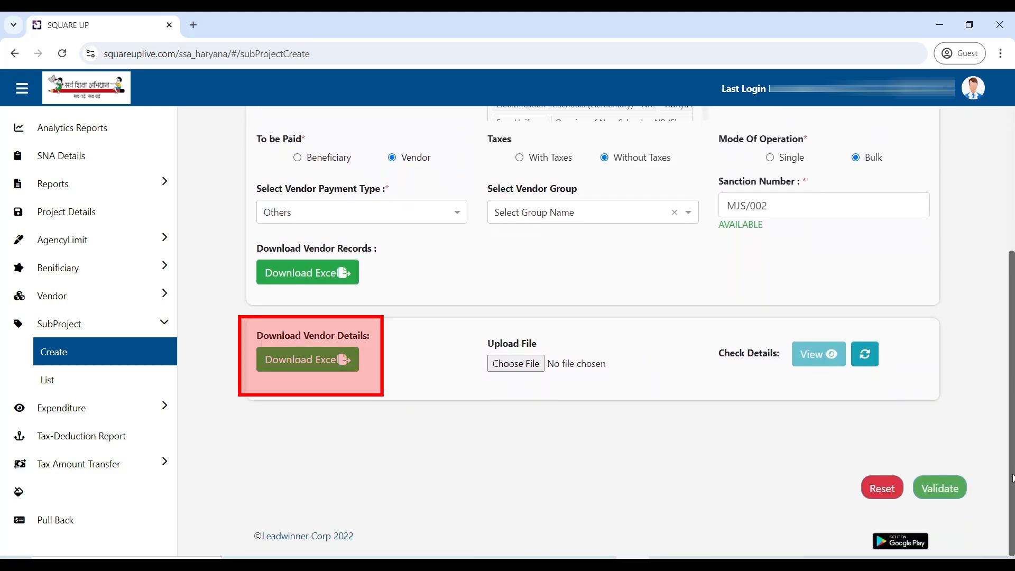
pyautogui.click(284, 373)
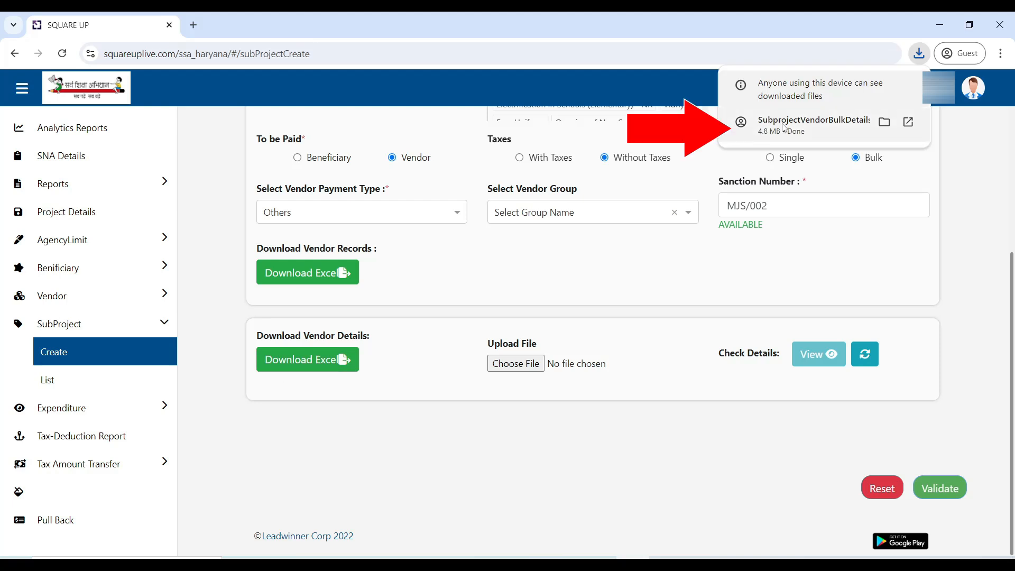
pyautogui.click(782, 126)
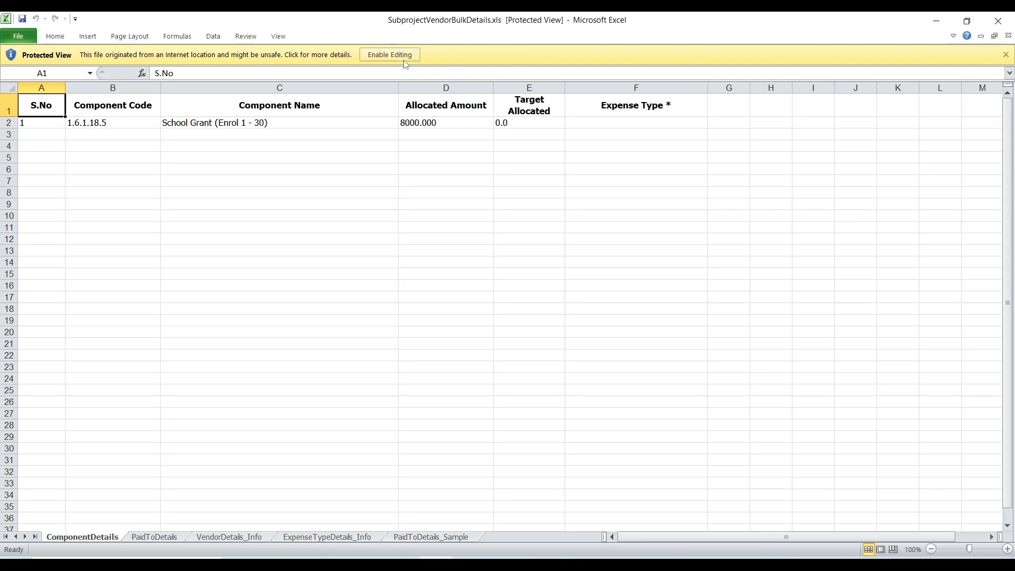
pyautogui.click(403, 60)
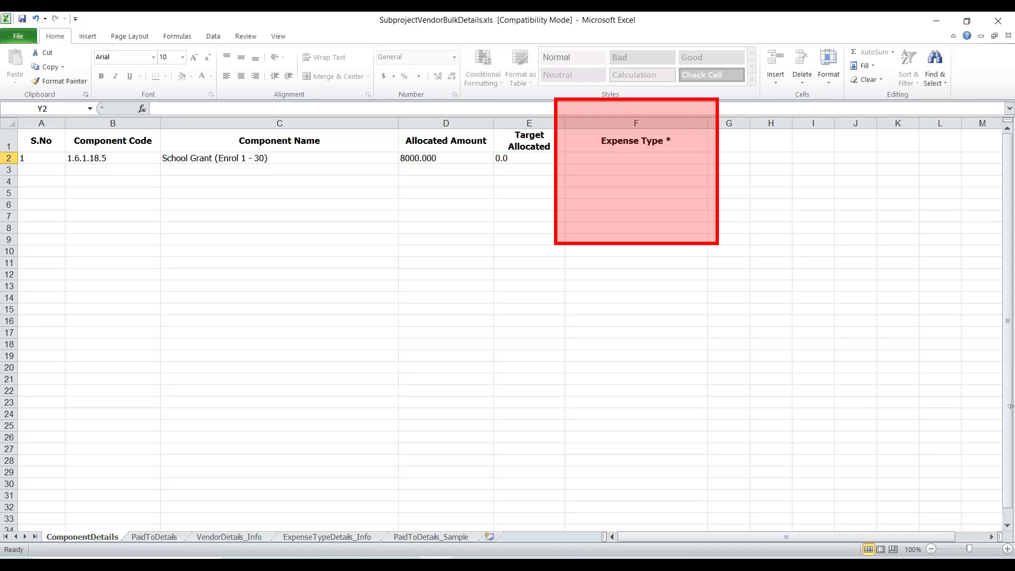
# Step: Enter Revenue as the expense type in cell F2 of the ComponentDetails sheet
pyautogui.click(672, 156)
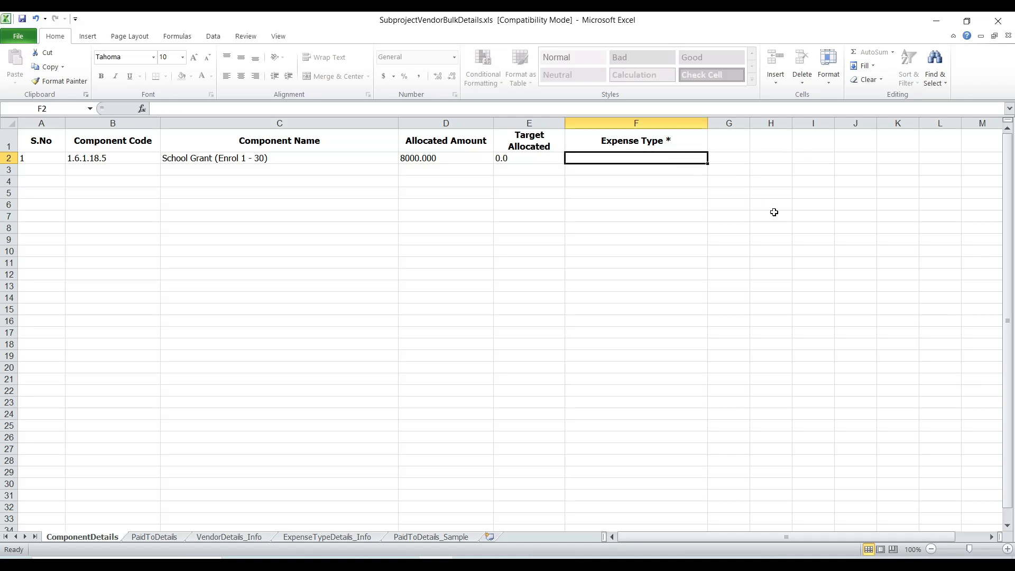
pyautogui.write('Revenue')
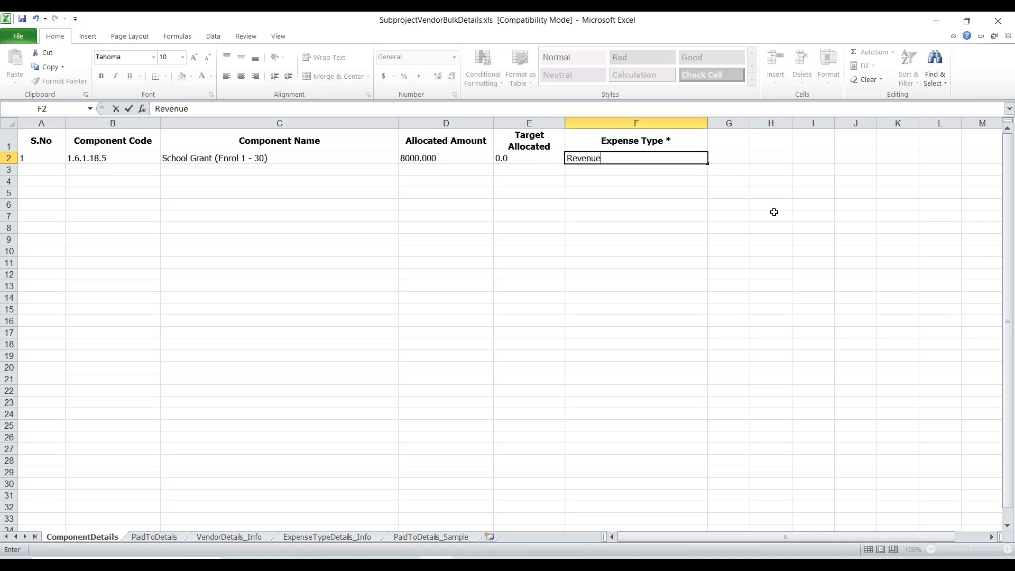
pyautogui.press('Return')
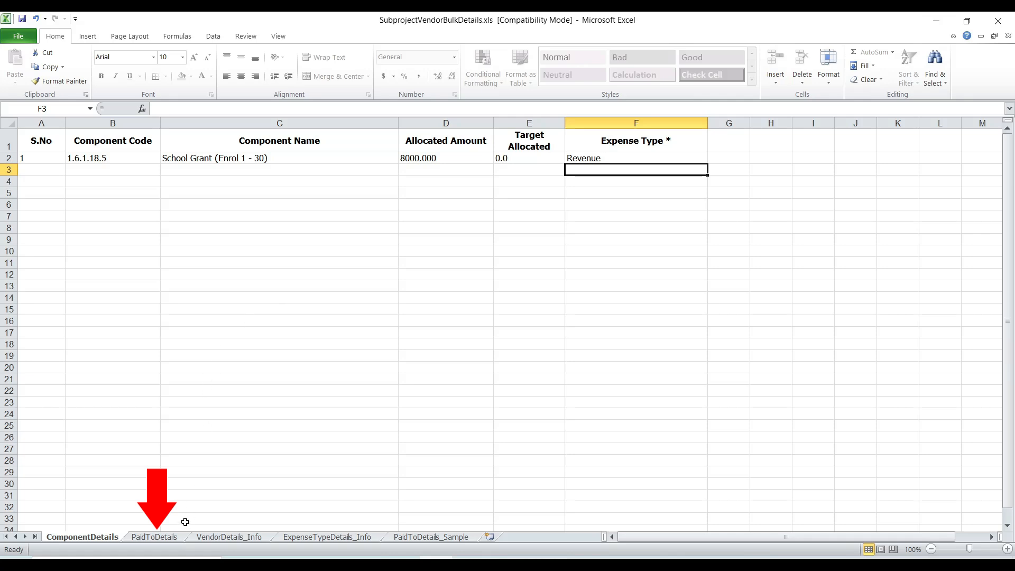
# Step: Number the S.No column of the PaidToDetails sheet from 1 to 5 in cells A2 to A6
pyautogui.click(169, 539)
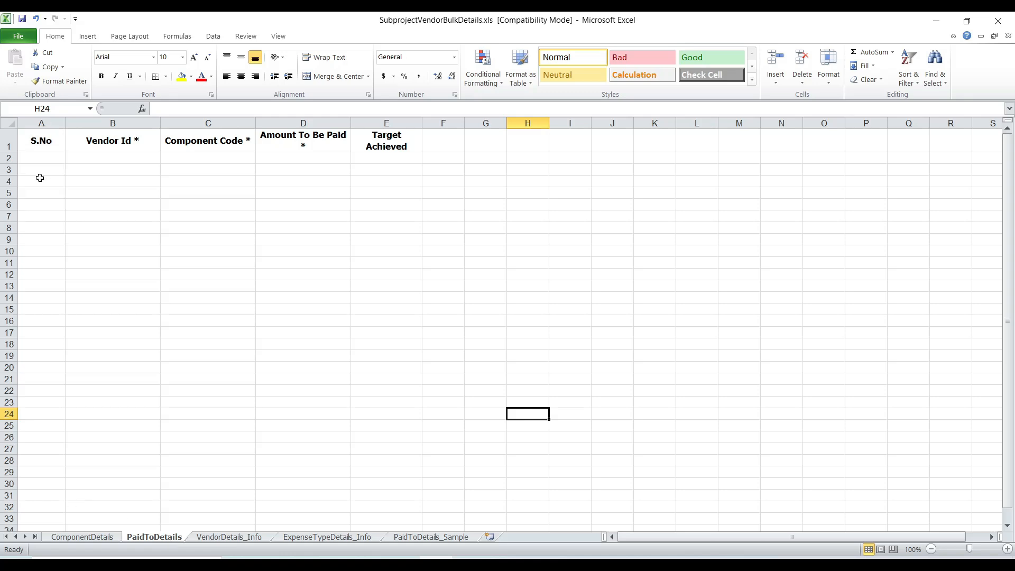
pyautogui.click(48, 160)
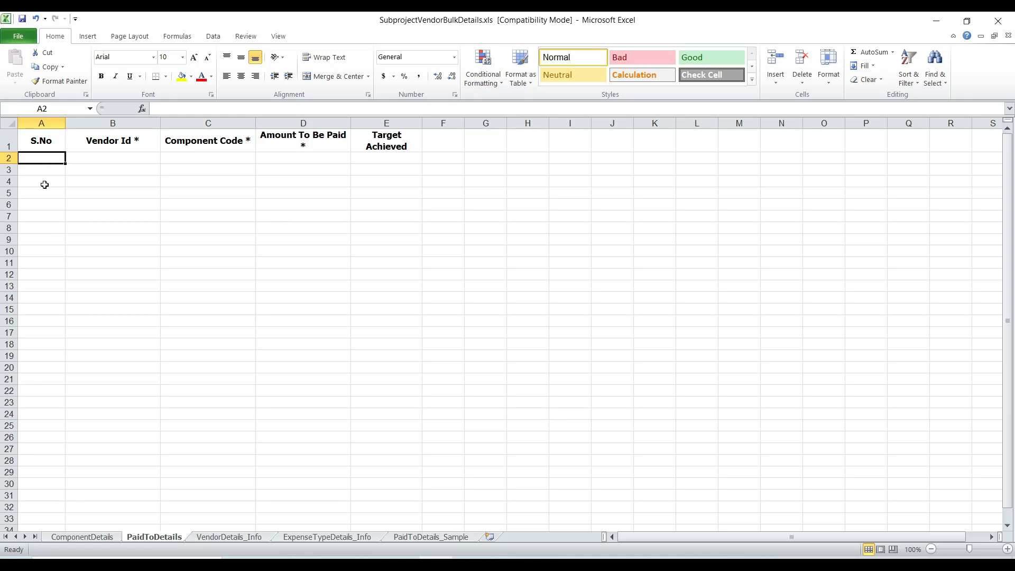
pyautogui.write('1')
pyautogui.press('Return')
pyautogui.write('2')
pyautogui.press('Return')
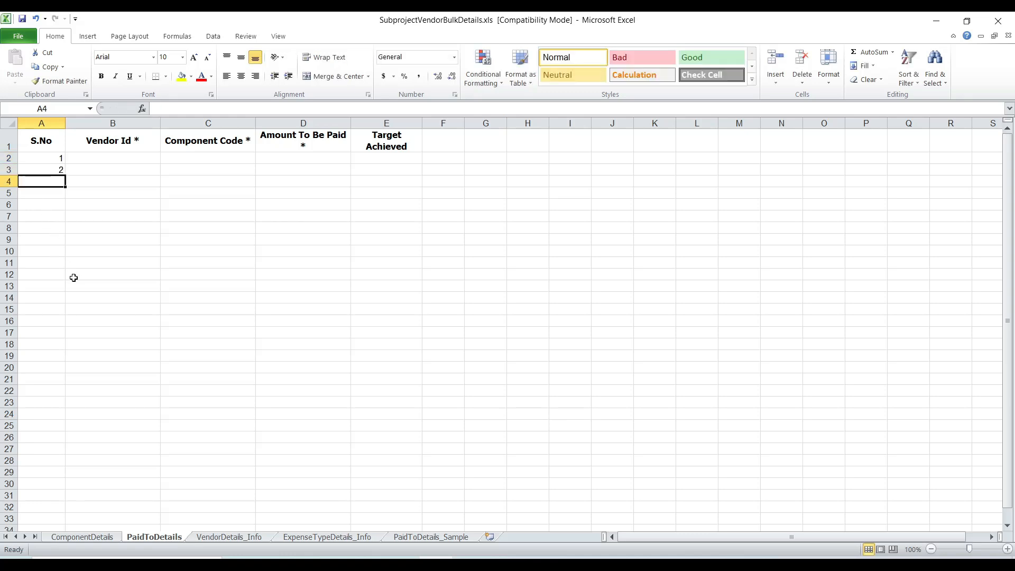
pyautogui.write('3')
pyautogui.press('Return')
pyautogui.write('4 5')
pyautogui.press('Return')
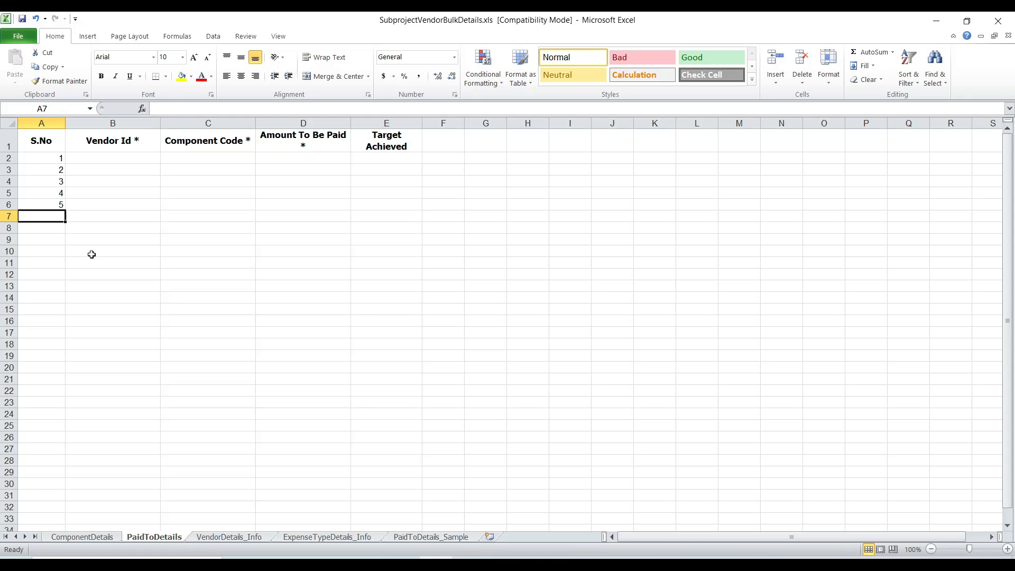
# Step: Enter the amounts to be paid 3620, 1400, 700, 1280 and 1000 in cells D2 to D6
pyautogui.click(288, 157)
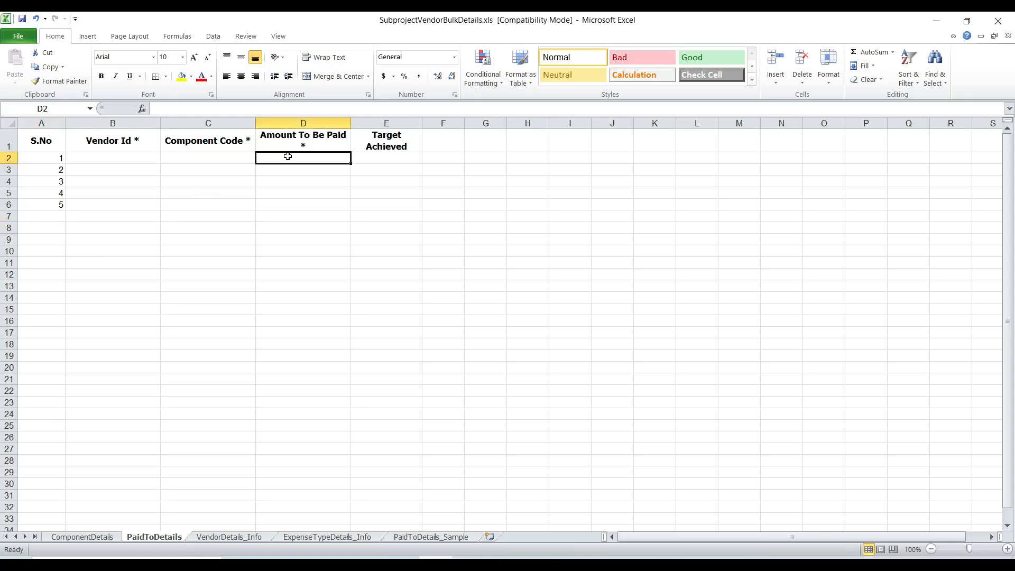
pyautogui.write('3620')
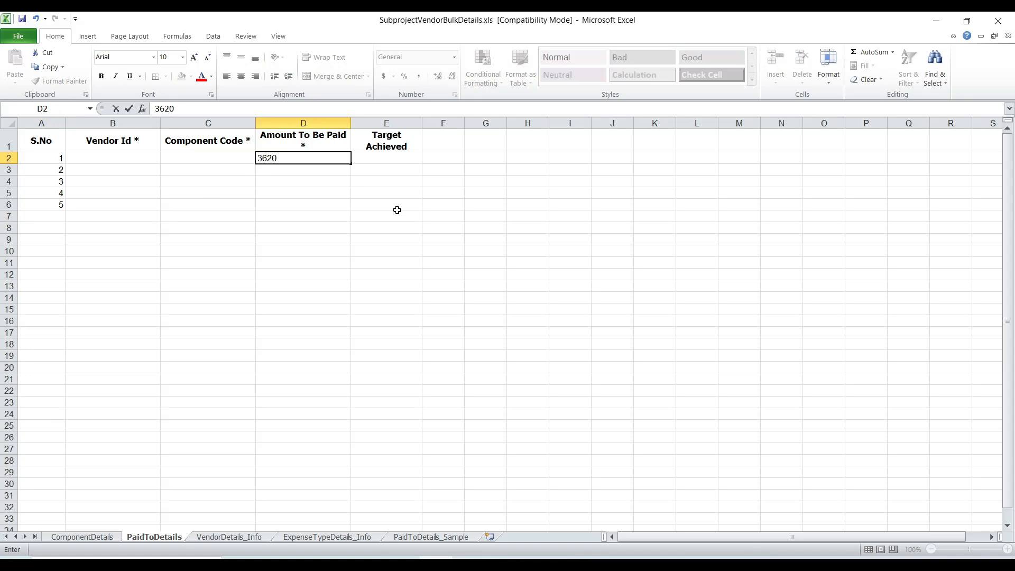
pyautogui.press('Return')
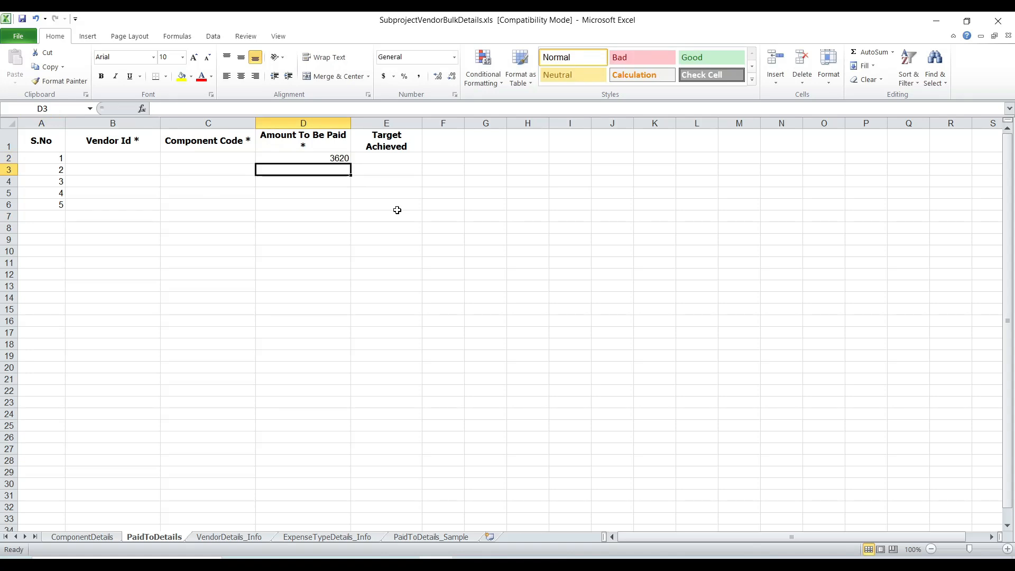
pyautogui.write('1400')
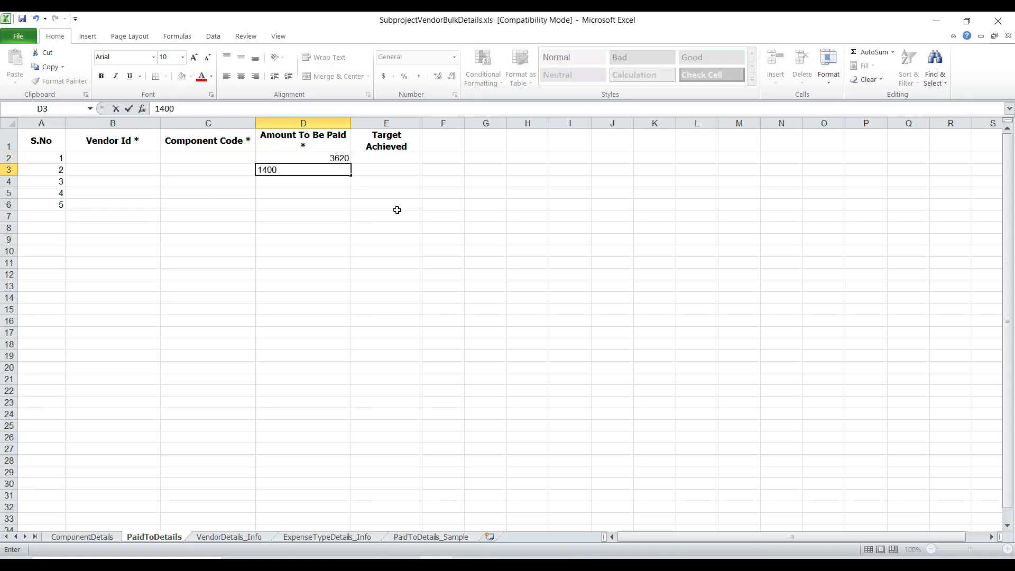
pyautogui.press('Return')
pyautogui.write('700')
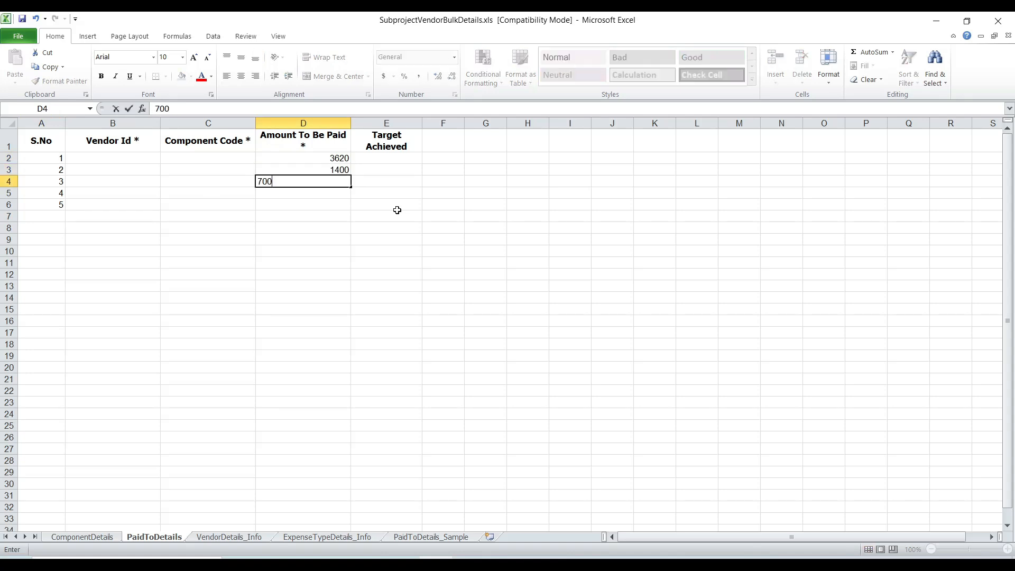
pyautogui.press('Return')
pyautogui.write('1280')
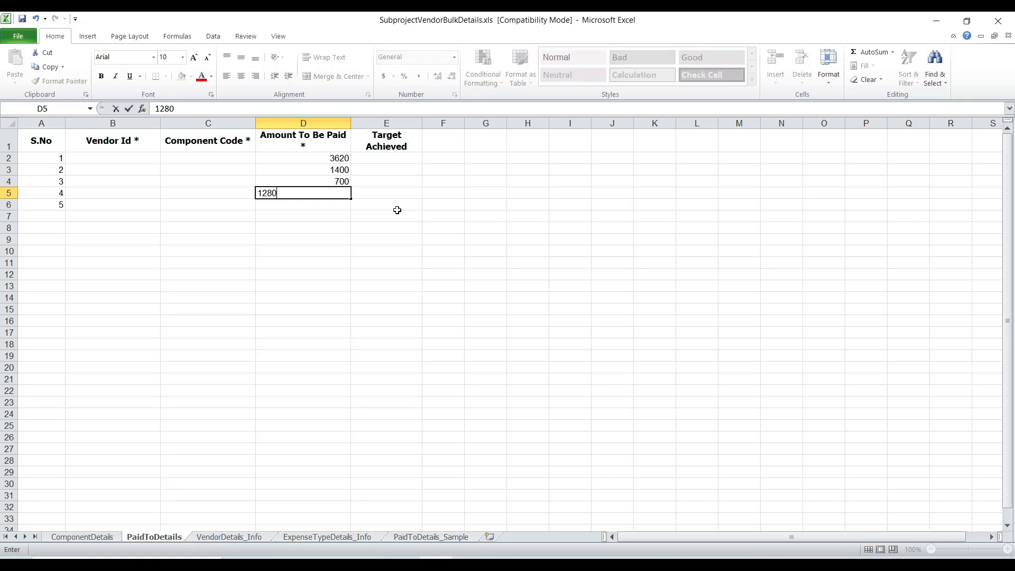
pyautogui.press('Return')
pyautogui.write('1000')
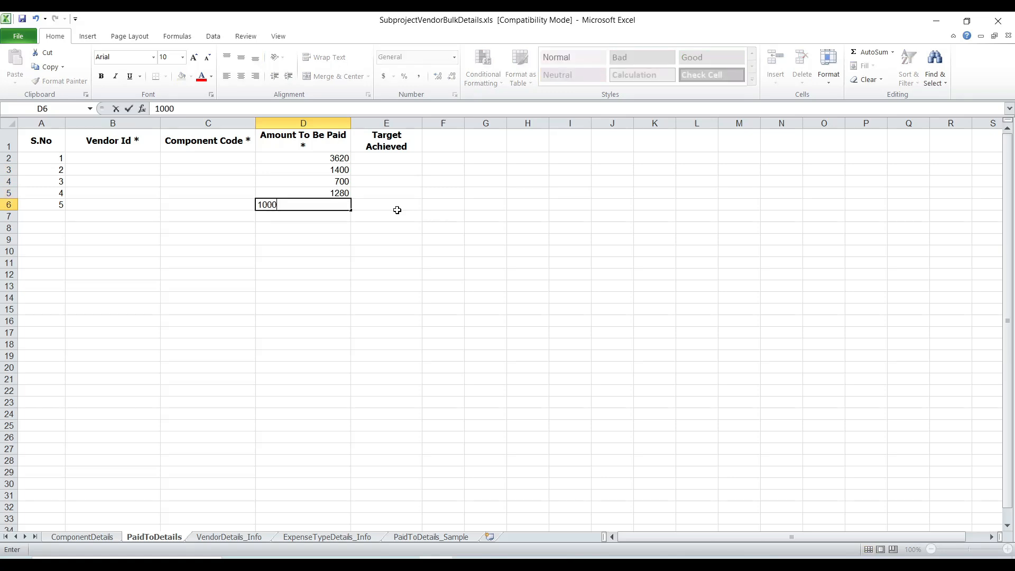
# Step: Copy component code 1.6.1.18.5 from the ComponentDetails sheet into cells C2 to C6 of the PaidToDetails sheet
pyautogui.press('Return')
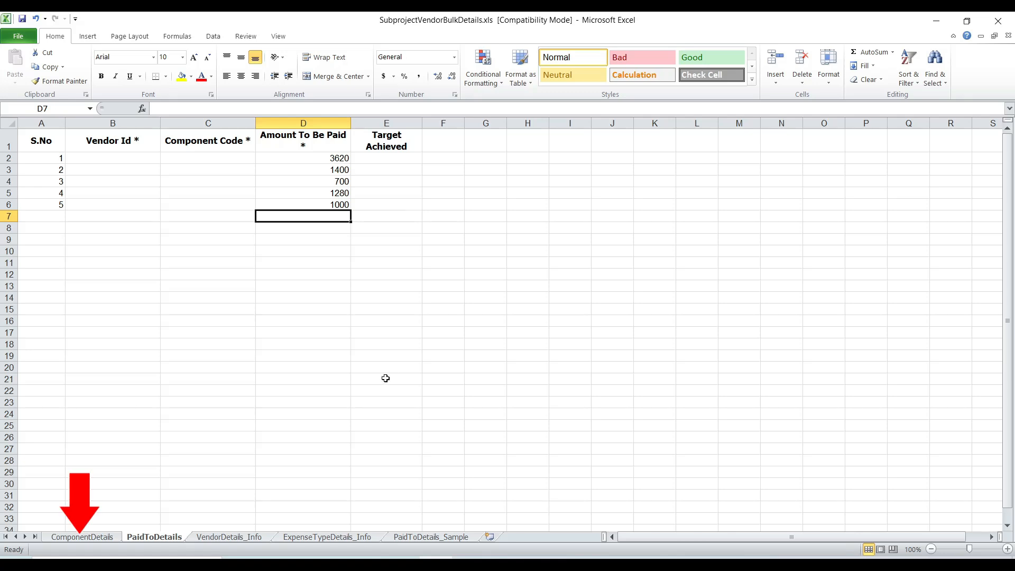
pyautogui.click(99, 540)
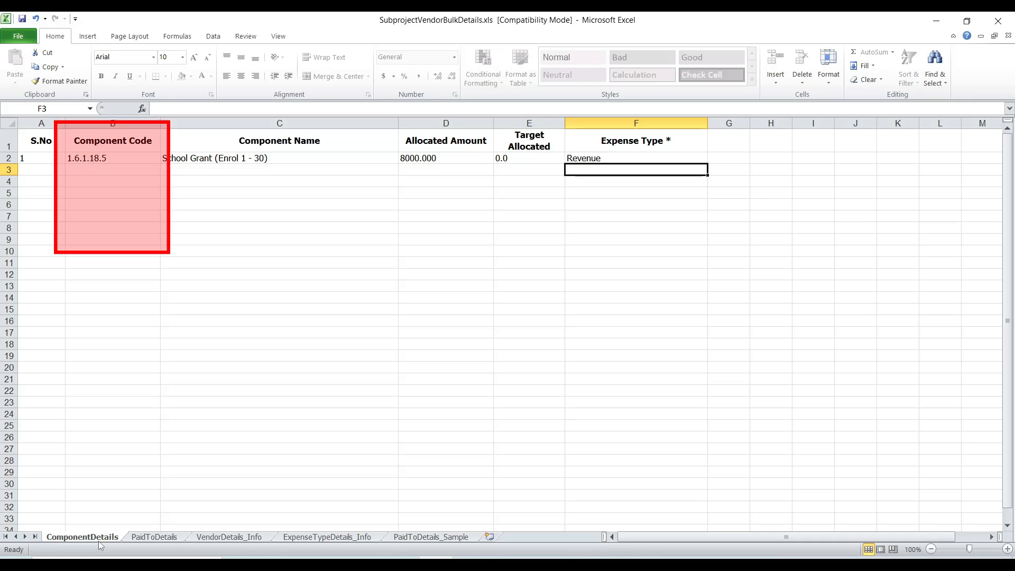
pyautogui.rightClick(114, 158)
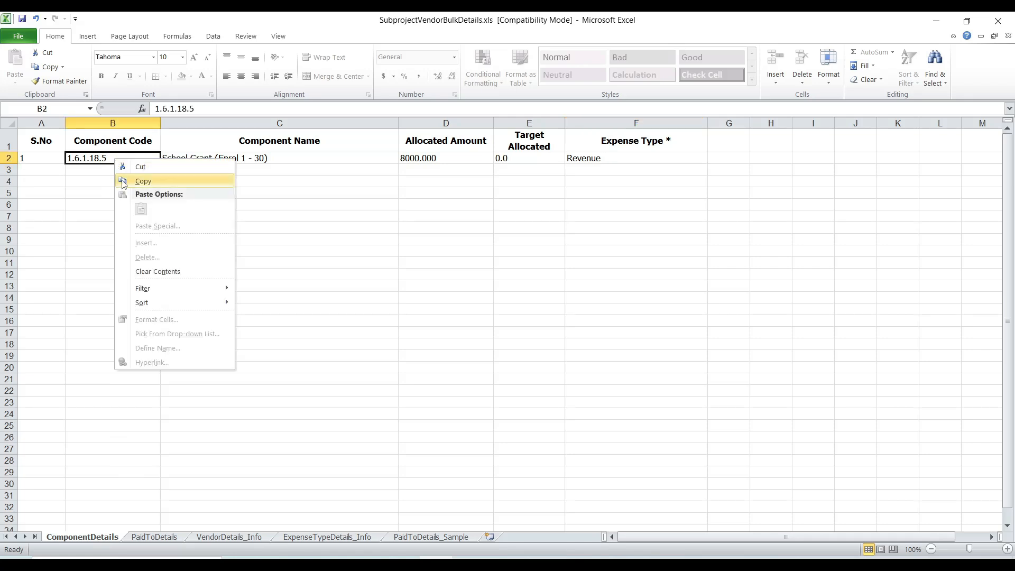
pyautogui.click(123, 182)
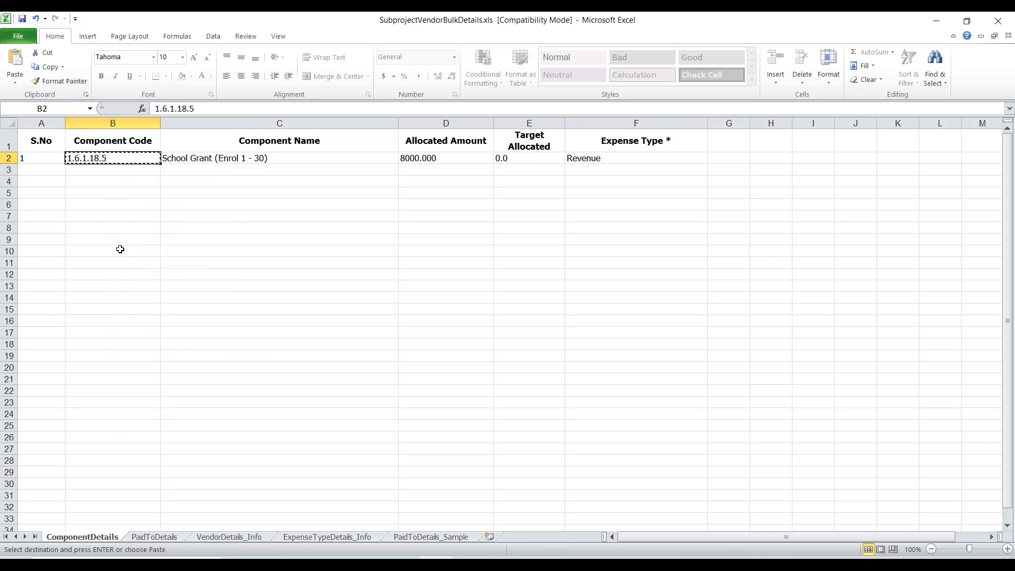
pyautogui.click(145, 536)
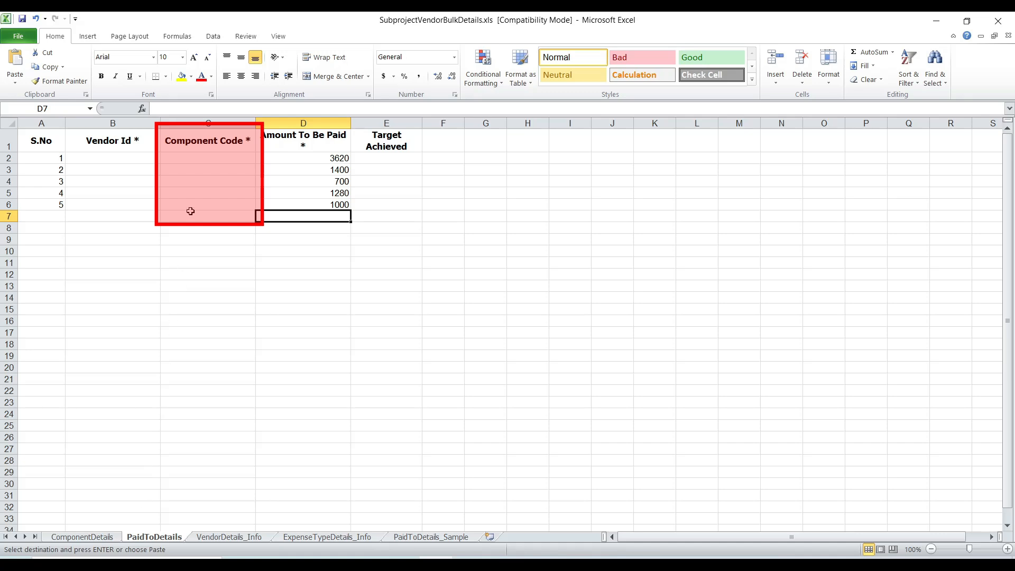
pyautogui.moveTo(196, 162); pyautogui.dragTo(192, 204)
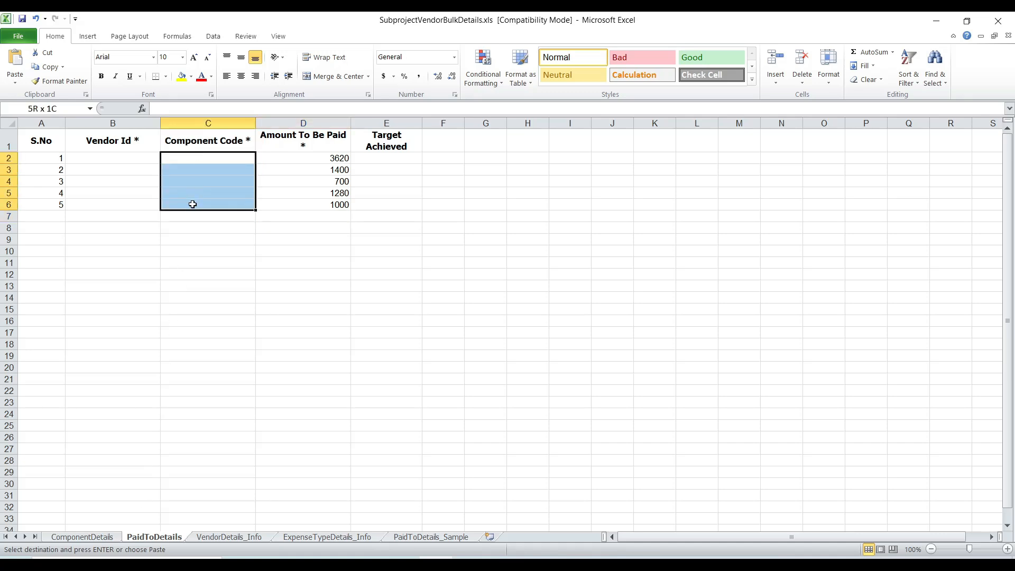
pyautogui.hotkey('ctrl', 'v')
pyautogui.click(187, 242)
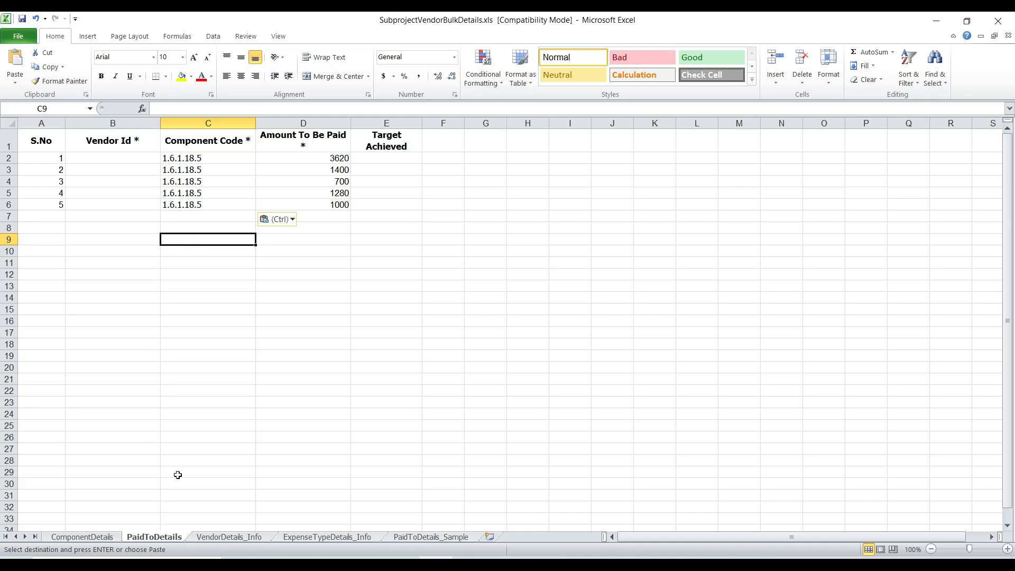
# Step: Find the first vendor in the VendorDetails_Info sheet by account number and copy its vendor ID into cell B2 of PaidToDetails
pyautogui.click(207, 540)
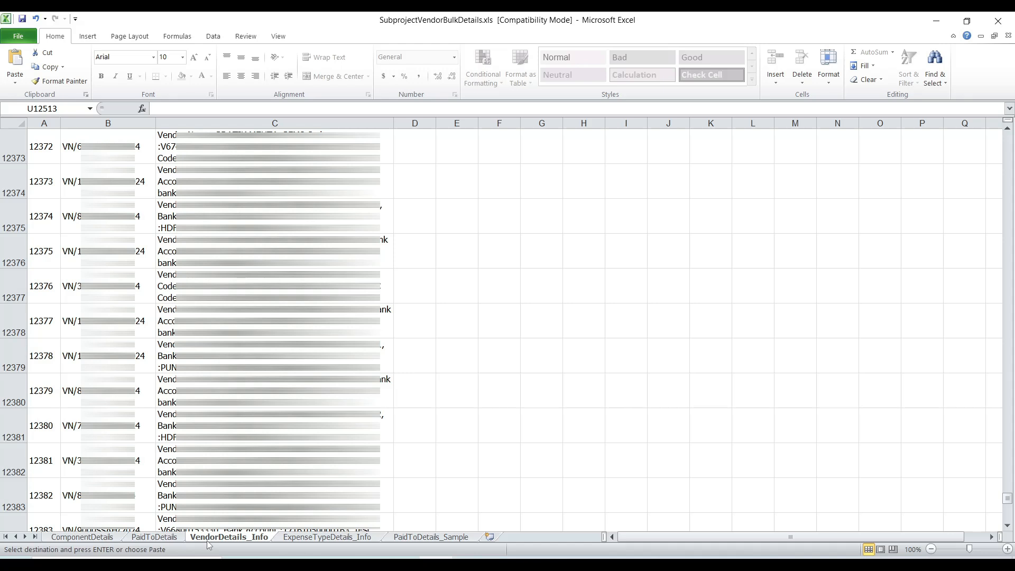
pyautogui.hotkey('ctrl', 'f')
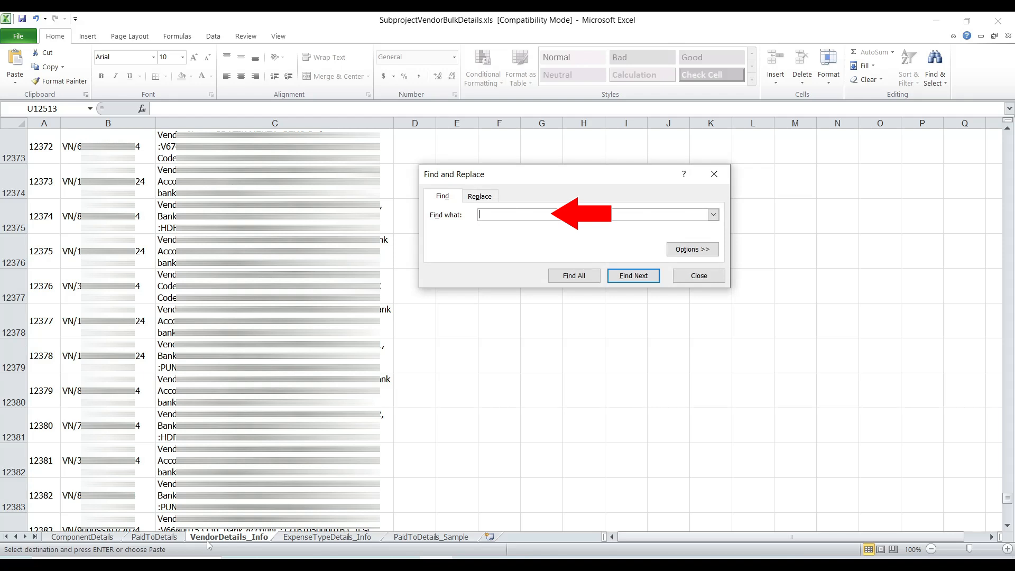
pyautogui.write('6')
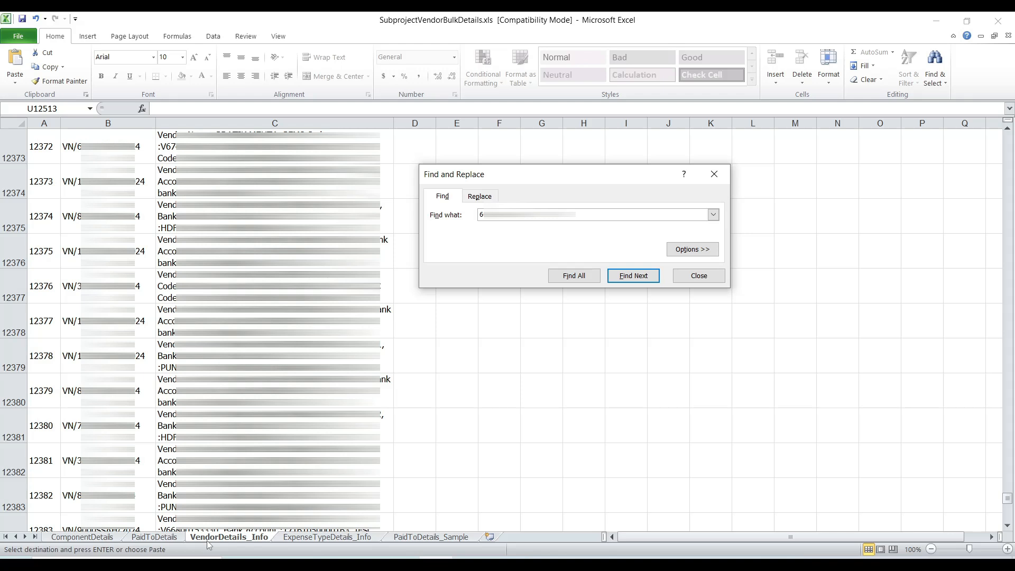
pyautogui.click(633, 275)
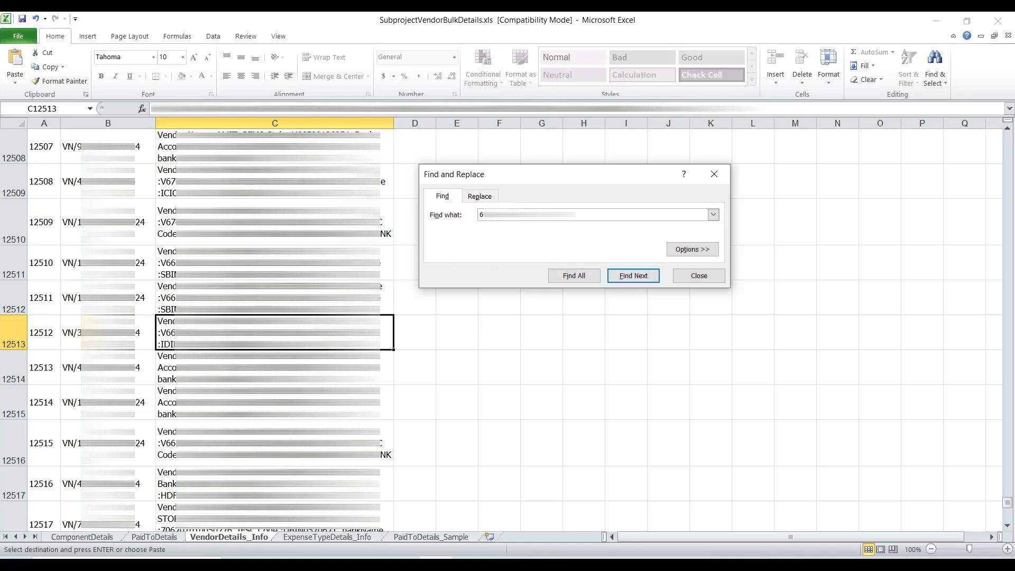
pyautogui.rightClick(138, 337)
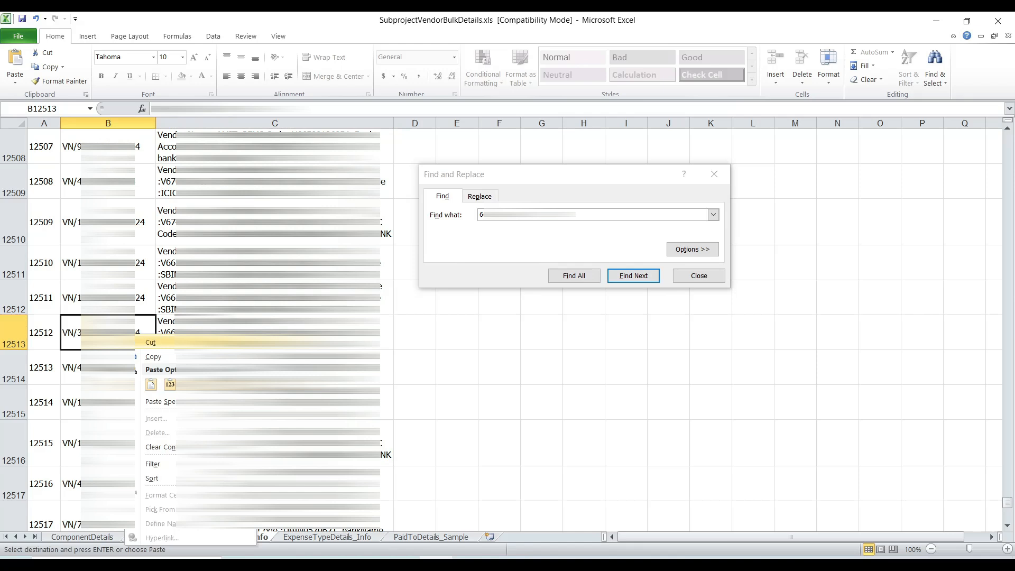
pyautogui.click(147, 358)
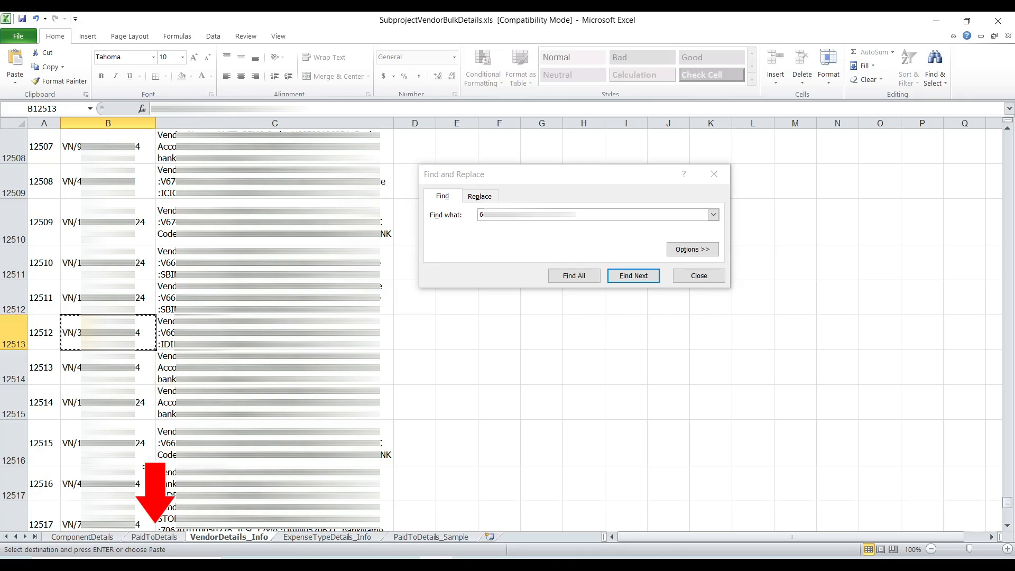
pyautogui.click(152, 537)
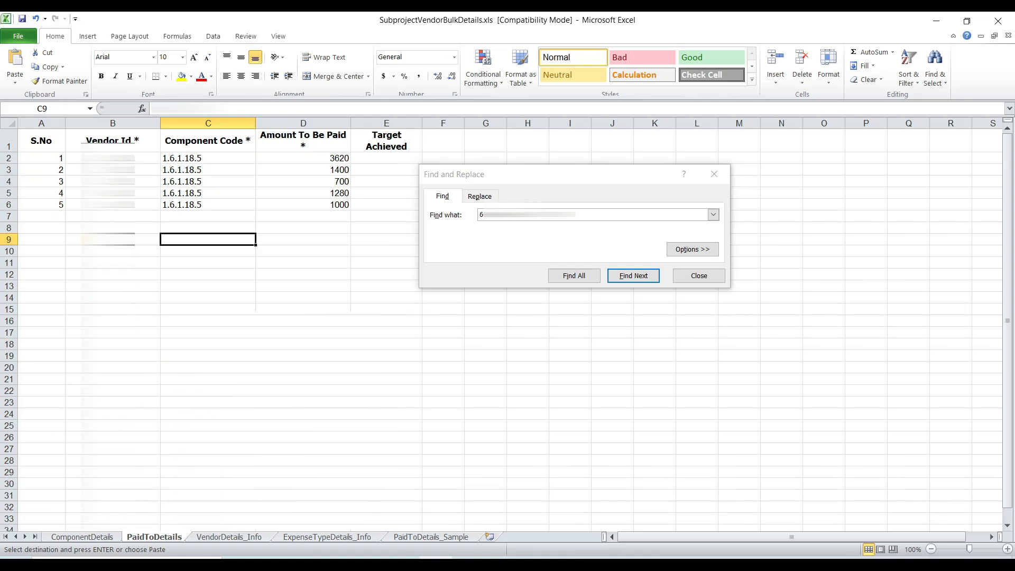
pyautogui.press('Return')
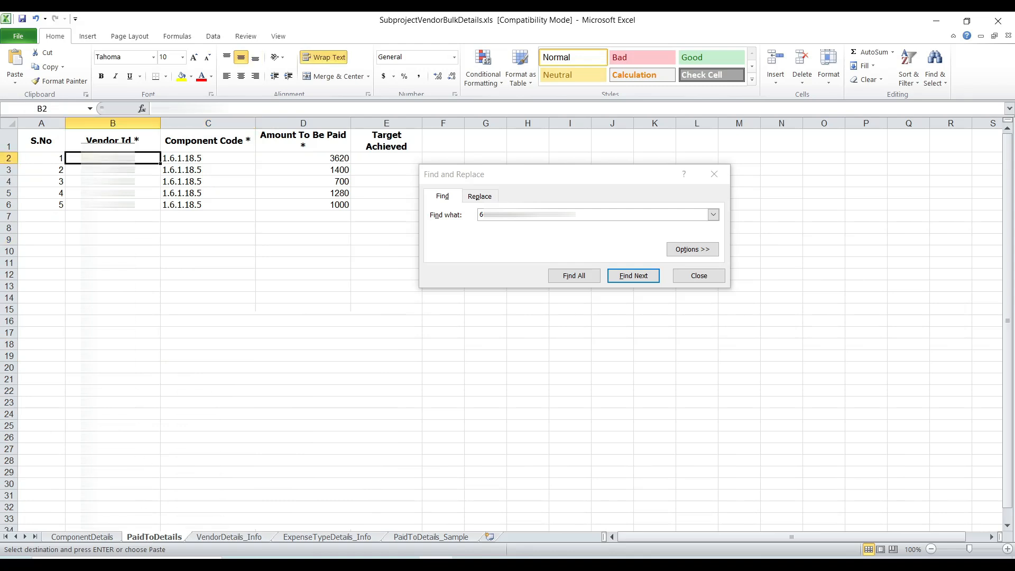
pyautogui.hotkey('ctrl', 'v')
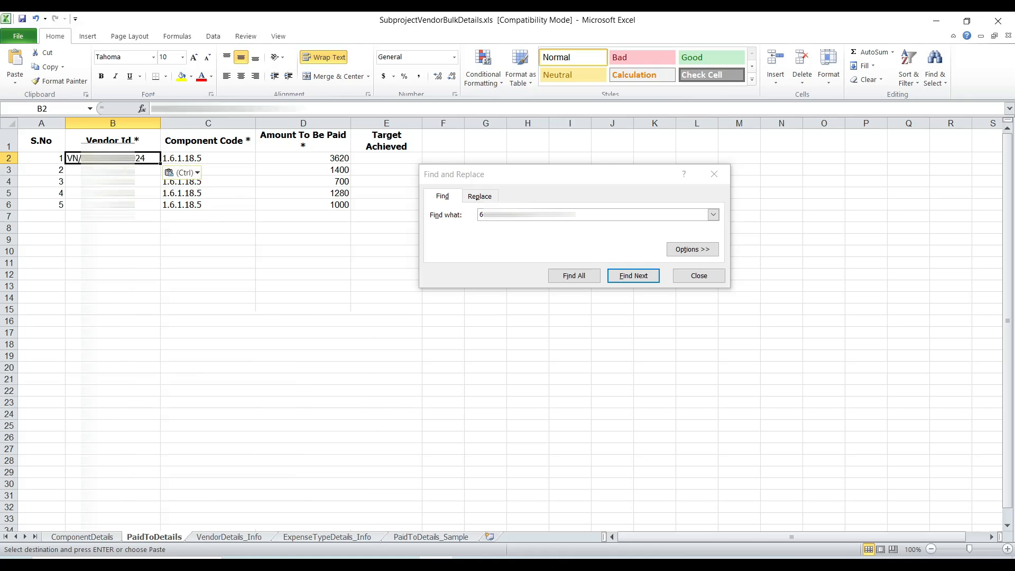
pyautogui.click(113, 216)
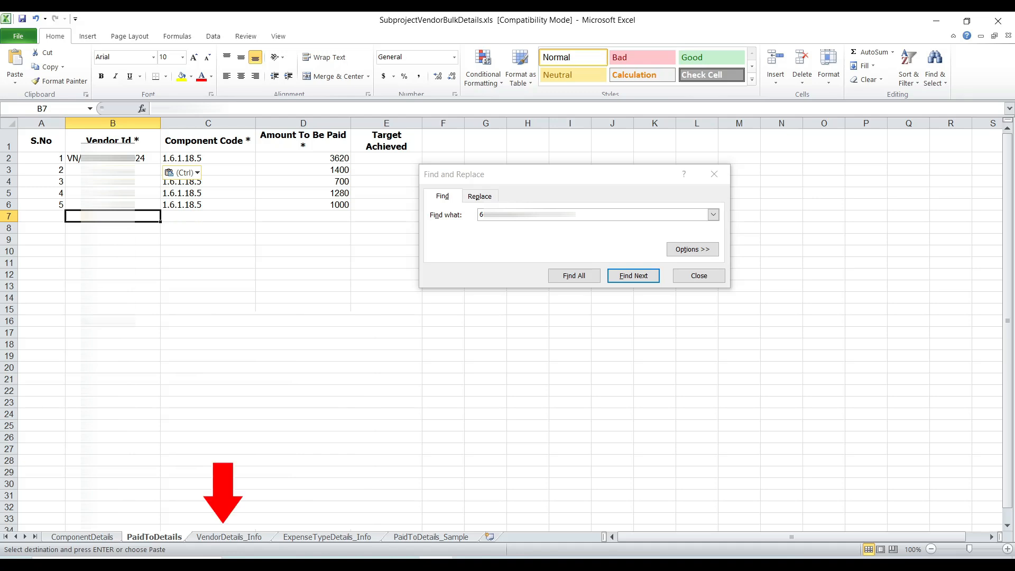
# Step: Find the second vendor in VendorDetails_Info by account number and copy its vendor ID into cell B3 of PaidToDetails
pyautogui.click(236, 537)
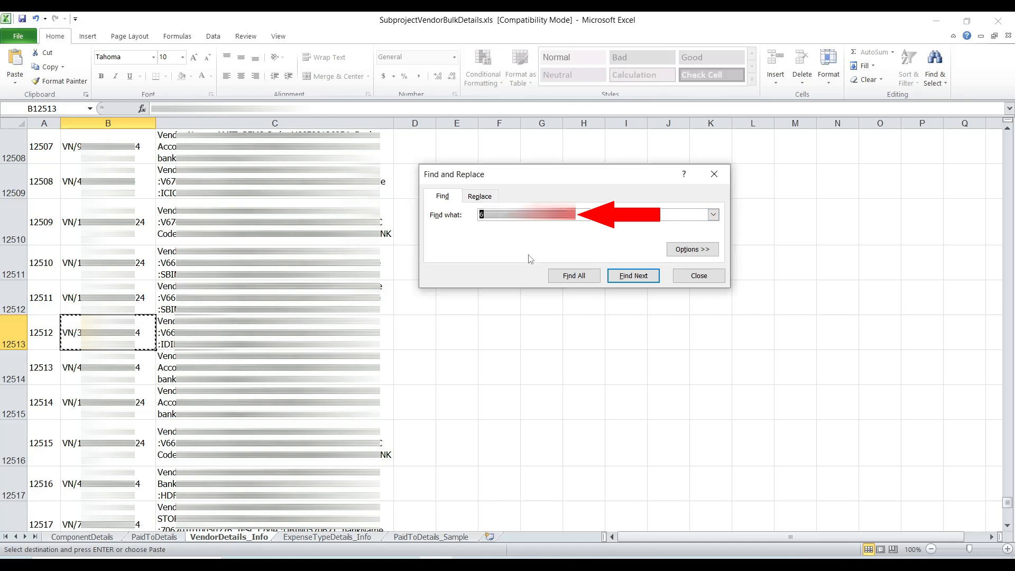
pyautogui.write('3')
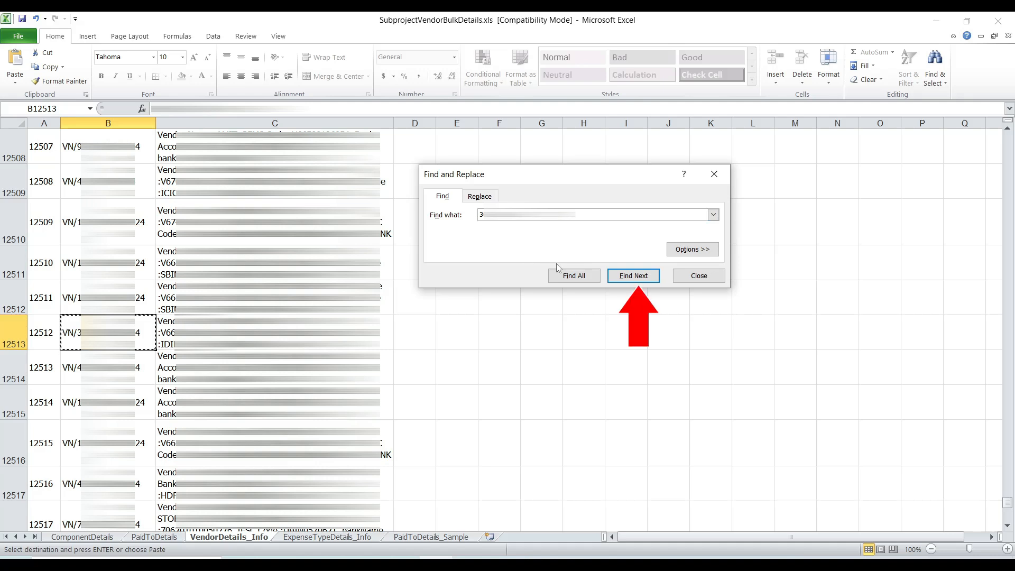
pyautogui.click(630, 282)
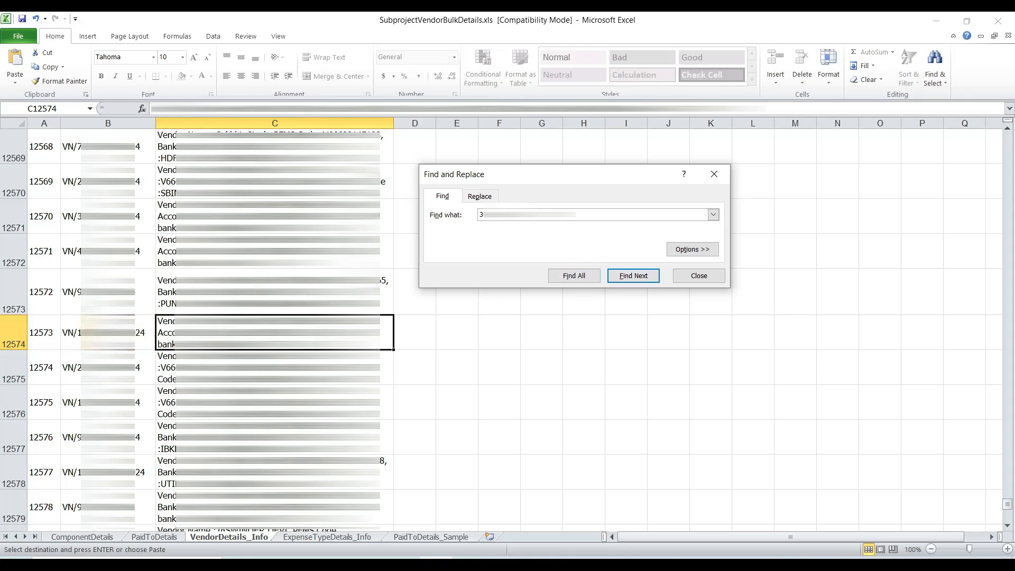
pyautogui.rightClick(137, 329)
pyautogui.click(136, 352)
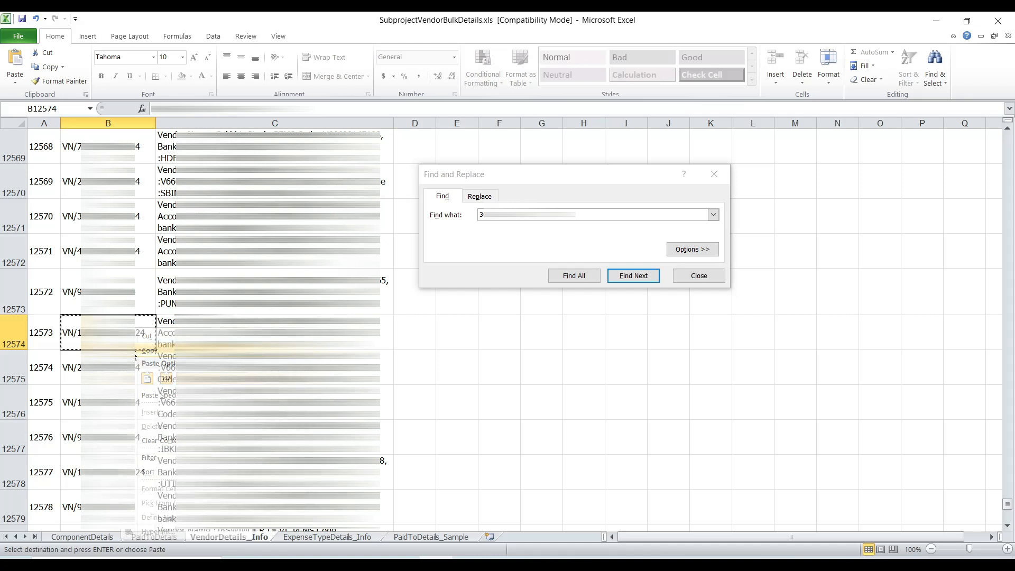
pyautogui.click(161, 537)
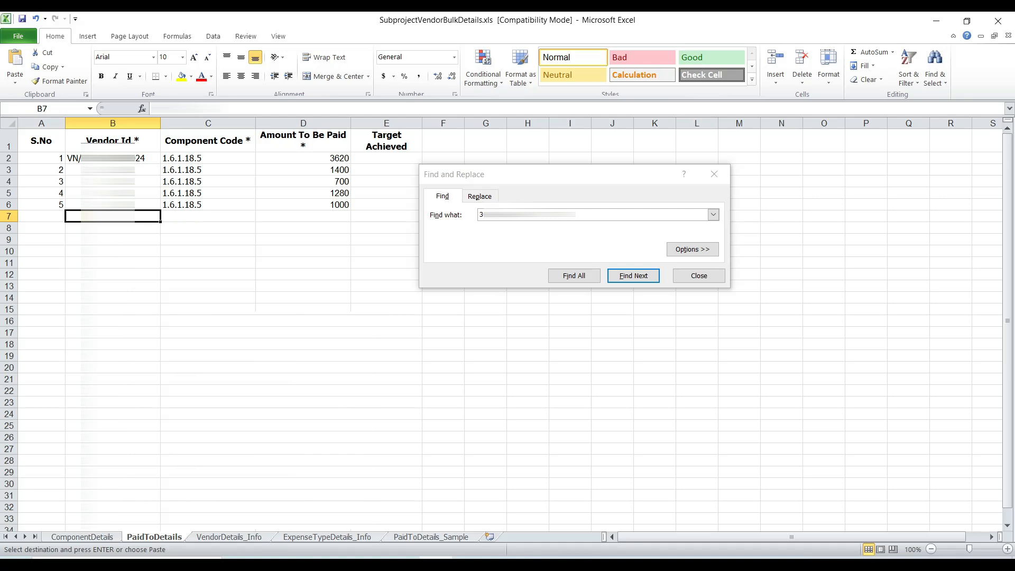
pyautogui.press('Return')
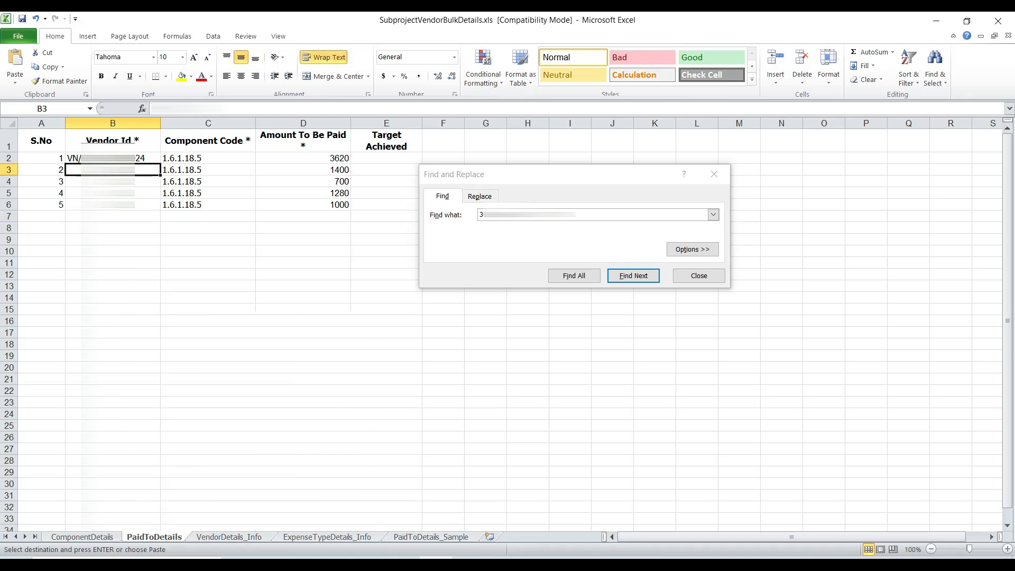
pyautogui.hotkey('ctrl', 'v')
pyautogui.press('Return')
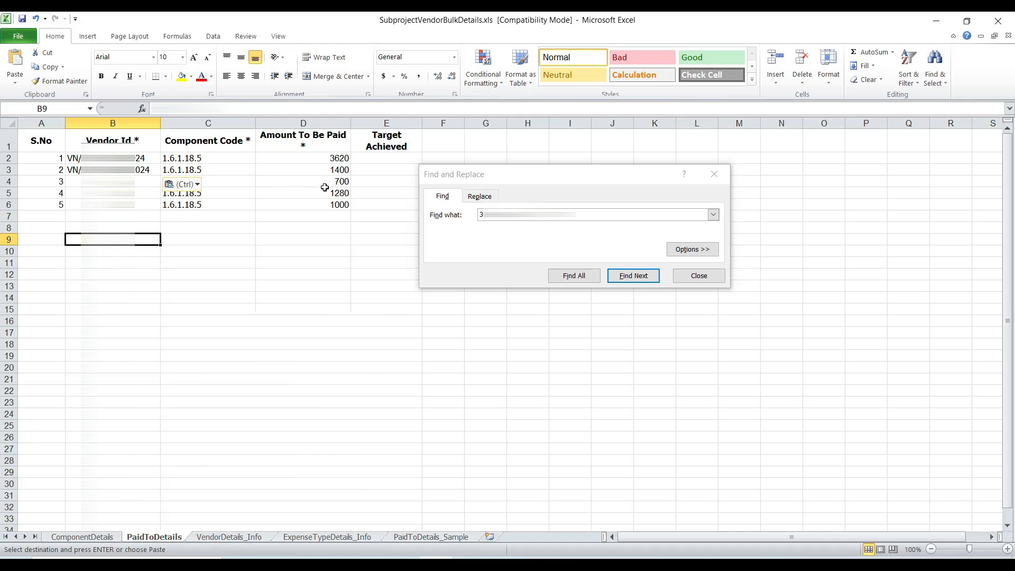
# Step: Find the third vendor in VendorDetails_Info by account number and copy its vendor ID into cell B4 of PaidToDetails
pyautogui.click(246, 537)
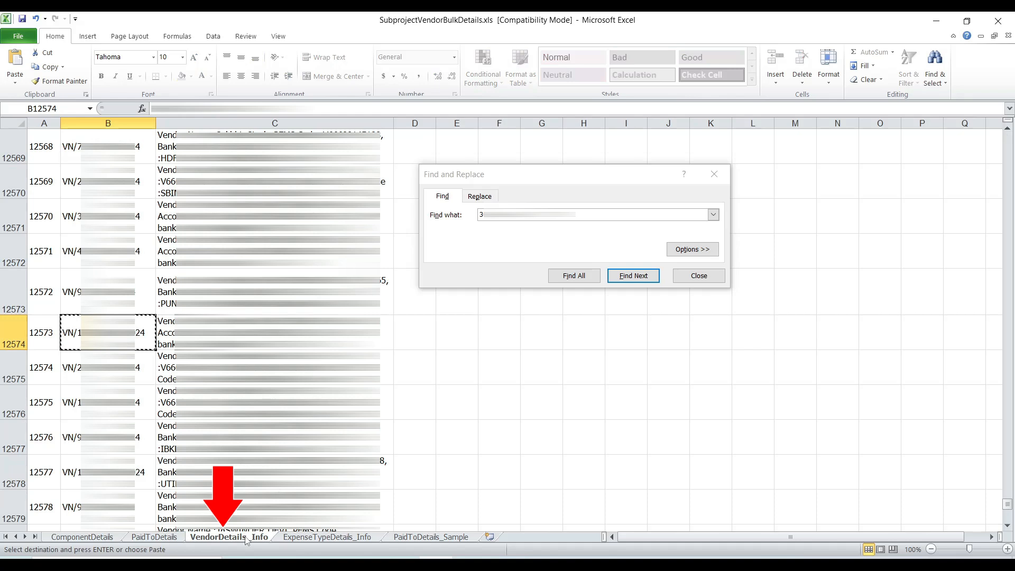
pyautogui.click(531, 218)
pyautogui.moveTo(531, 218); pyautogui.dragTo(469, 219)
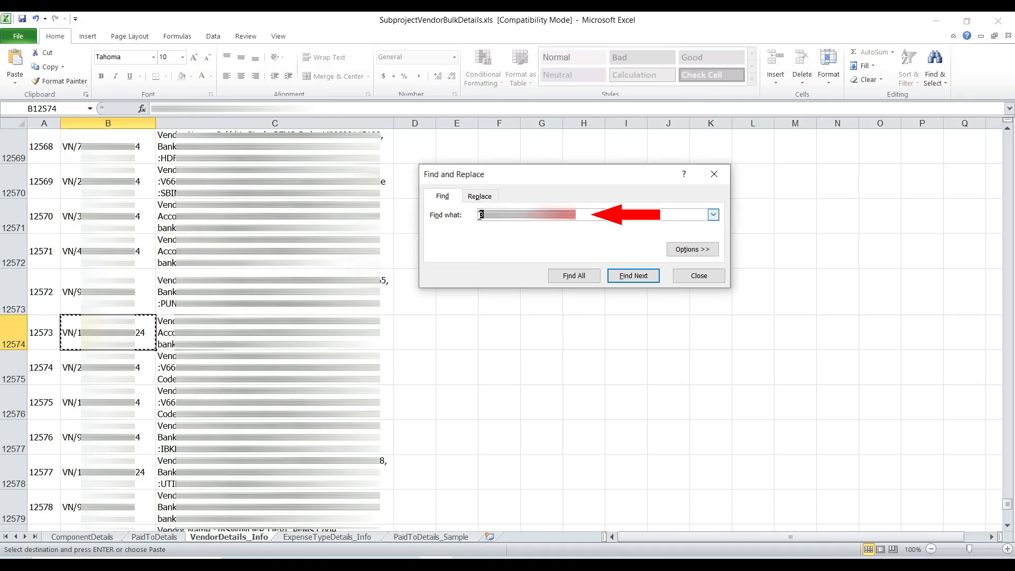
pyautogui.click(478, 217)
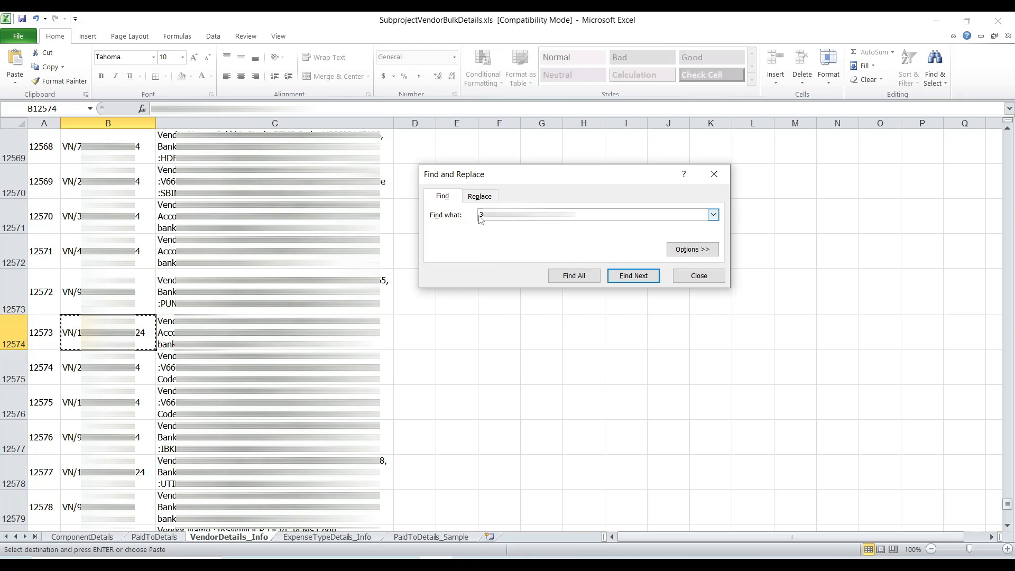
pyautogui.click(625, 279)
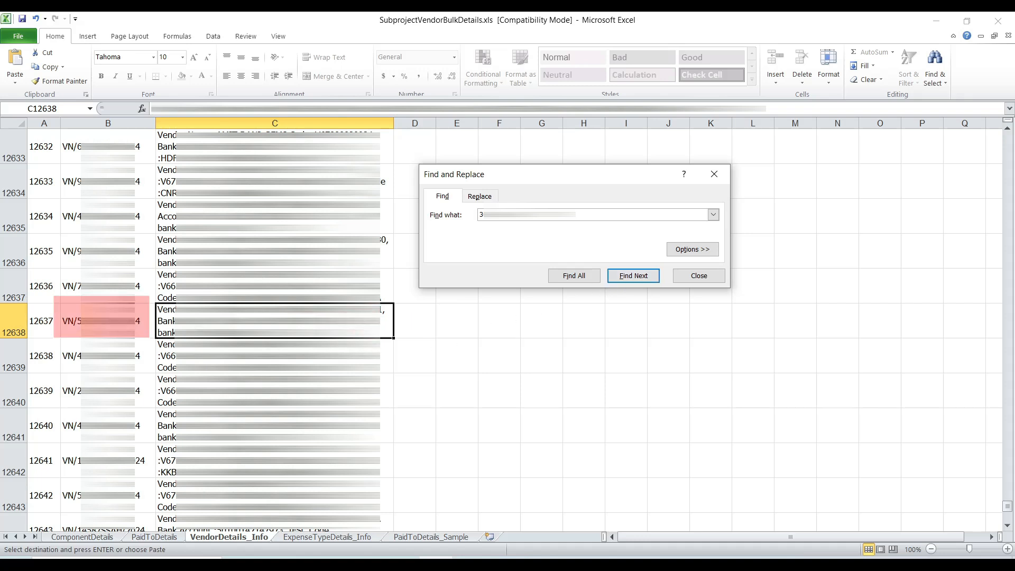
pyautogui.rightClick(151, 325)
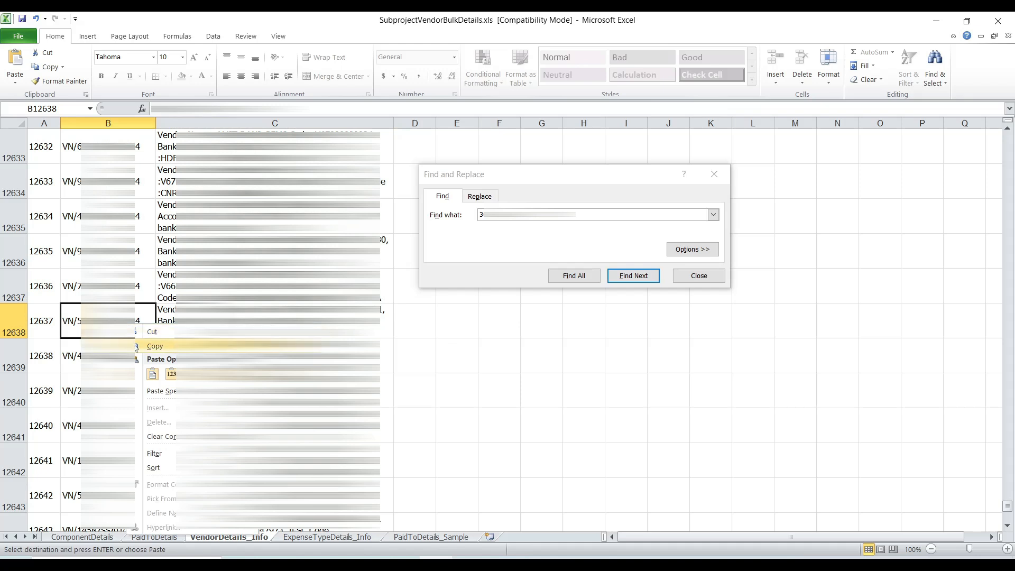
pyautogui.click(166, 344)
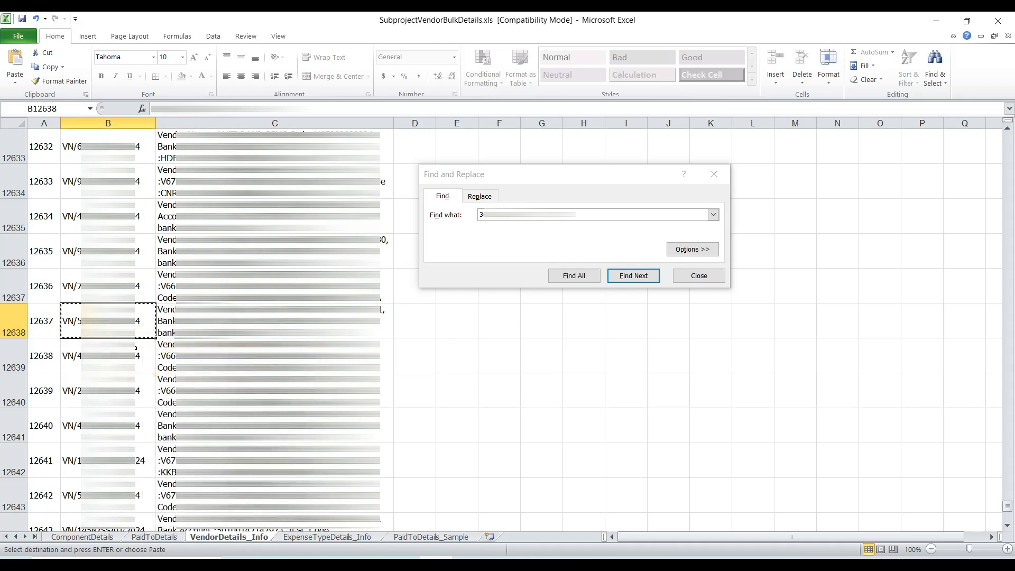
pyautogui.click(162, 537)
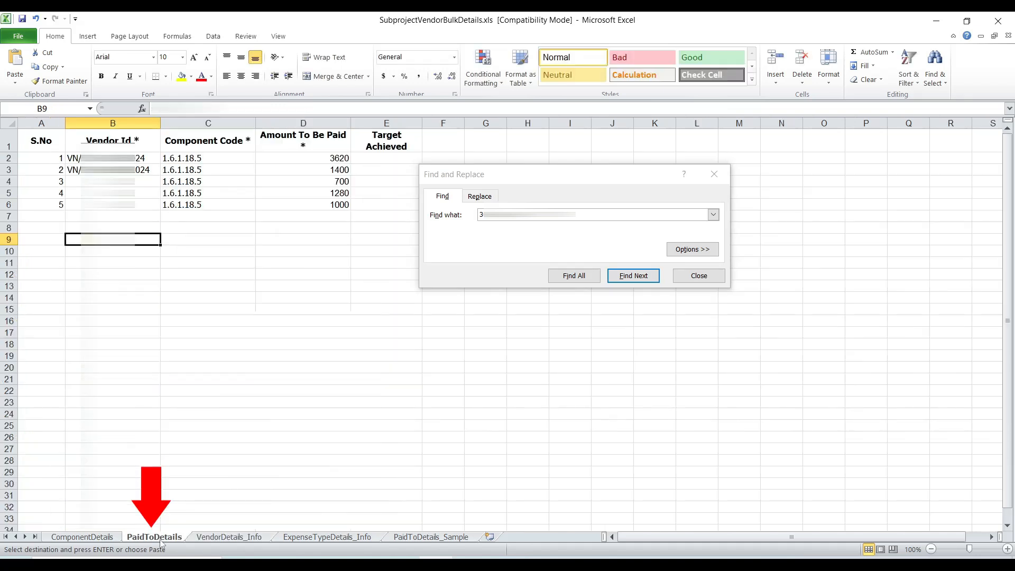
pyautogui.press('Return')
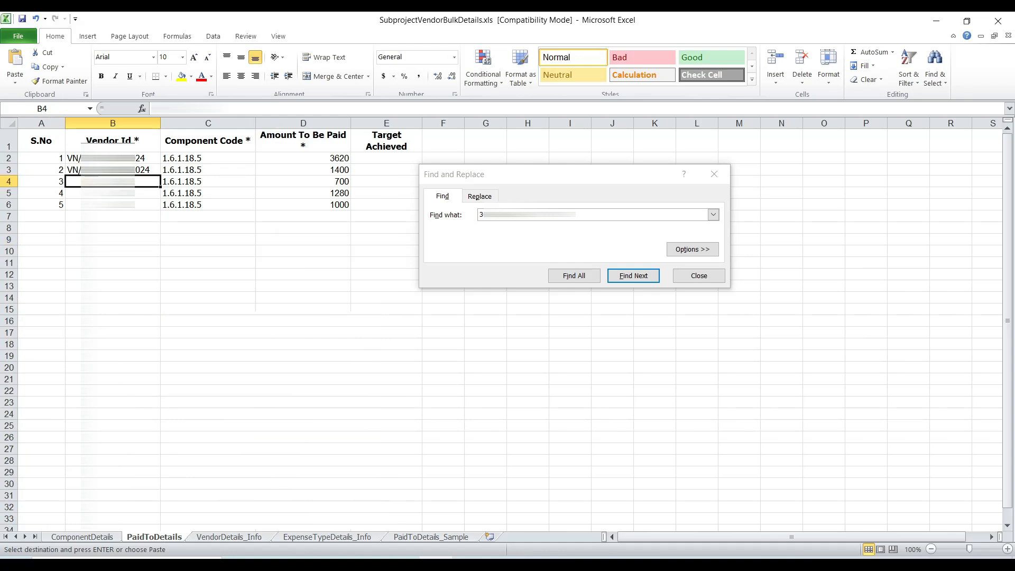
pyautogui.hotkey('ctrl', 'v')
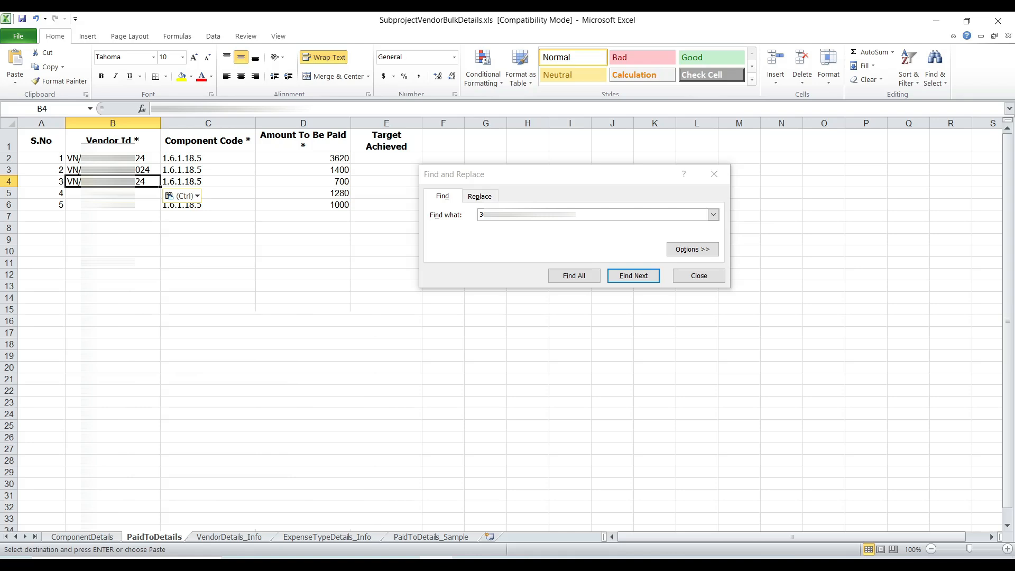
# Step: Find the fourth vendor in VendorDetails_Info by account number and copy its vendor ID into cell B5 of PaidToDetails
pyautogui.click(217, 536)
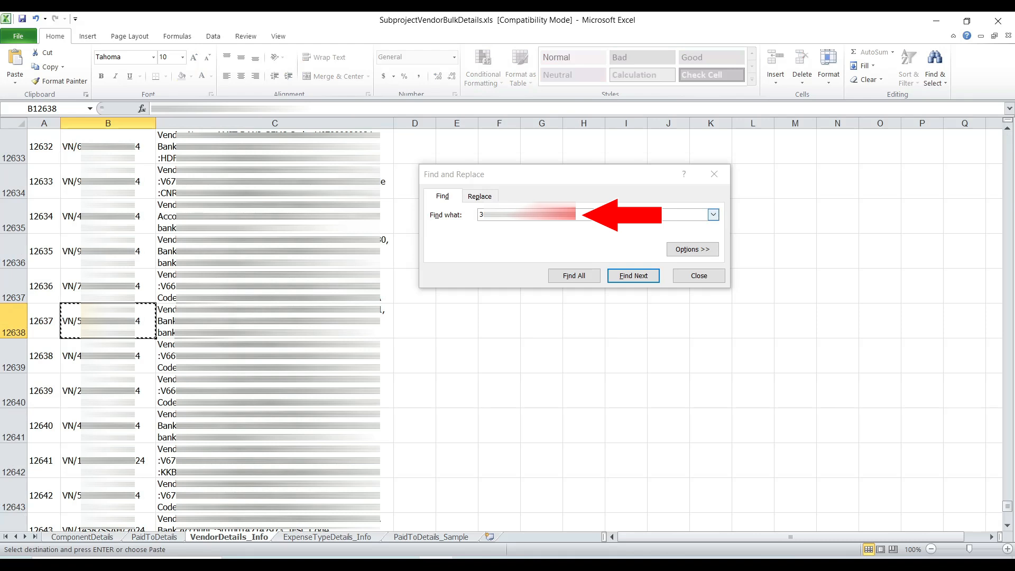
pyautogui.click(594, 214)
pyautogui.moveTo(561, 214); pyautogui.dragTo(481, 211)
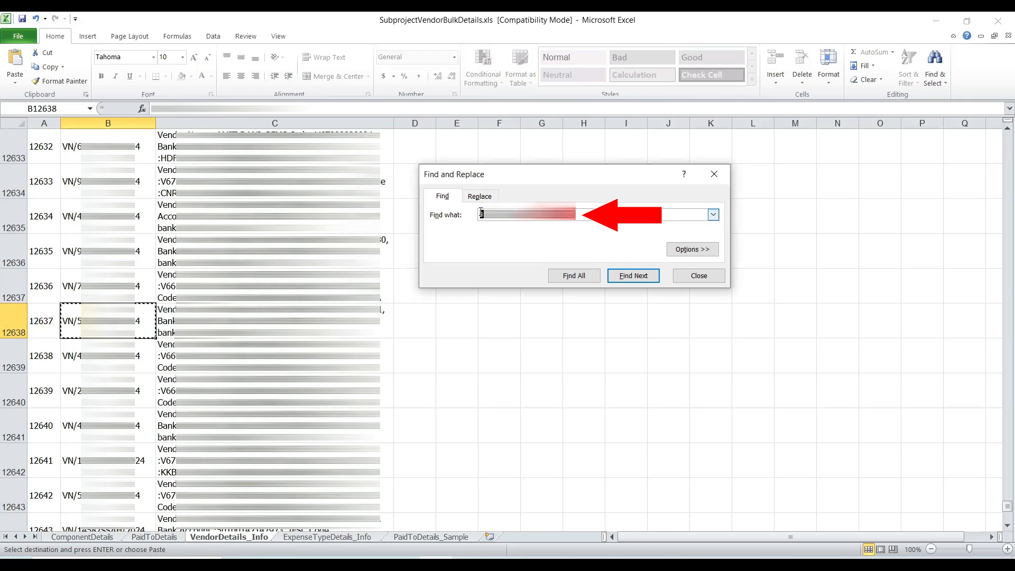
pyautogui.click(481, 211)
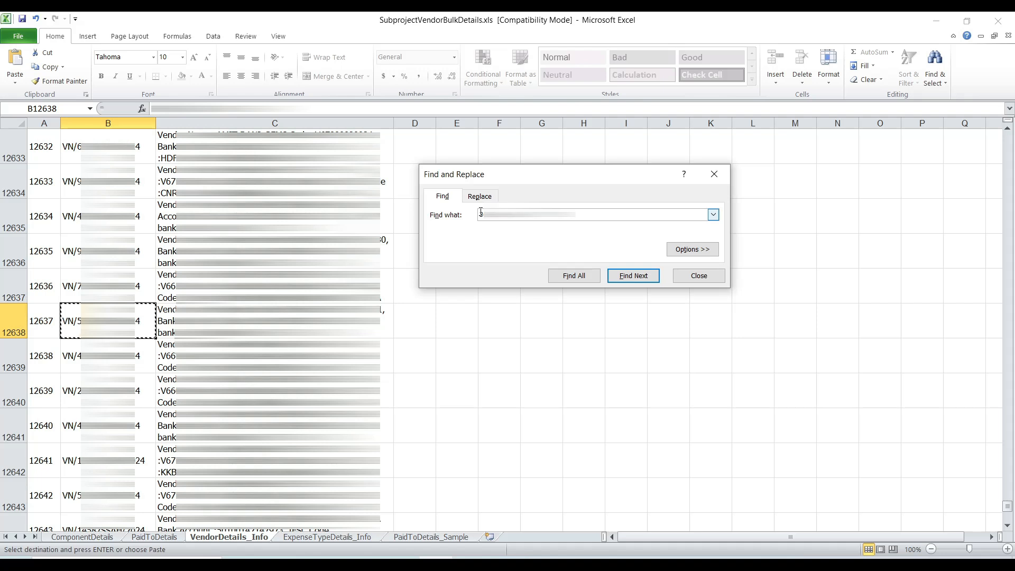
pyautogui.click(627, 280)
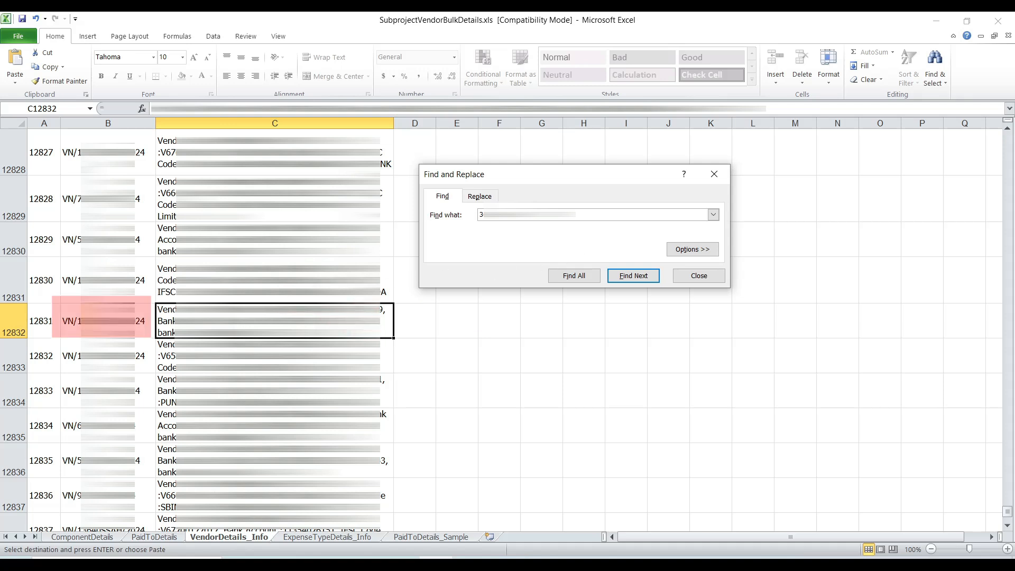
pyautogui.rightClick(136, 321)
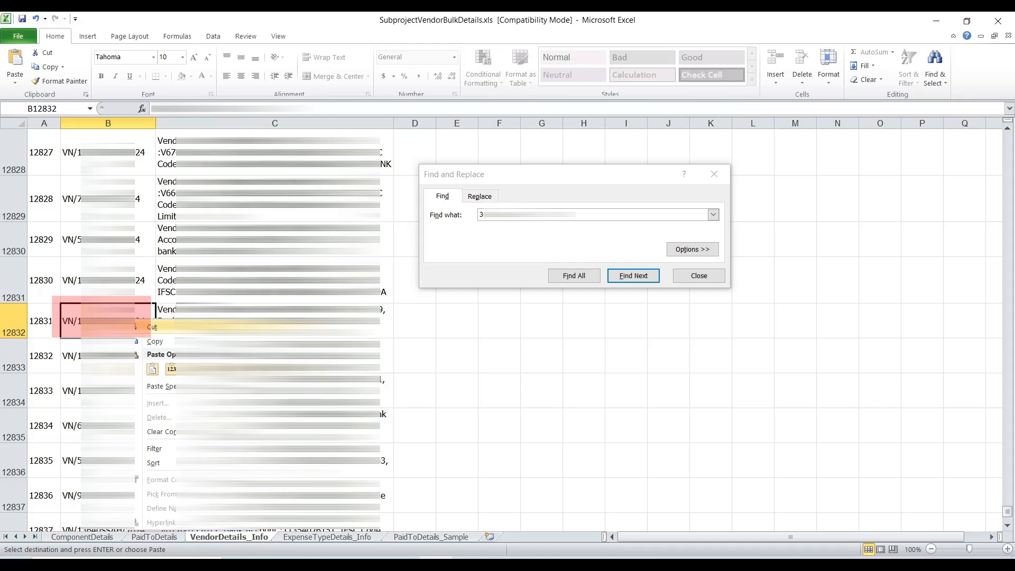
pyautogui.click(136, 343)
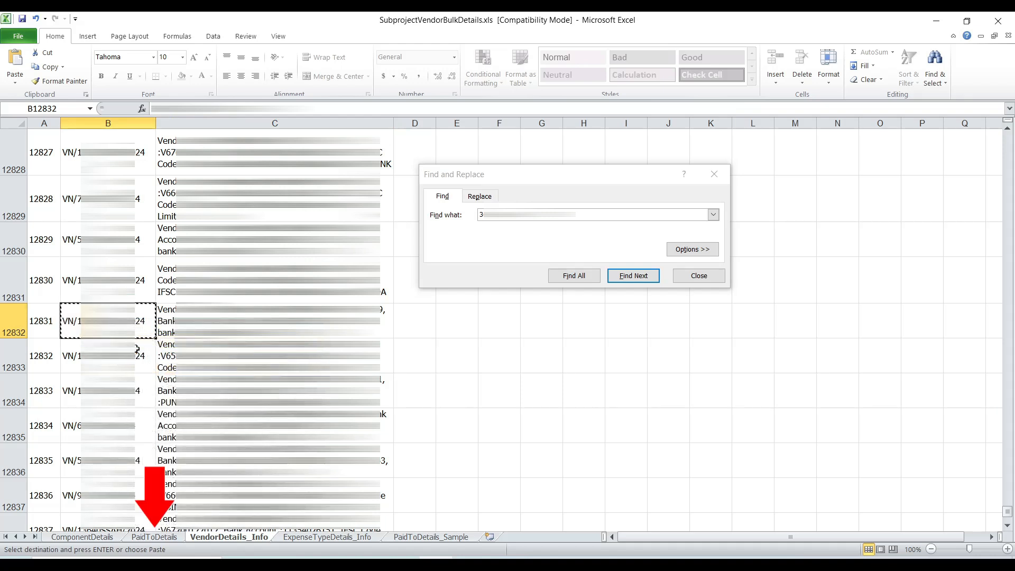
pyautogui.click(151, 537)
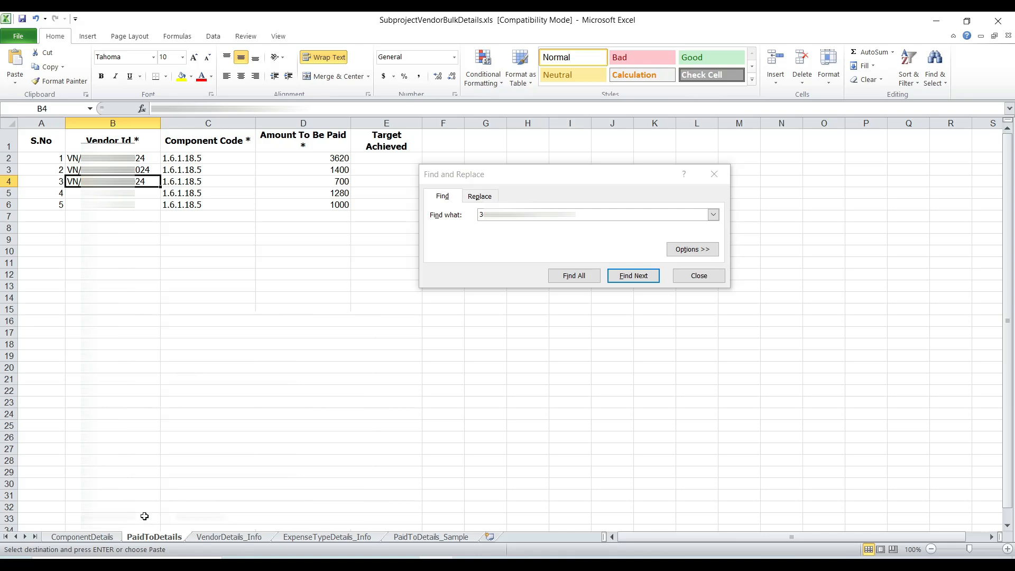
pyautogui.press('Return')
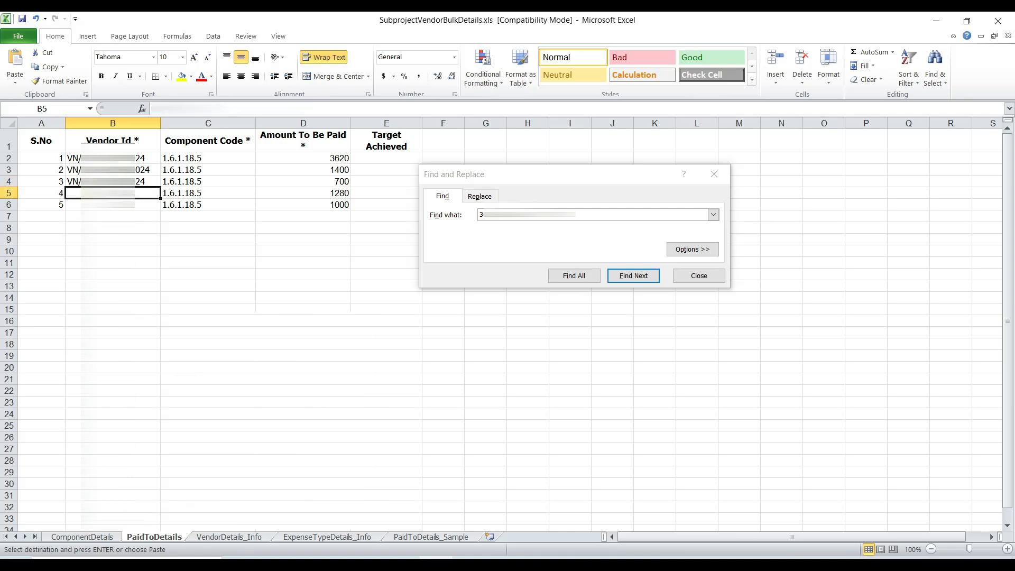
pyautogui.hotkey('ctrl', 'v')
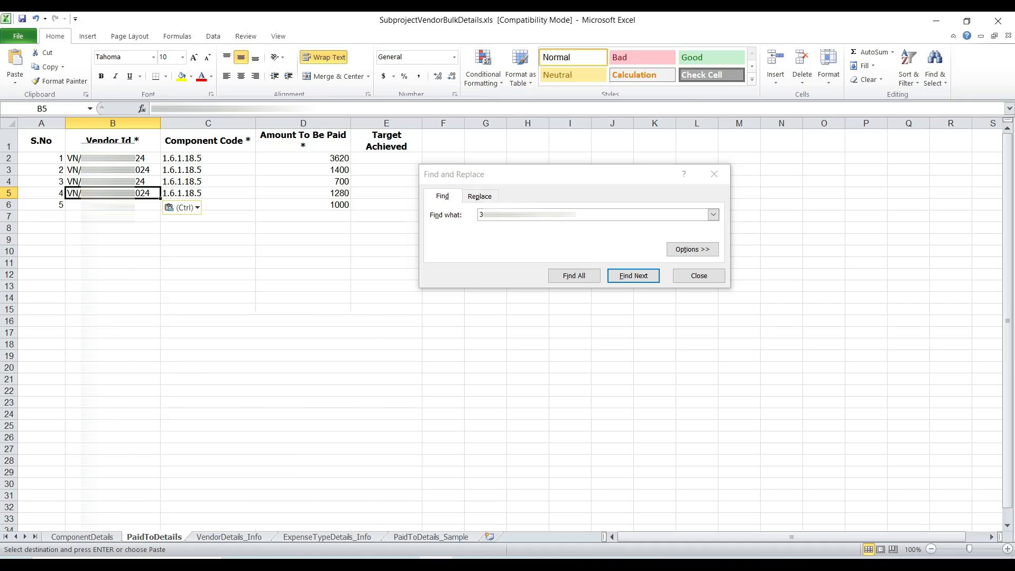
# Step: Find the fifth vendor in VendorDetails_Info by account number and copy its vendor ID into cell B6 of PaidToDetails
pyautogui.click(204, 538)
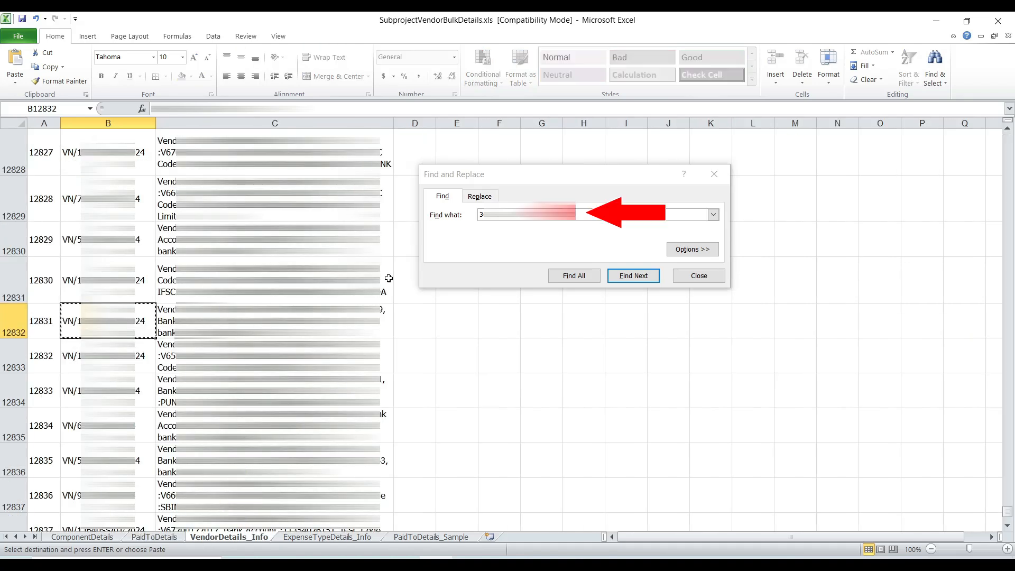
pyautogui.moveTo(592, 214); pyautogui.dragTo(480, 213)
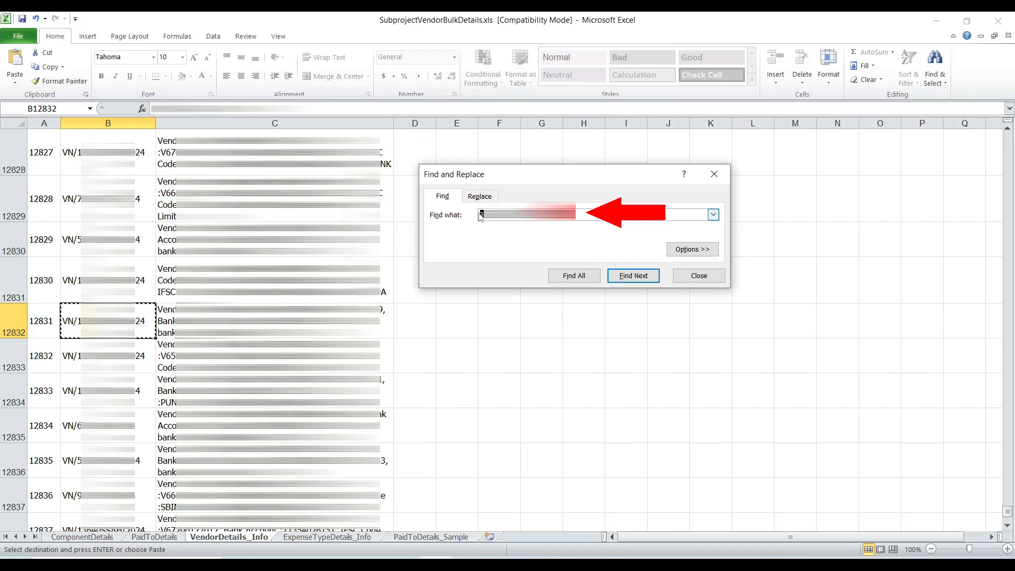
pyautogui.hotkey('ctrl', 'v')
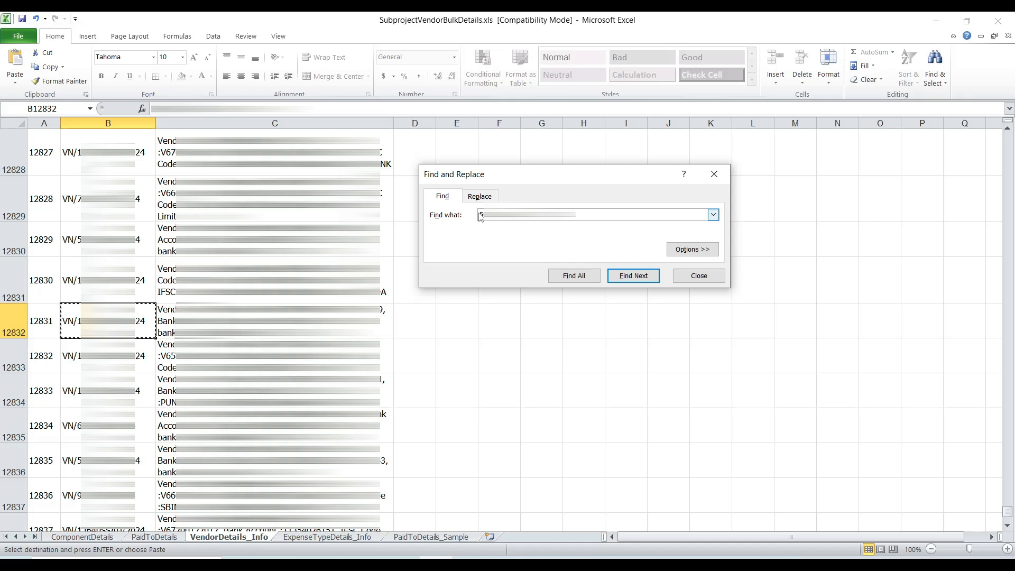
pyautogui.click(634, 279)
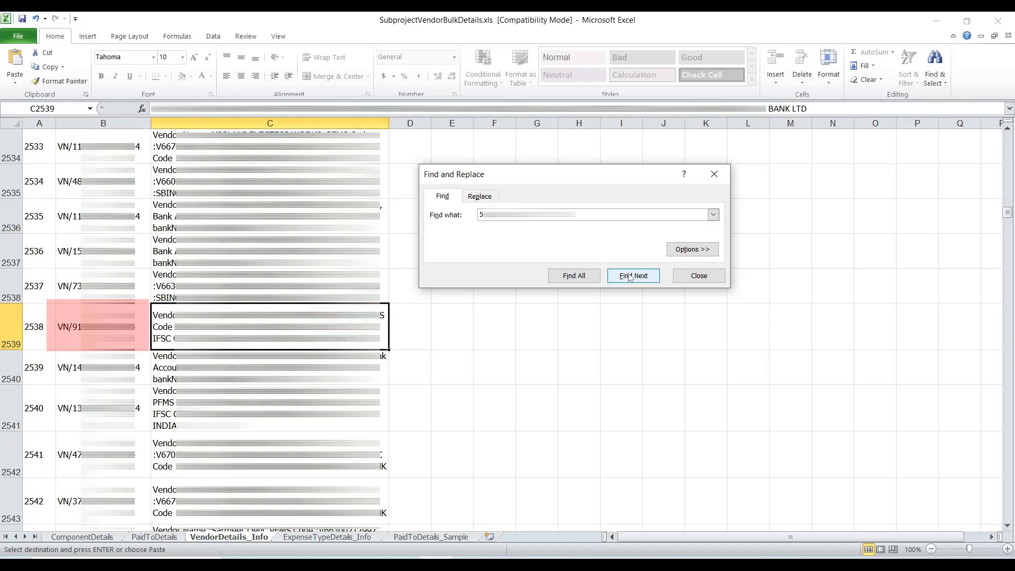
pyautogui.click(67, 326)
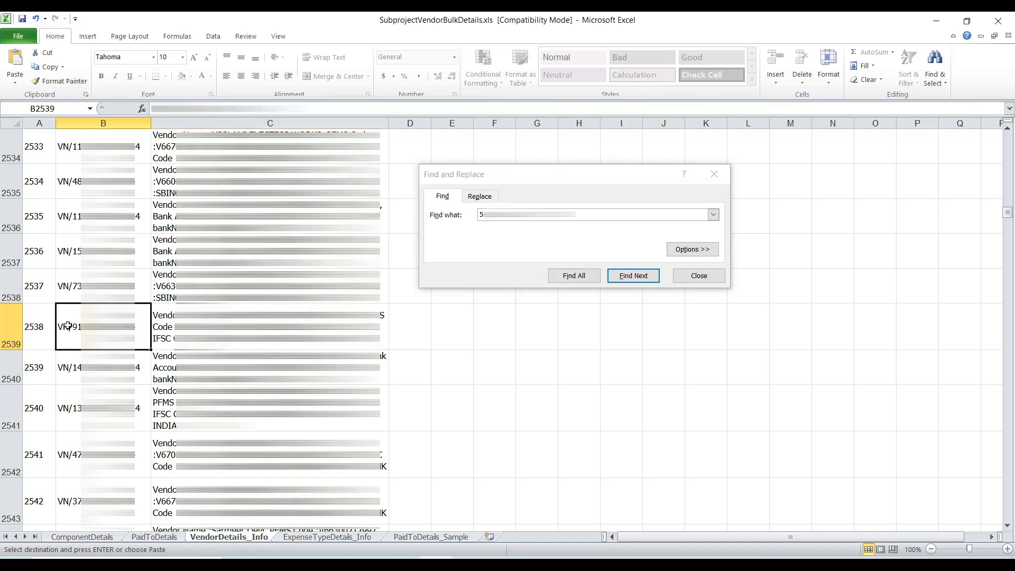
pyautogui.rightClick(67, 326)
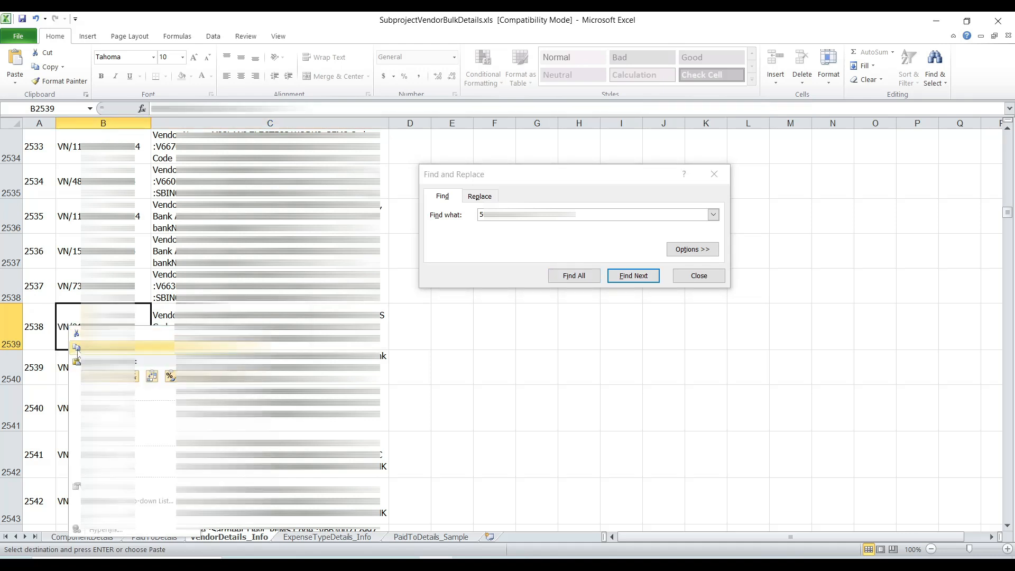
pyautogui.click(77, 350)
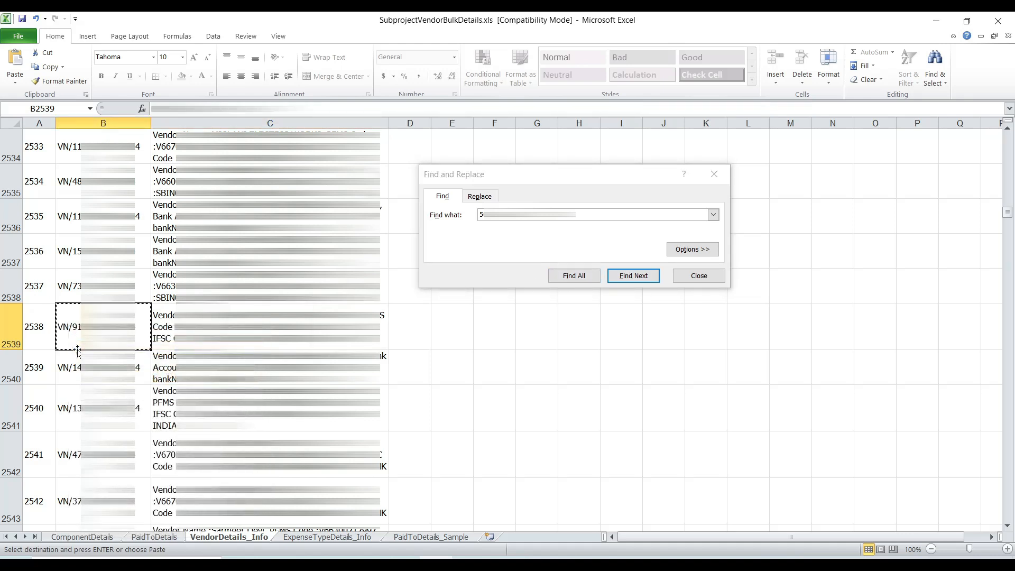
pyautogui.click(149, 536)
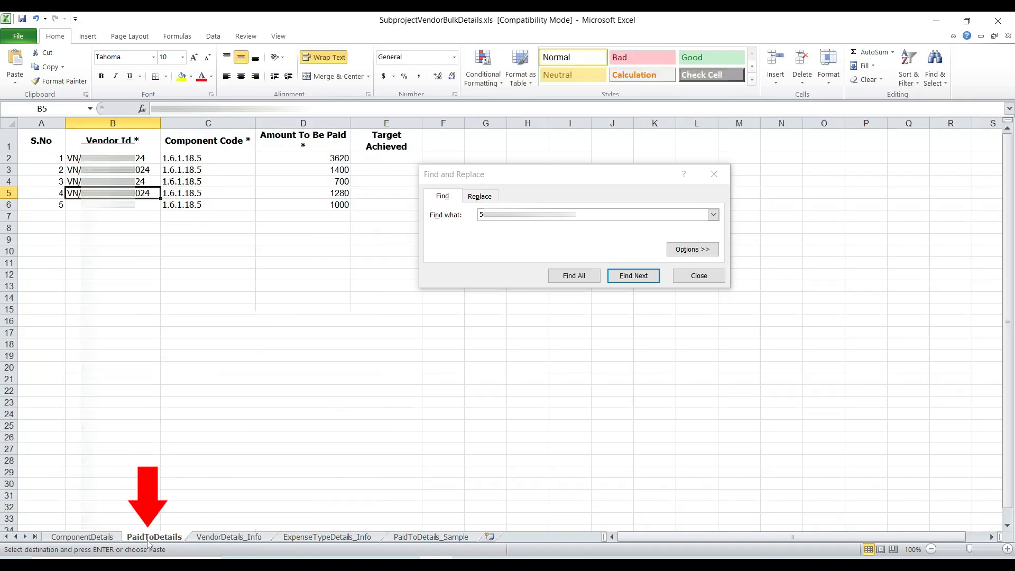
pyautogui.click(109, 204)
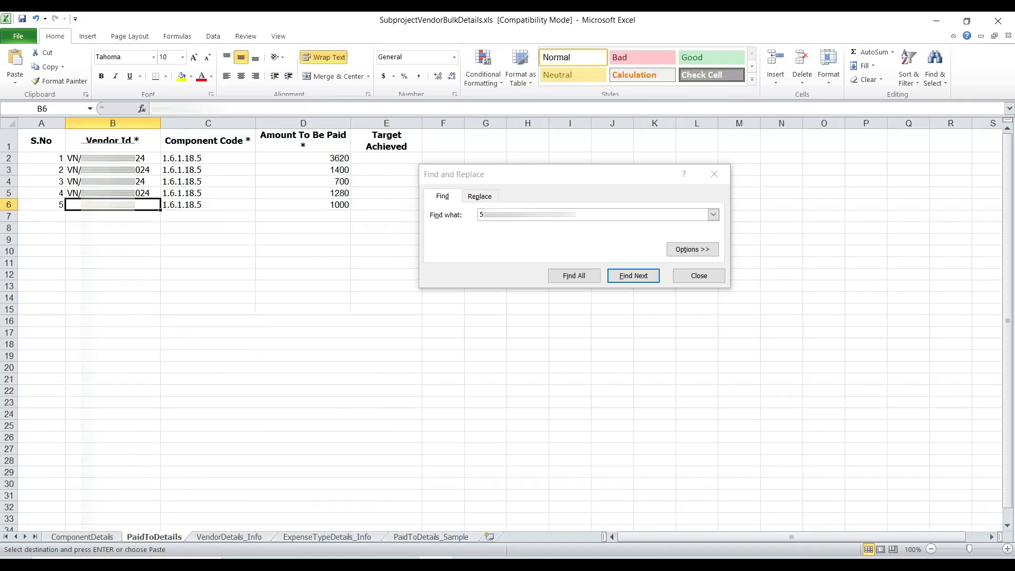
pyautogui.hotkey('ctrl', 'v')
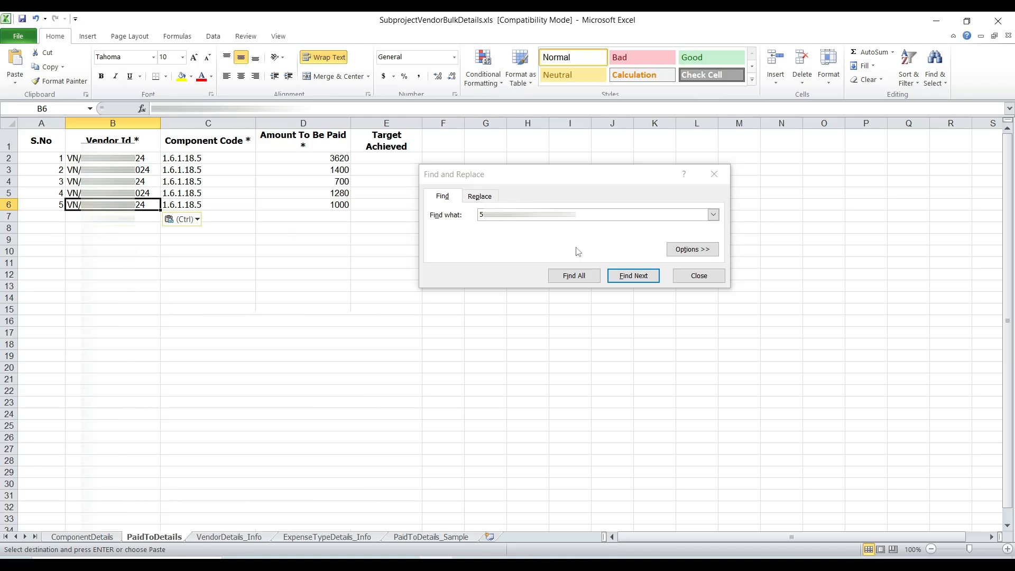
pyautogui.click(716, 281)
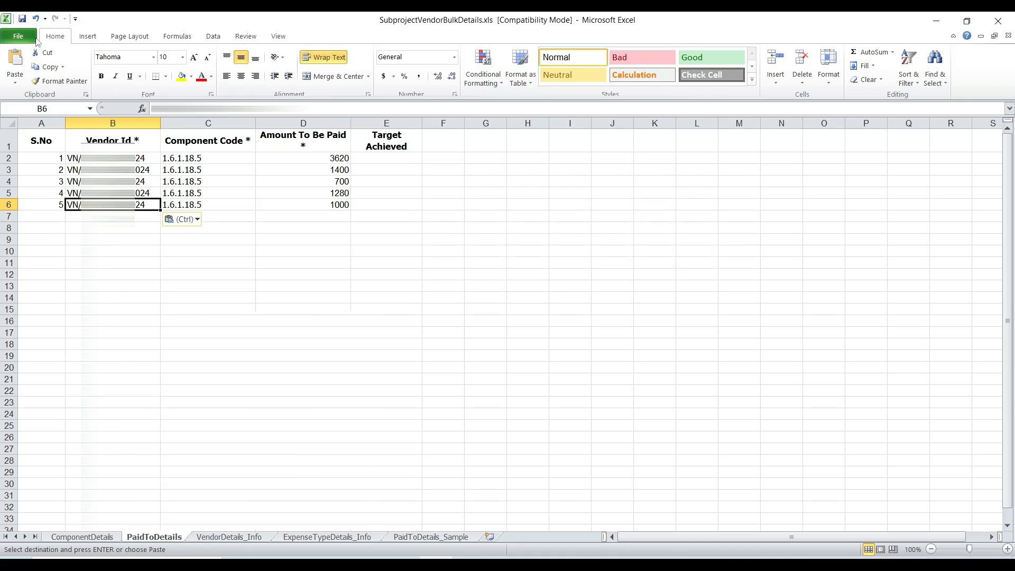
# Step: Save the completed SubprojectVendorBulkDetails.xls workbook and close it
pyautogui.click(30, 41)
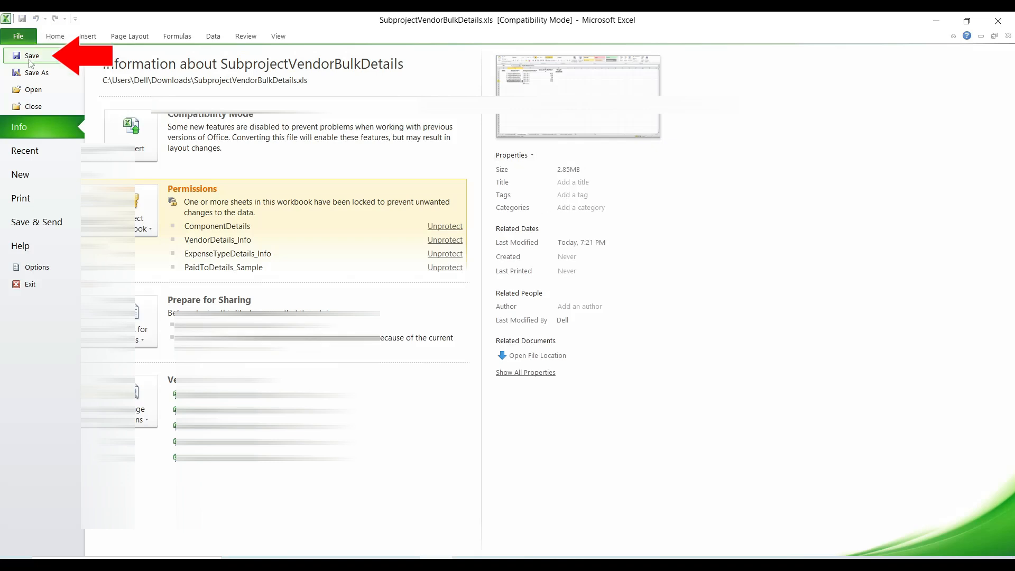
pyautogui.click(30, 56)
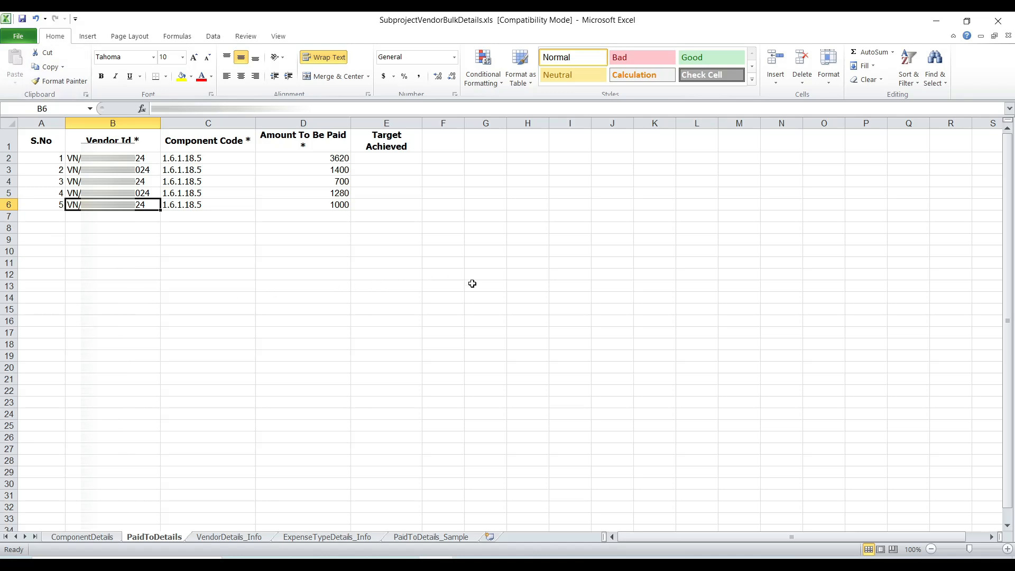
pyautogui.click(997, 23)
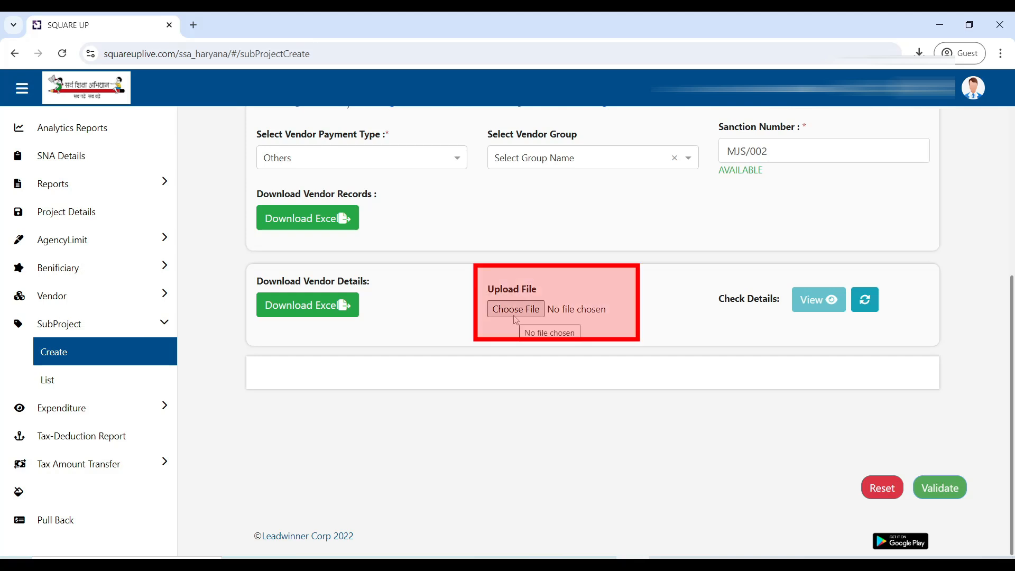
# Step: Choose SubprojectVendorBulkDetails.xls from the Desktop as the upload file on the SQUARE UP subproject creation page
pyautogui.click(515, 312)
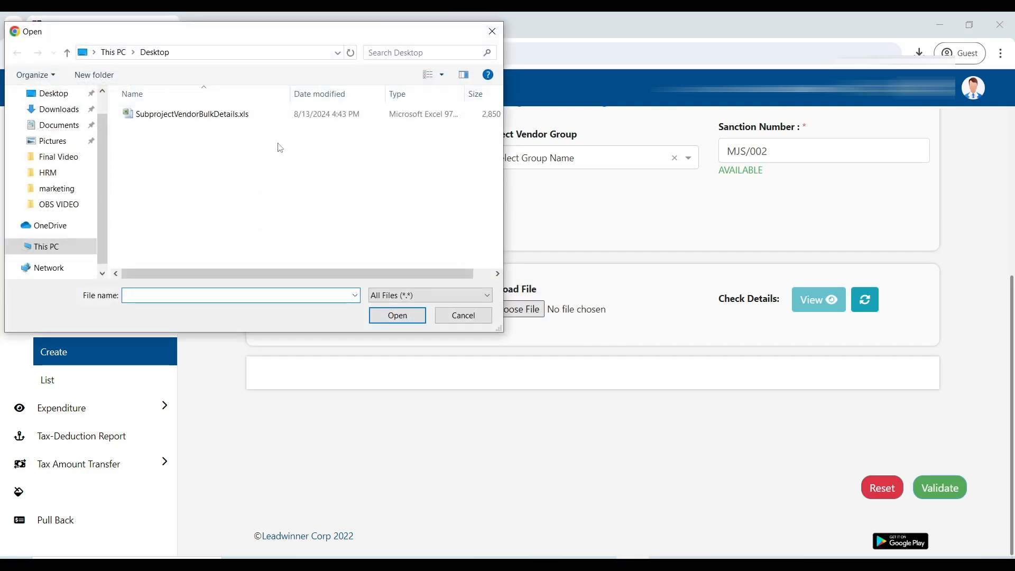
pyautogui.click(207, 118)
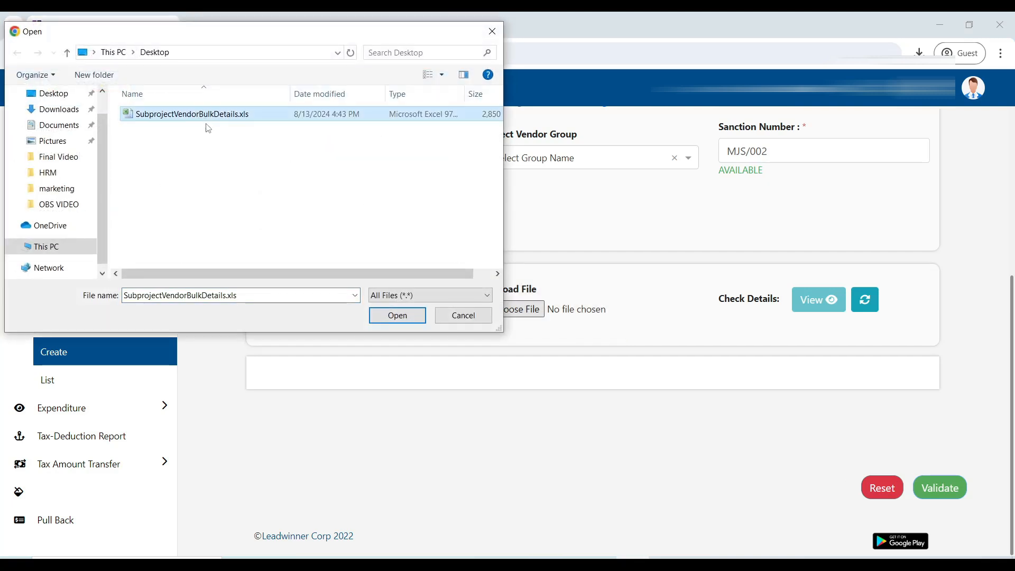
pyautogui.click(399, 320)
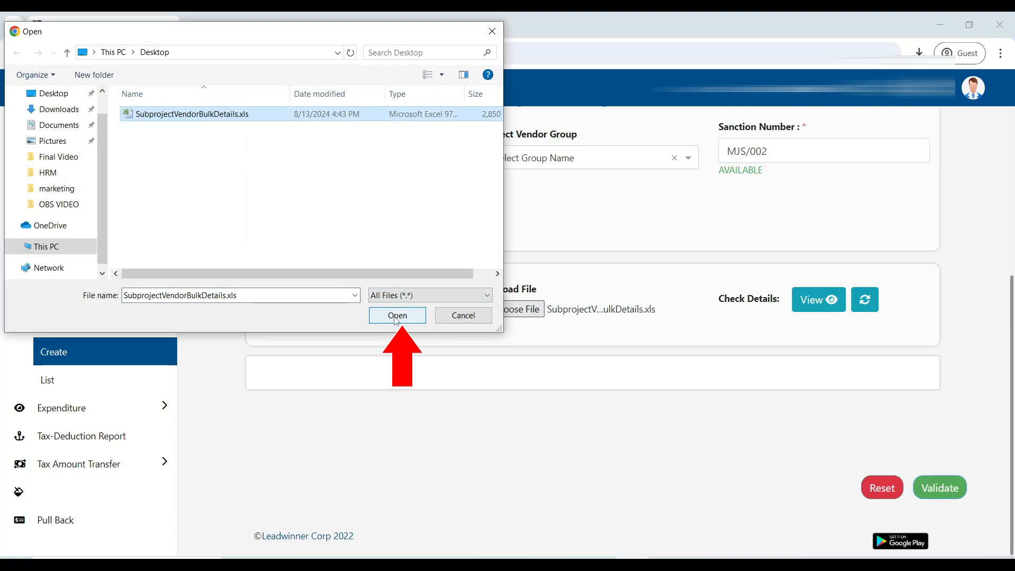
pyautogui.click(397, 316)
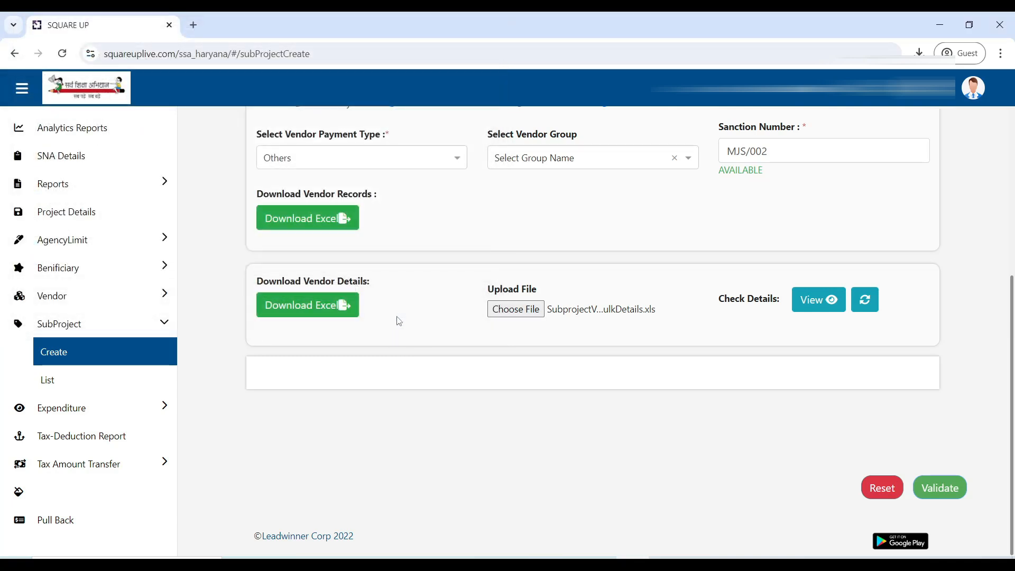
# Step: Load the uploaded file's vendor payment details for checking and validate the subproject entries
pyautogui.click(803, 308)
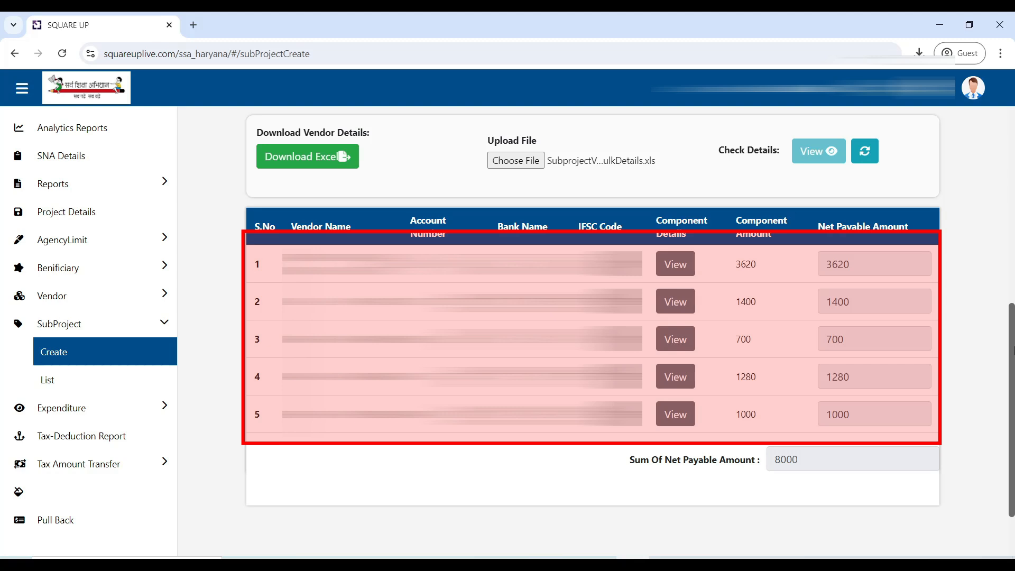
pyautogui.scroll(-1, 592, 328)
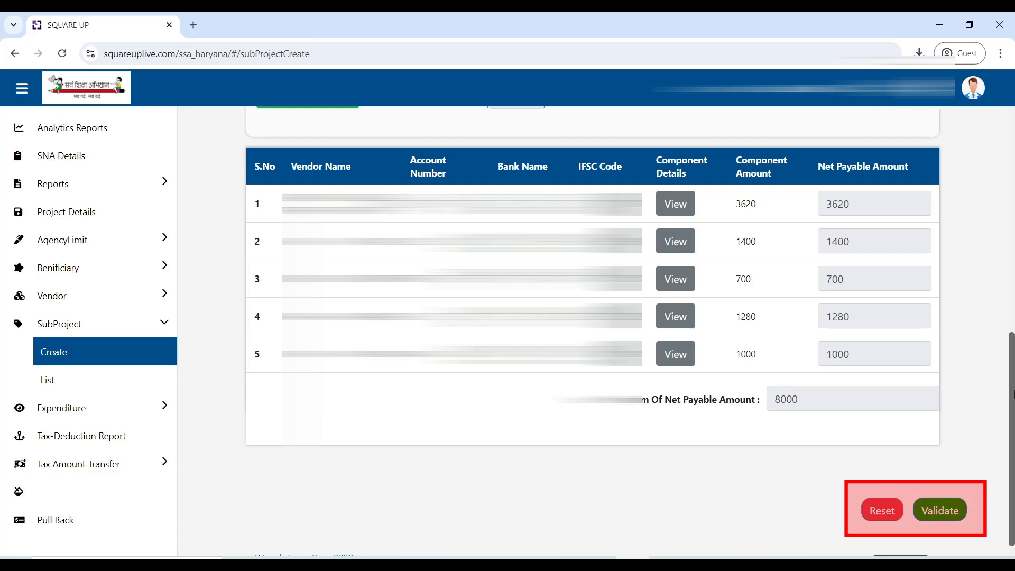
pyautogui.click(941, 520)
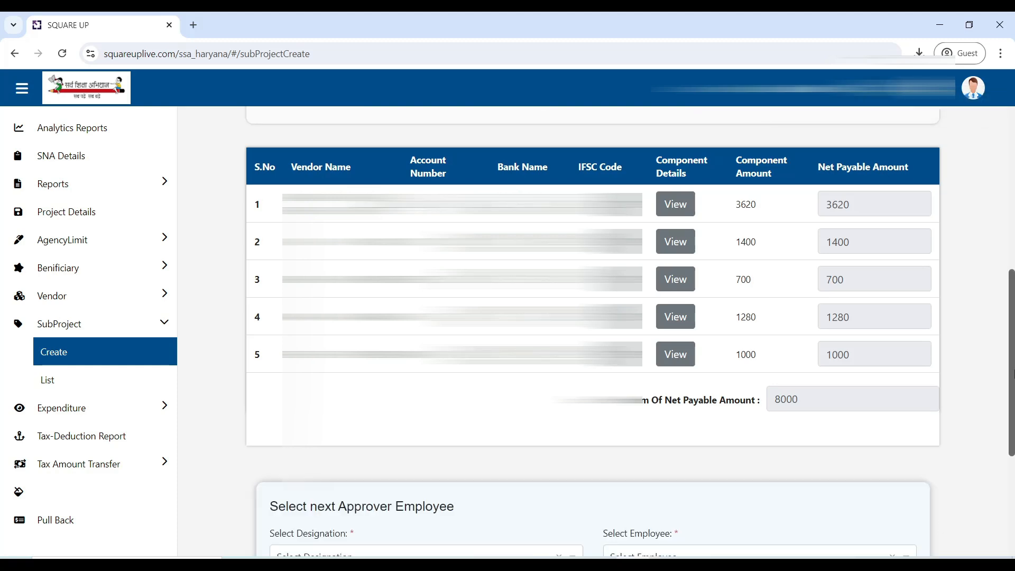
# Step: Assign the next approver of the subproject with designation SMC President and the listed employee
pyautogui.moveTo(1012, 375); pyautogui.dragTo(1014, 473)
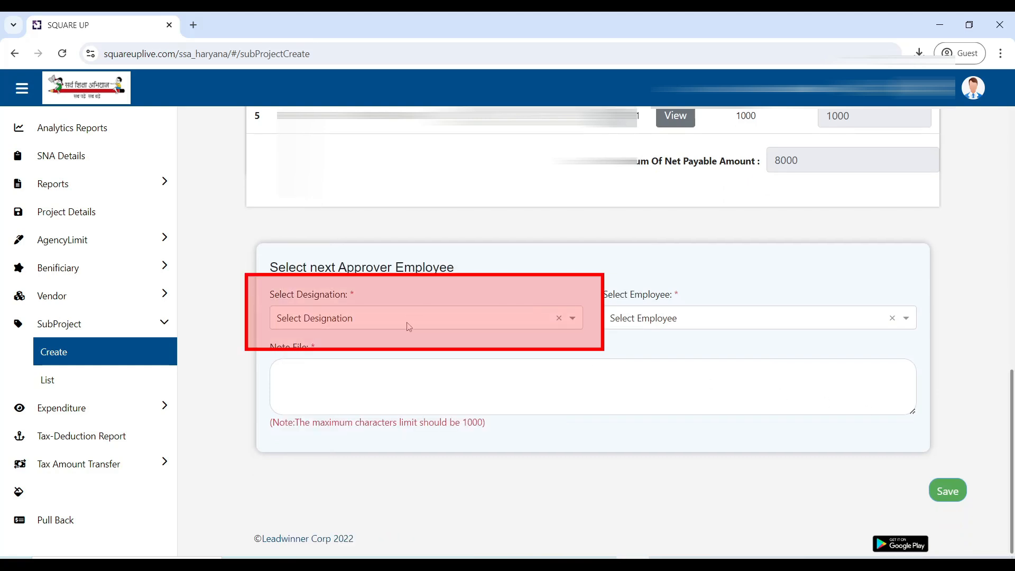
pyautogui.click(408, 318)
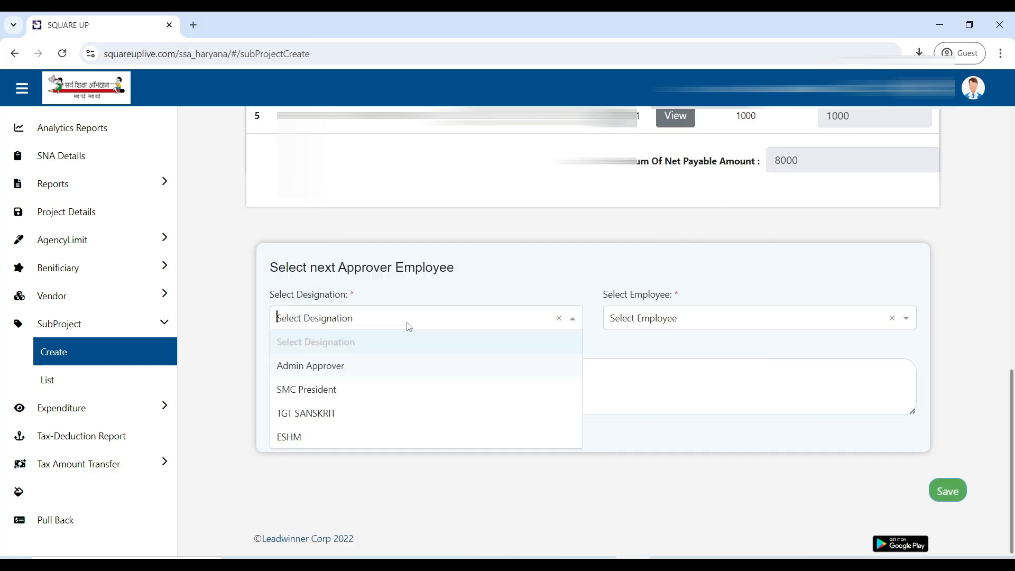
pyautogui.click(404, 391)
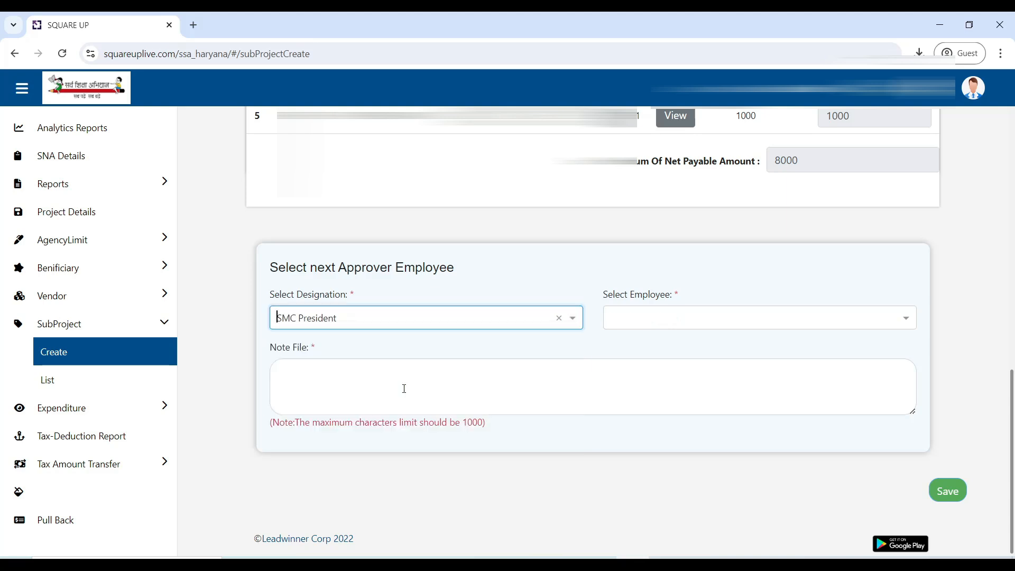
pyautogui.click(427, 354)
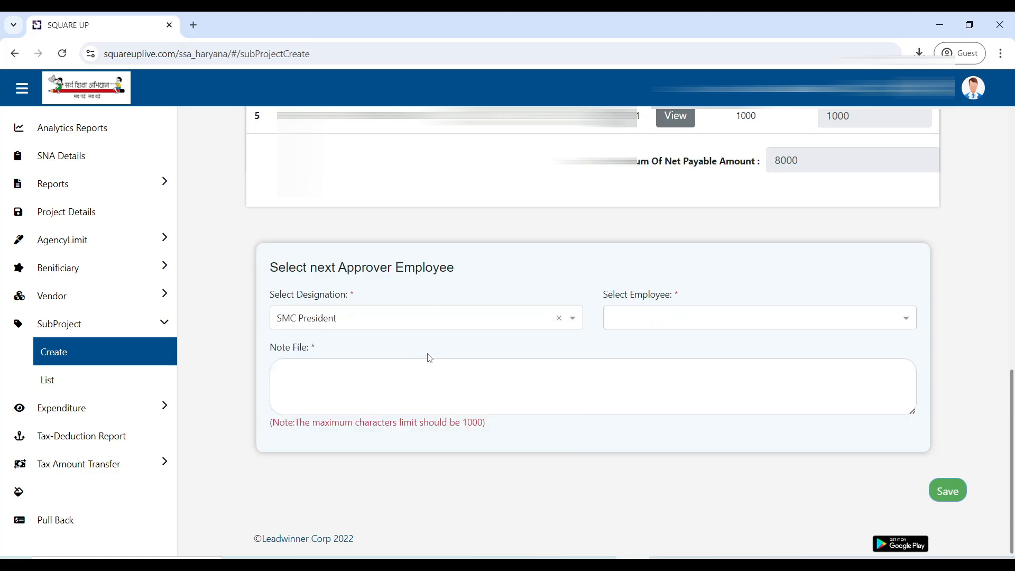
pyautogui.click(660, 324)
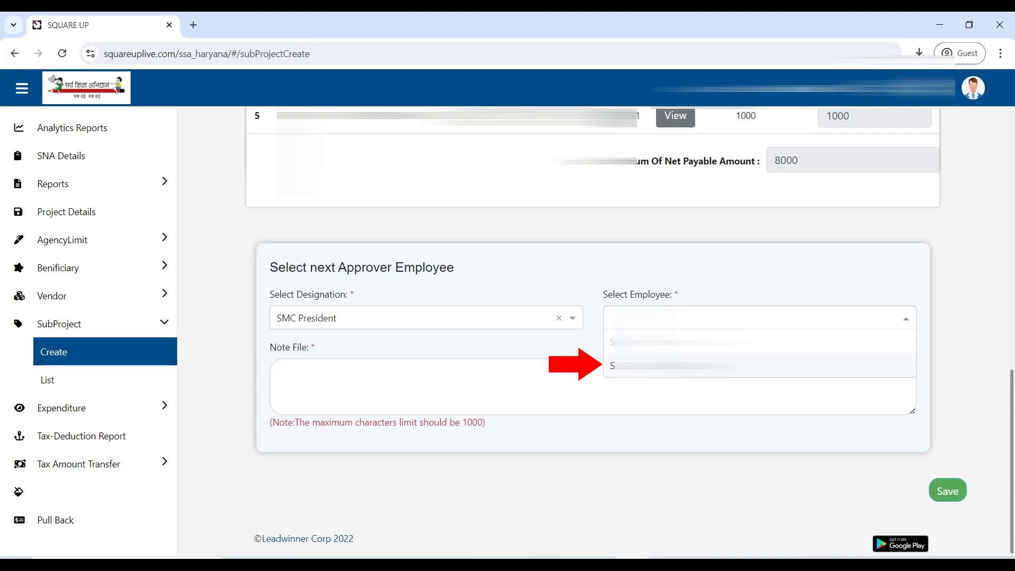
pyautogui.click(662, 366)
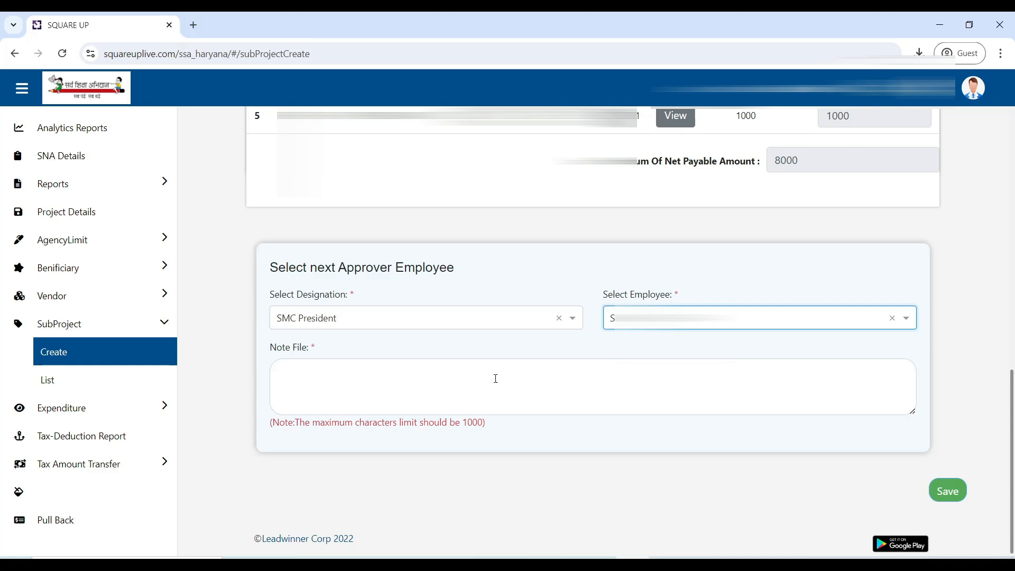
# Step: Enter the note "Voucher Details Ok" for the next approver and save the subproject
pyautogui.click(380, 383)
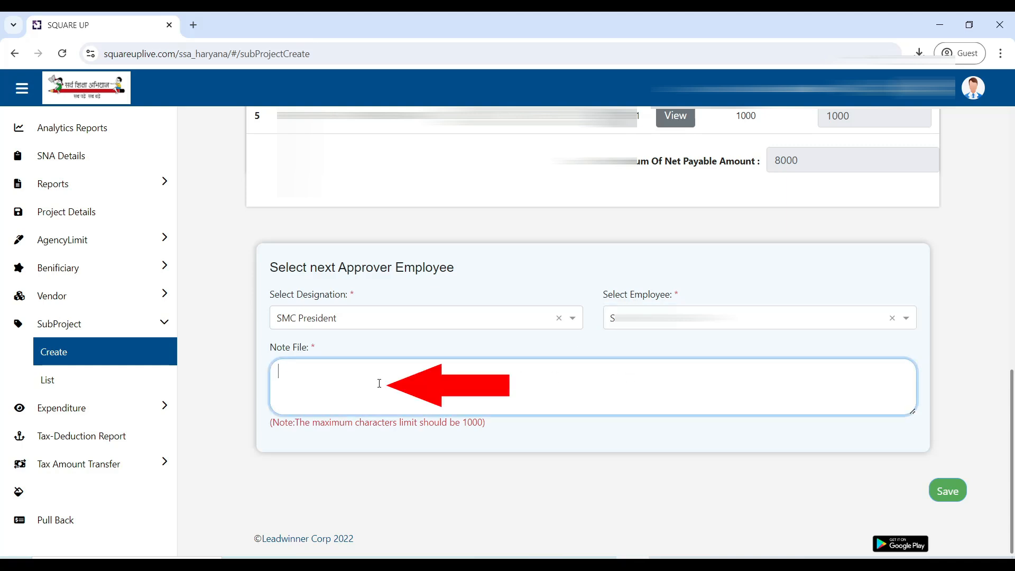
pyautogui.write('Voucher D')
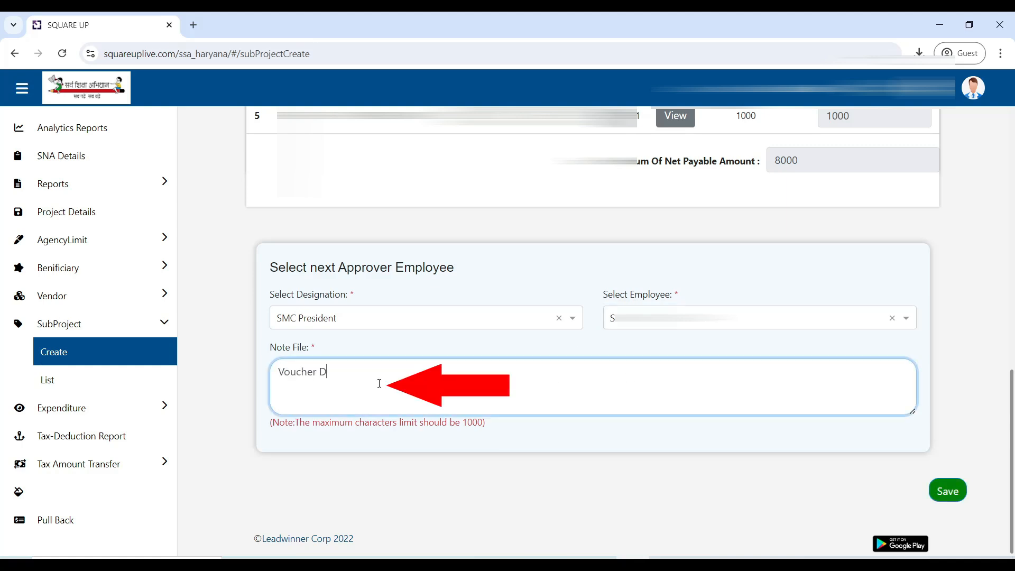
pyautogui.write('etails ok')
pyautogui.press('BackSpace')
pyautogui.press('BackSpace')
pyautogui.press('BackSpace')
pyautogui.write('Ok')
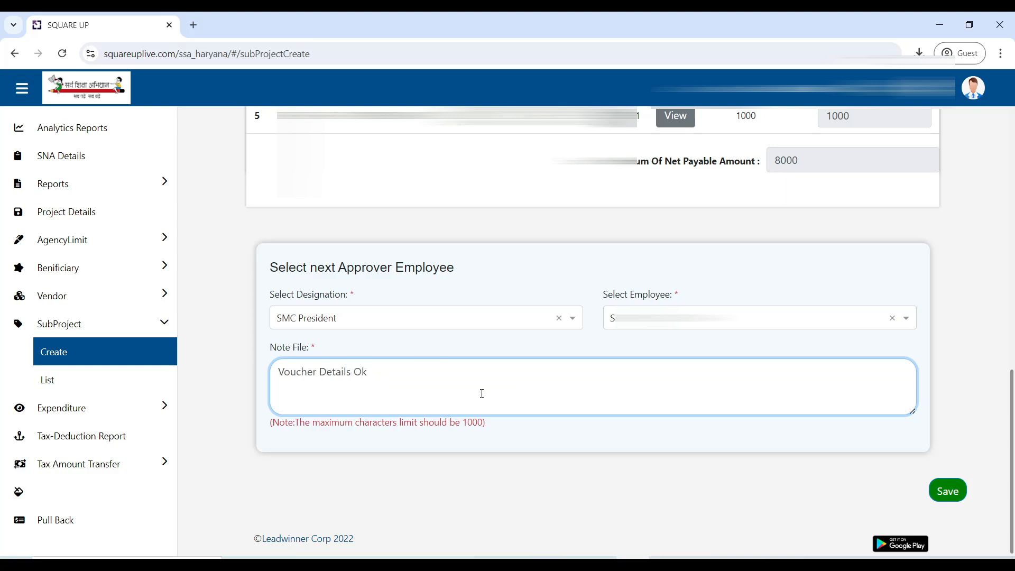
pyautogui.click(953, 493)
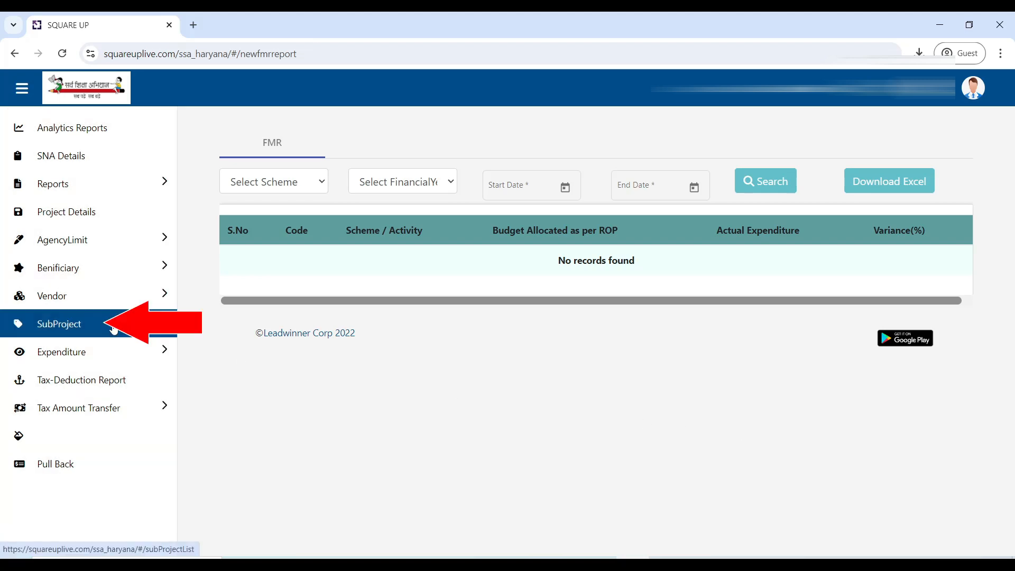
# Step: Open the submitted subproject from the SubProject list and set its transaction type to Approve & Forward
pyautogui.click(113, 330)
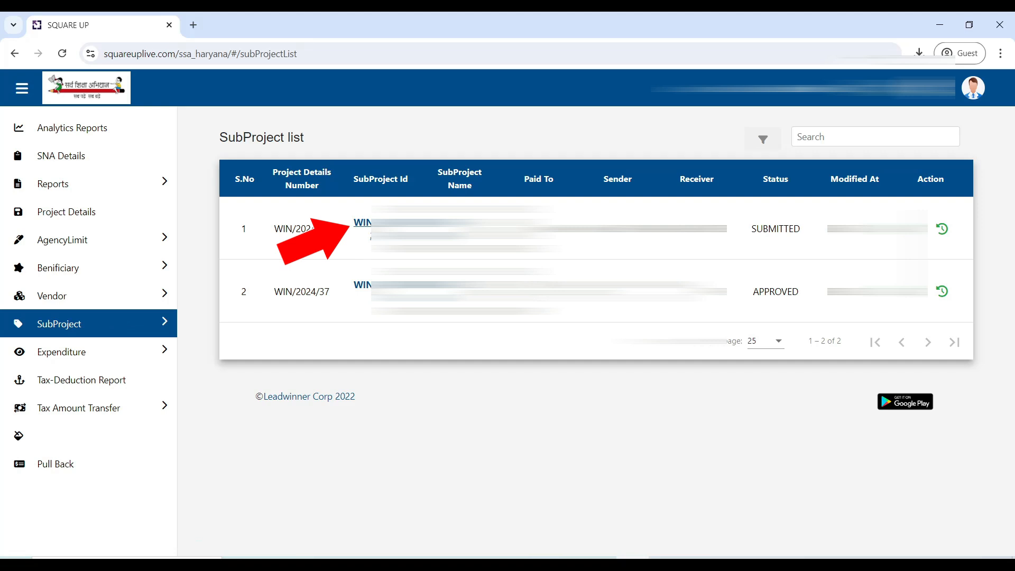
pyautogui.click(364, 228)
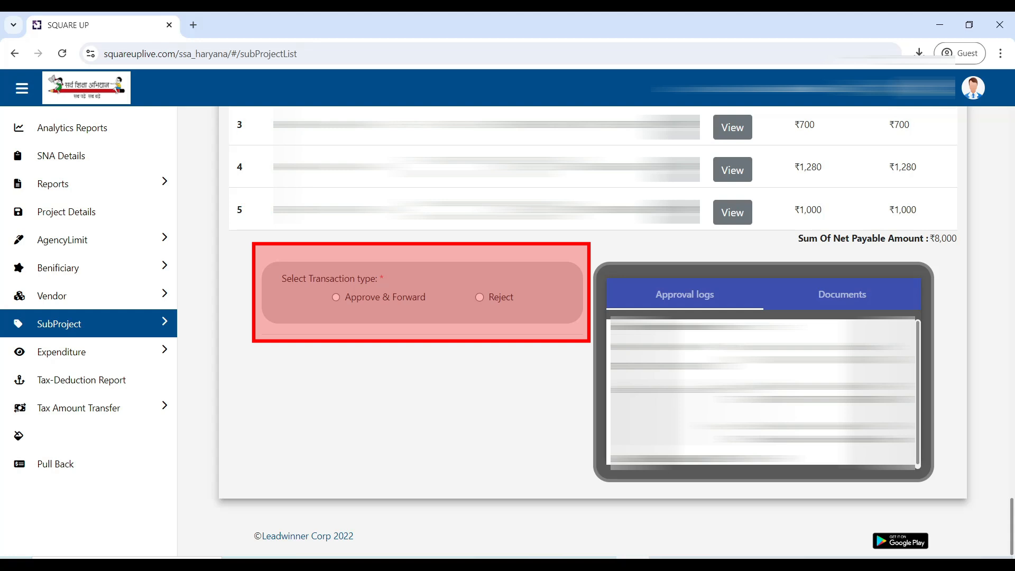
pyautogui.click(336, 298)
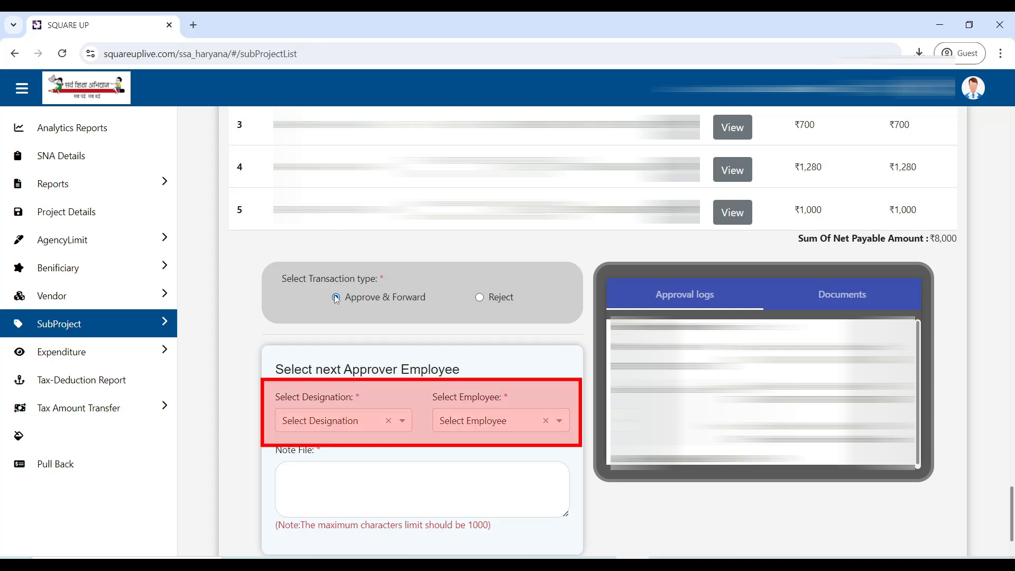
# Step: Assign the forwarding approver with designation ESHM and the listed employee
pyautogui.click(314, 422)
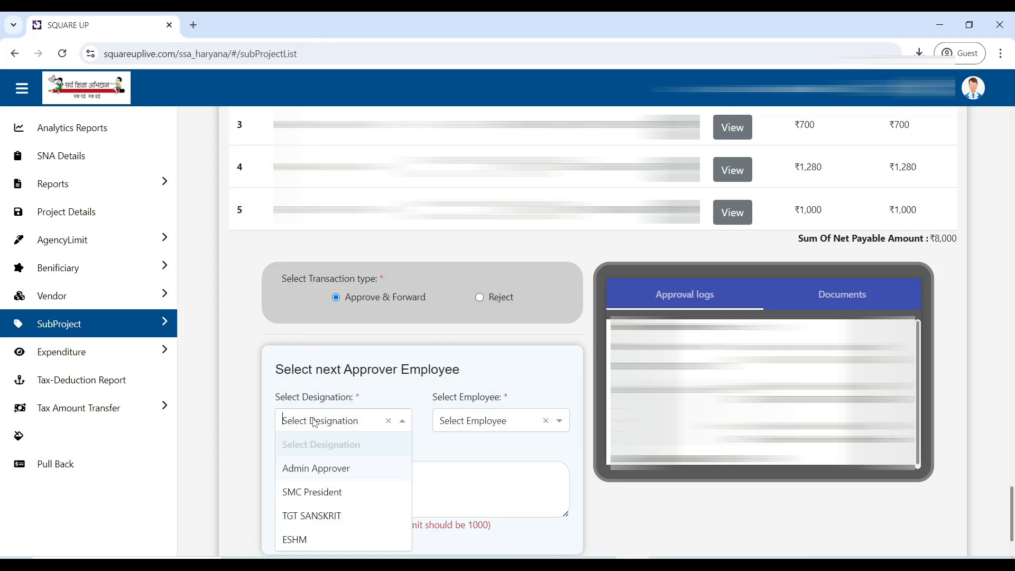
pyautogui.click(316, 540)
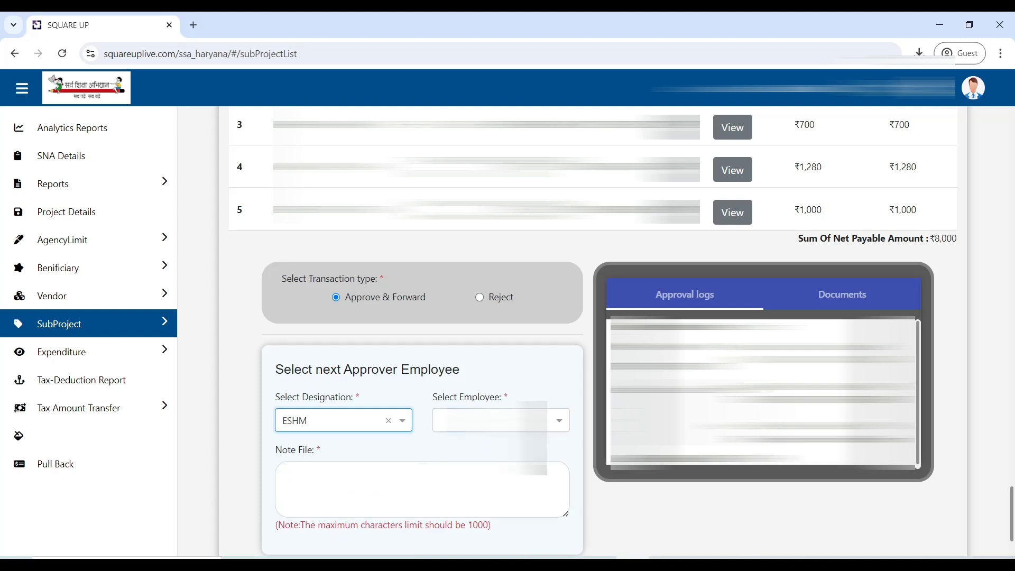
pyautogui.click(497, 420)
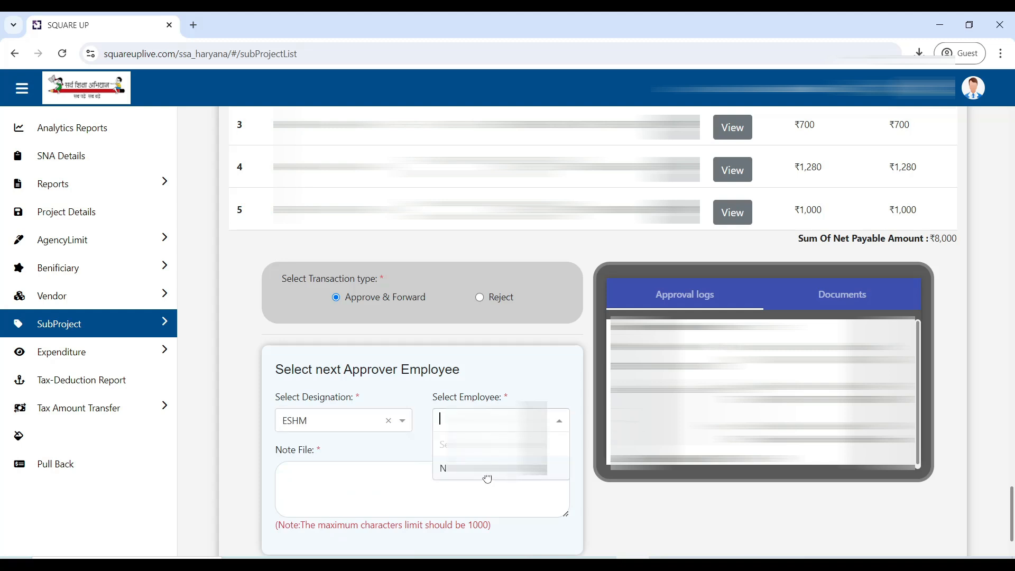
pyautogui.click(487, 469)
# Step: Enter the note "DETAILS OK KINDLY APPROVE IT" and forward the subproject, confirming to proceed
pyautogui.click(397, 487)
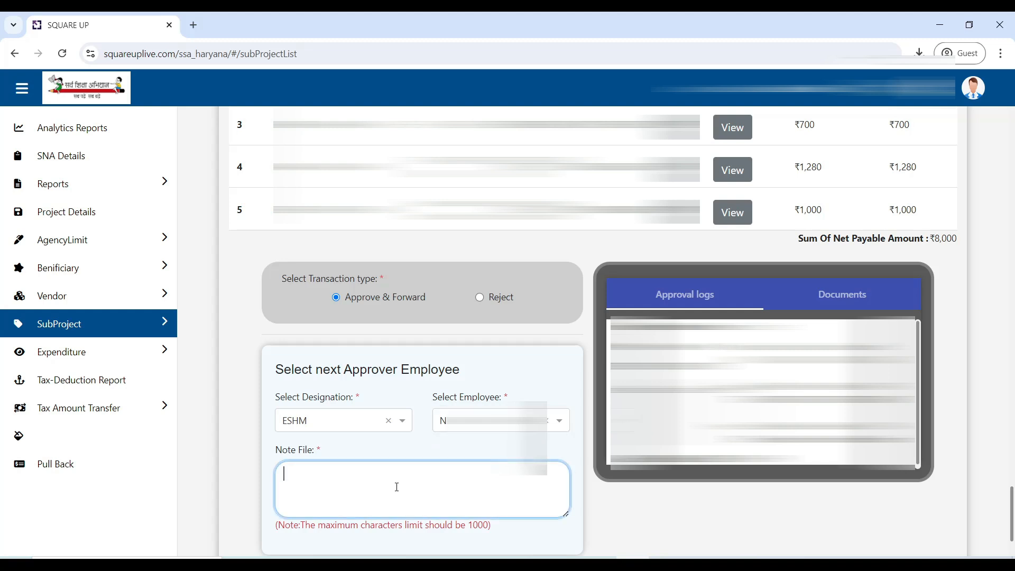
pyautogui.write('DETAILS')
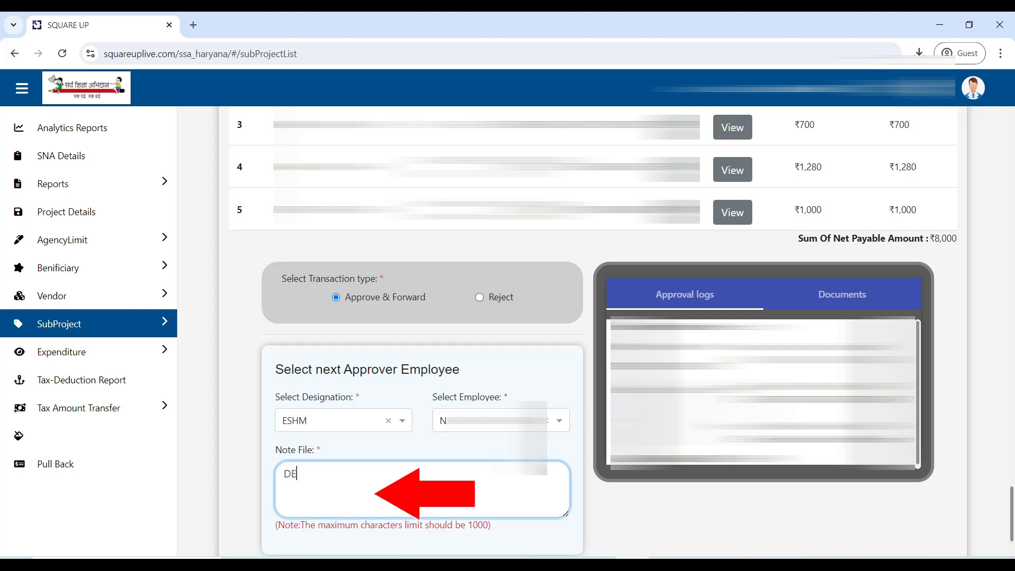
pyautogui.write(' OK KINDLY APPROVE IT')
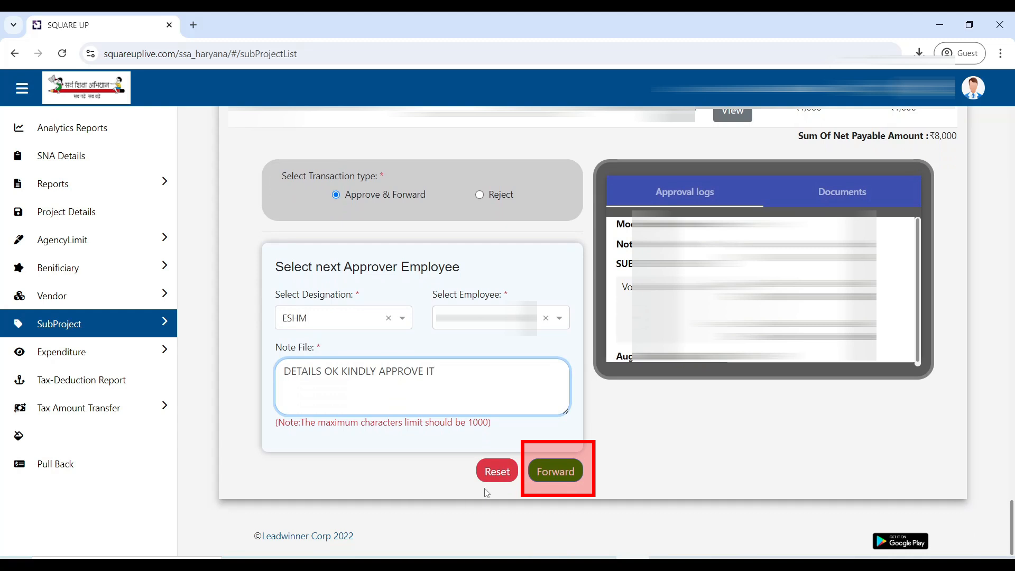
pyautogui.click(547, 478)
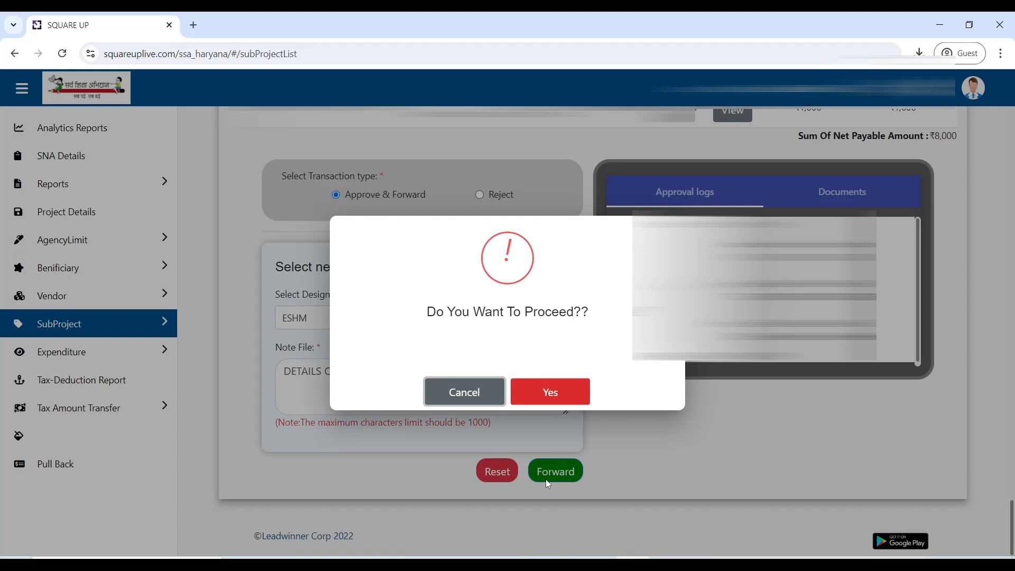
pyautogui.click(555, 399)
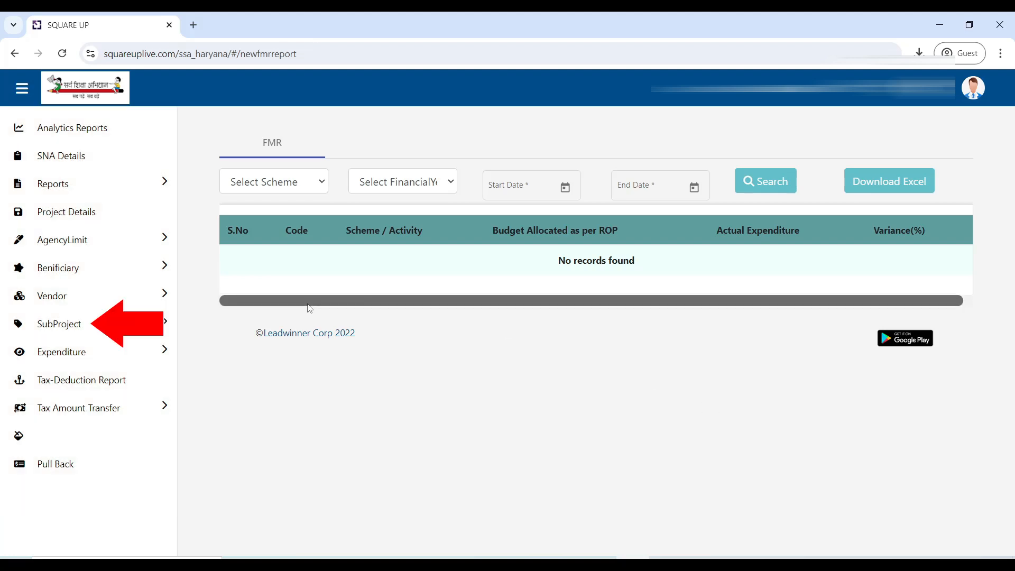
# Step: Open the WIN/2024/37 subproject with status FORWARD and set its transaction type to Approve
pyautogui.click(124, 325)
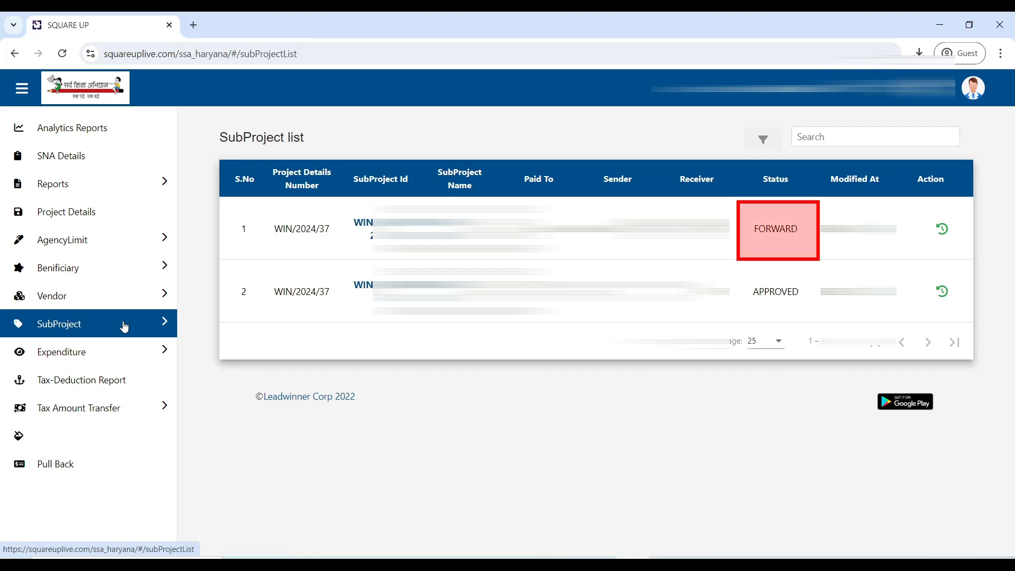
pyautogui.click(368, 230)
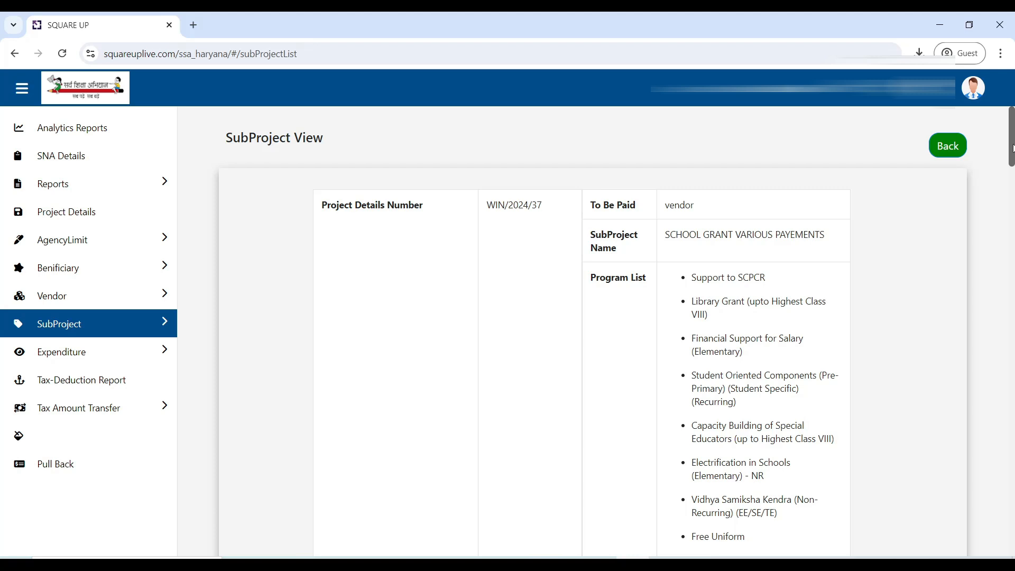
pyautogui.moveTo(1011, 148); pyautogui.dragTo(1011, 538)
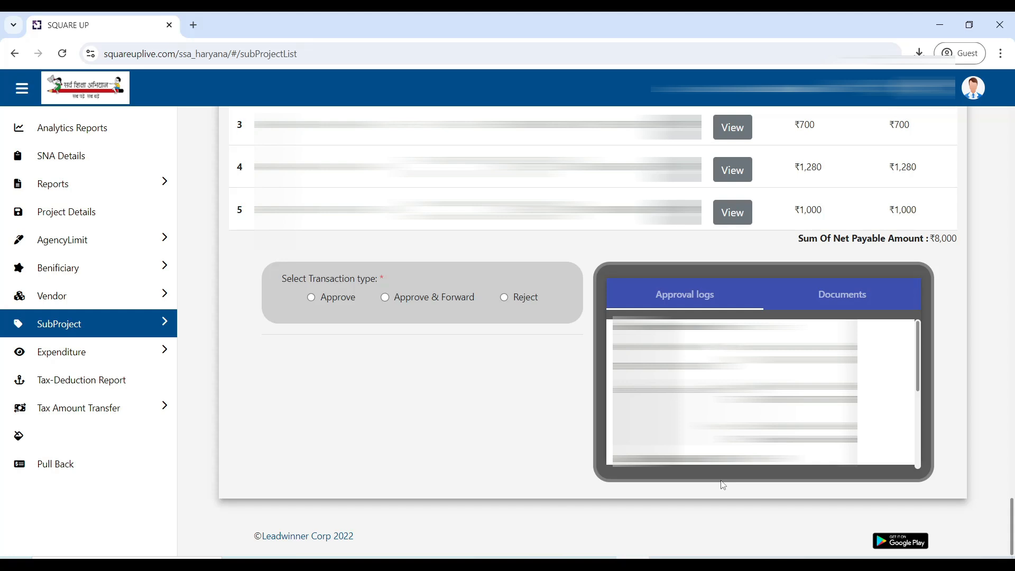
pyautogui.click(311, 298)
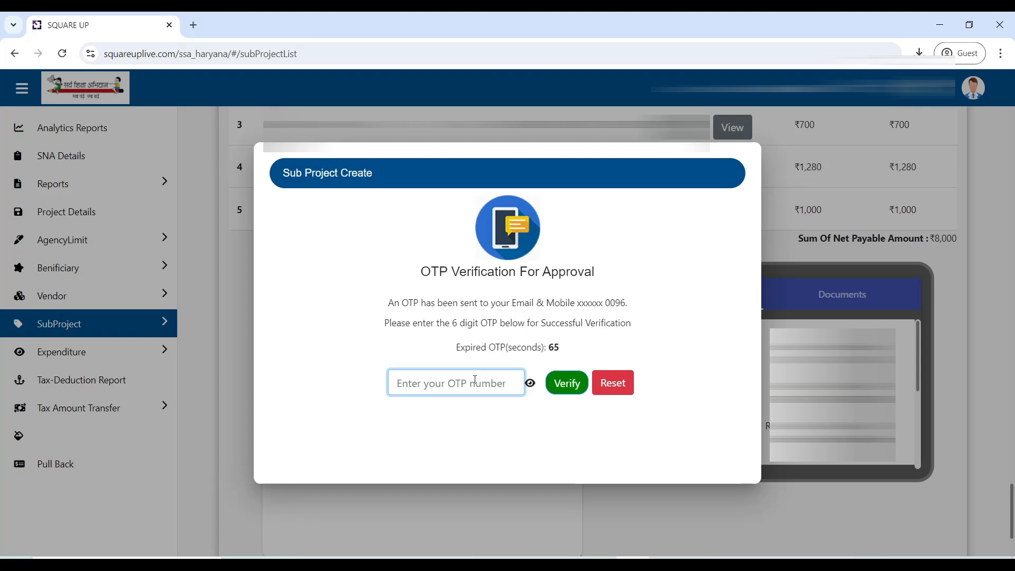
# Step: Enter the 6-digit OTP for the subproject approval and verify it
pyautogui.write('•••')
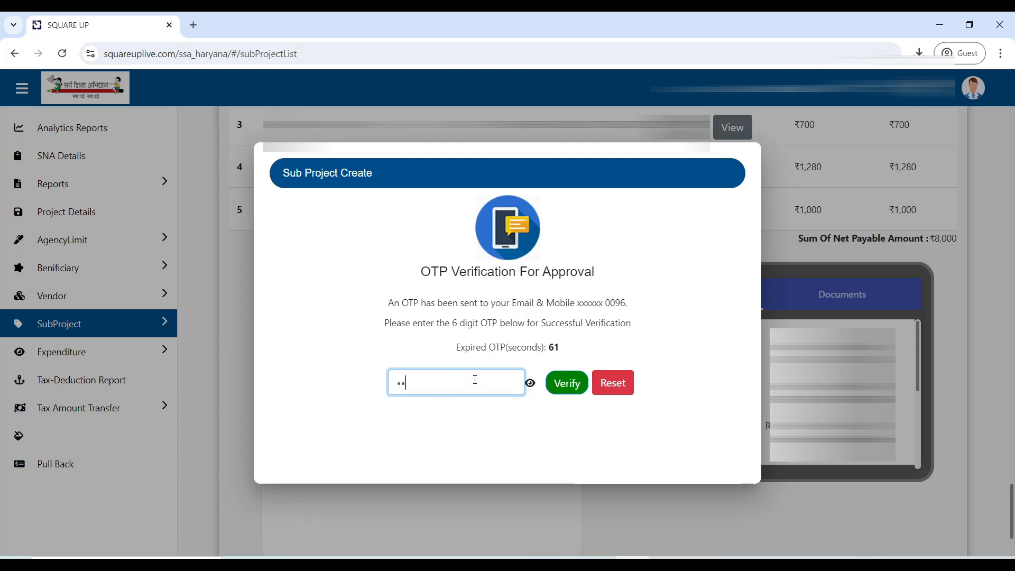
pyautogui.write('•••')
pyautogui.click(573, 395)
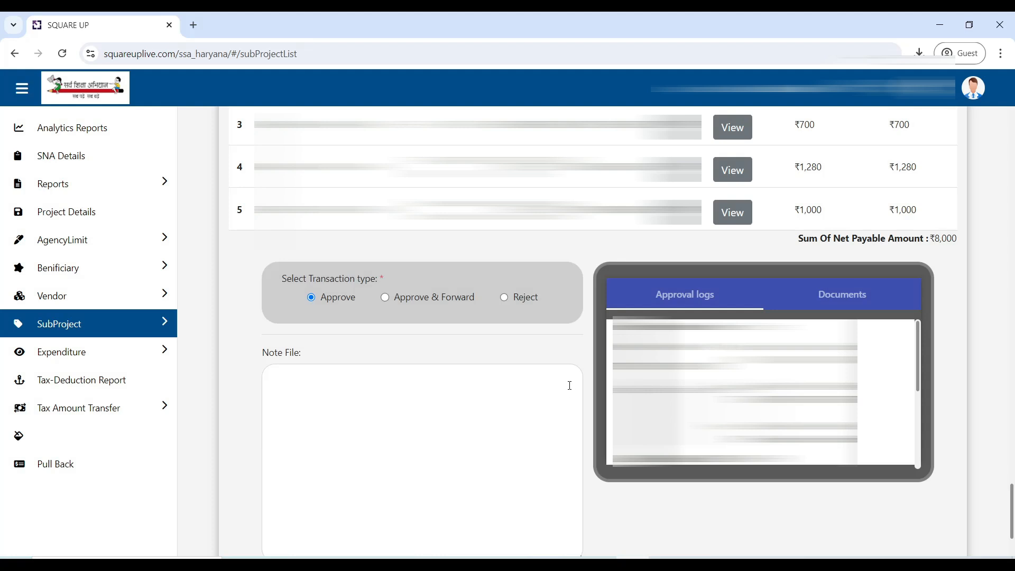
# Step: Enter the note "VERIFIED" for the subproject, validate it and approve it
pyautogui.scroll(-3, 569, 385)
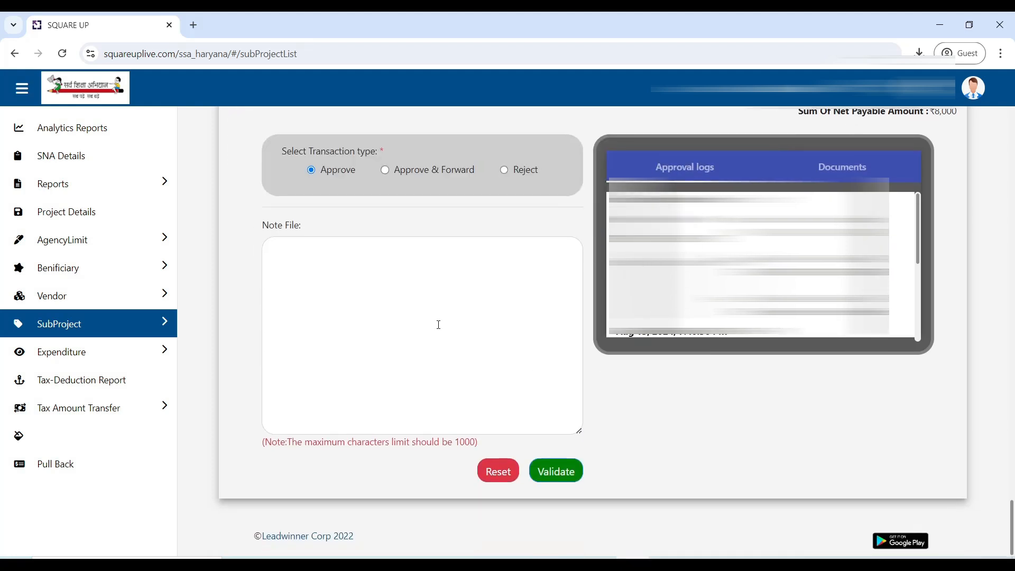
pyautogui.click(438, 324)
pyautogui.write('VER')
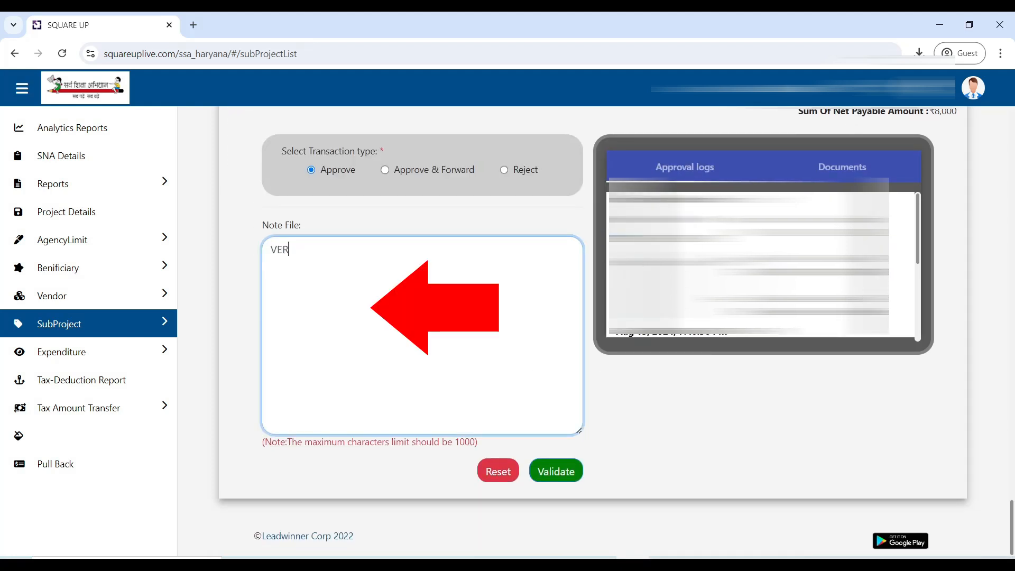
pyautogui.write('IFIED')
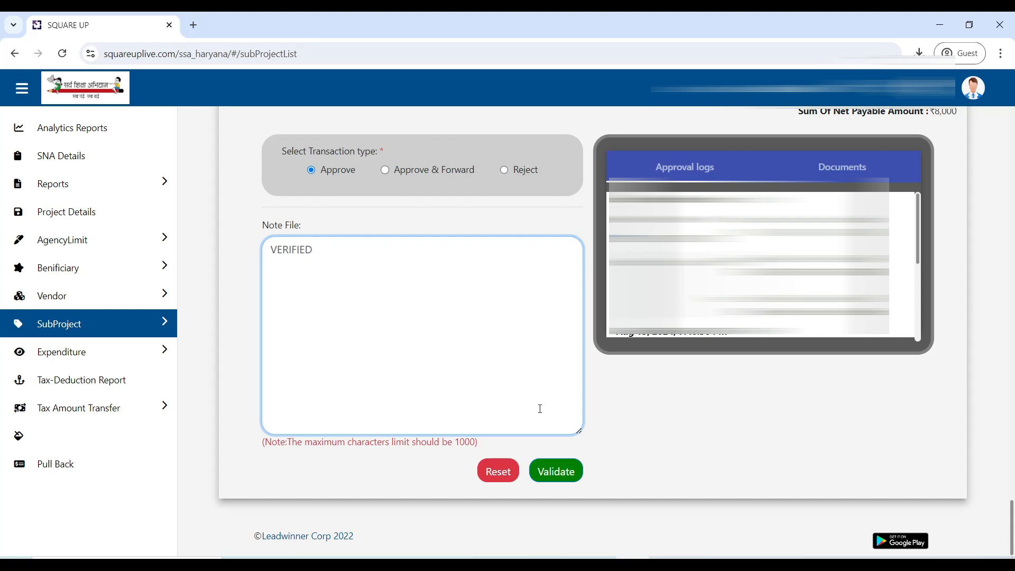
pyautogui.click(553, 479)
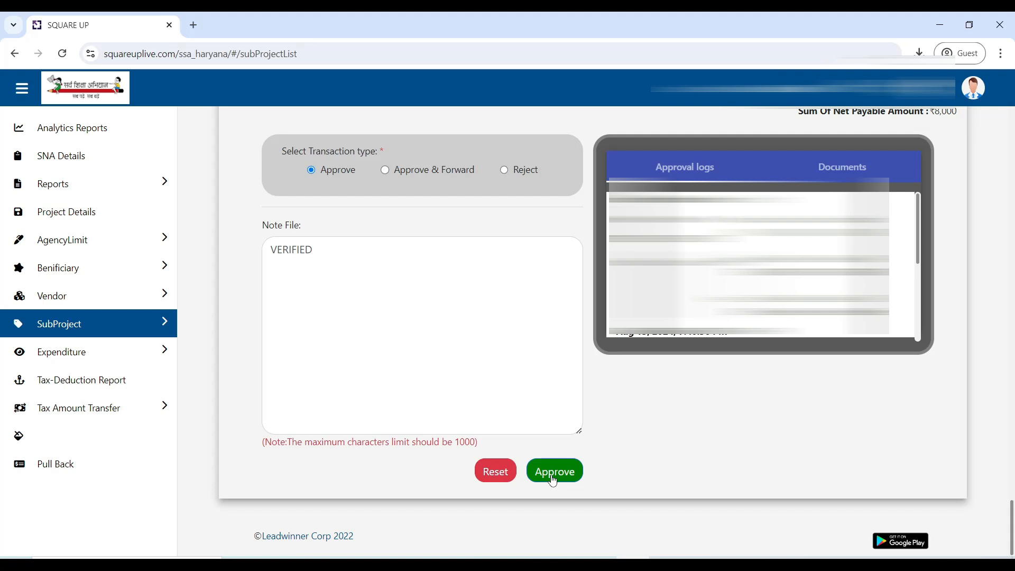
pyautogui.click(552, 480)
pyautogui.click(553, 480)
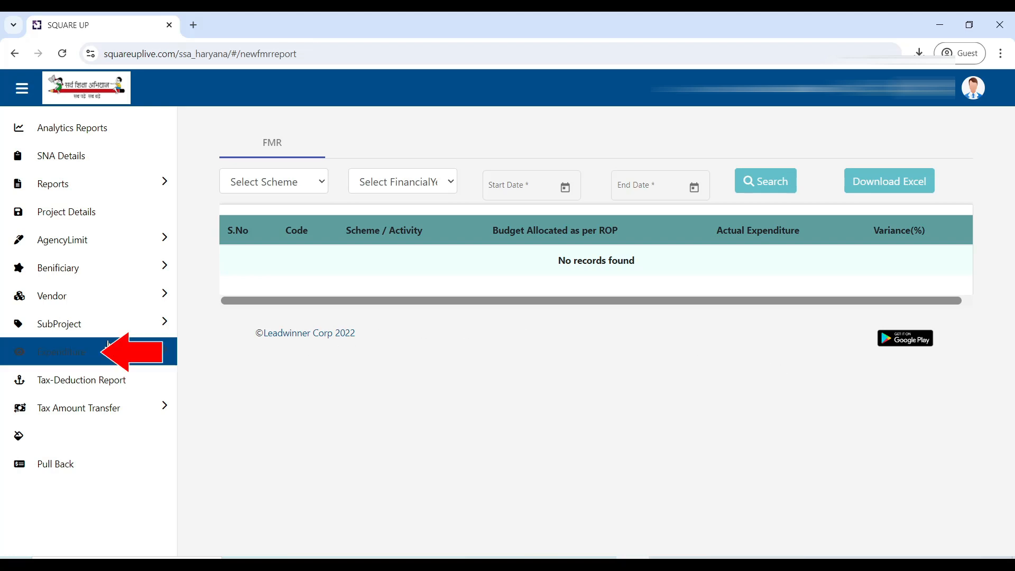
# Step: Open the Expenditure Create page to start a new expenditure
pyautogui.click(73, 353)
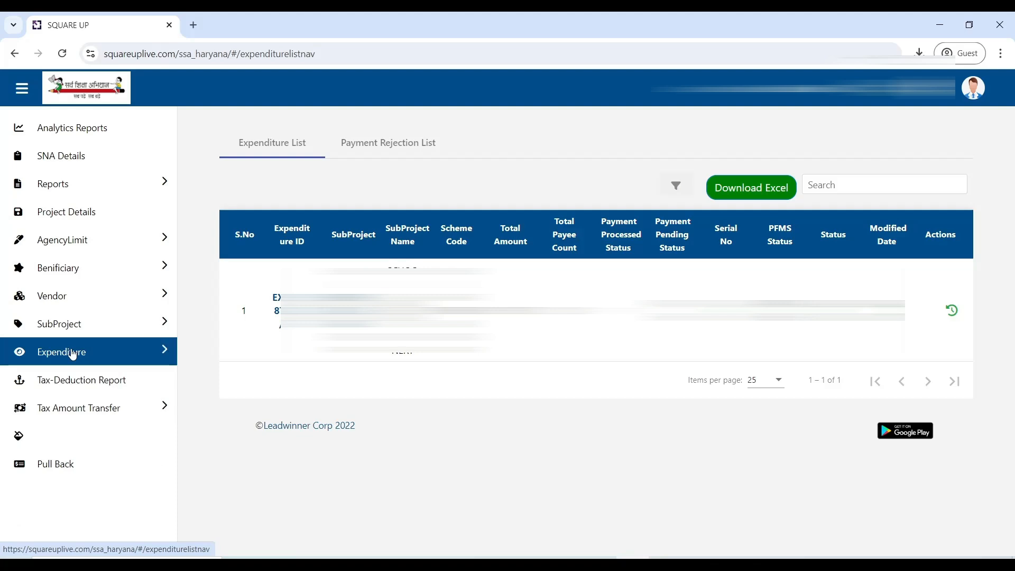
pyautogui.click(73, 355)
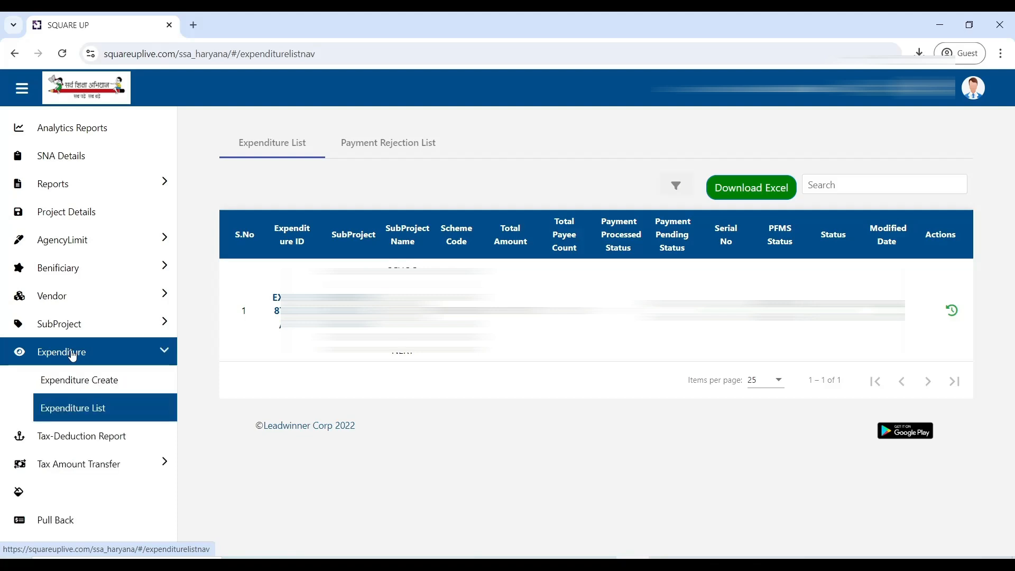
pyautogui.click(84, 389)
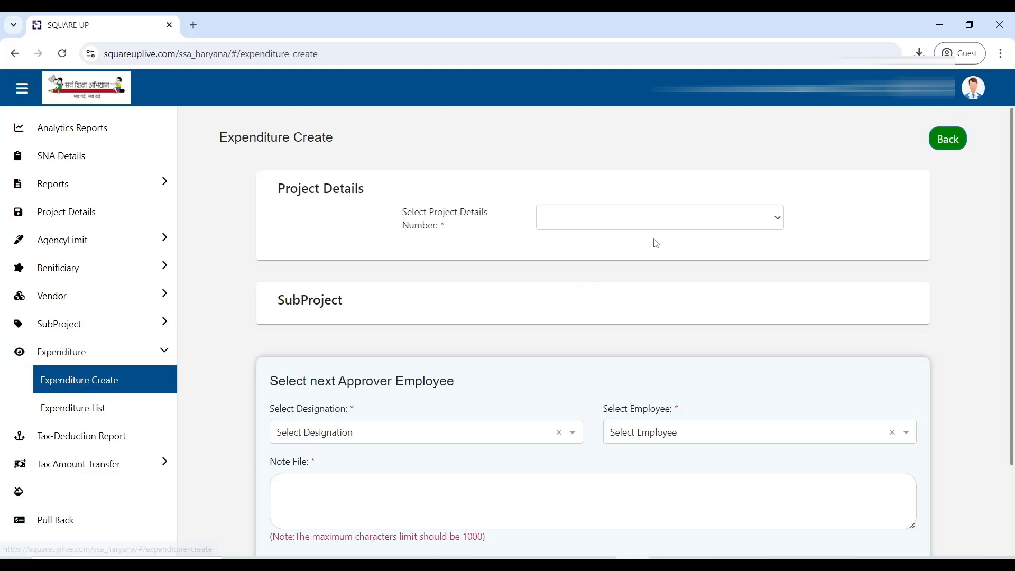
# Step: Select project WIN/2024/37 and subproject WIN/10064/2024 (SCHOOL GRANT VARIOUS PAYEMENTS) for the new expenditure
pyautogui.click(693, 224)
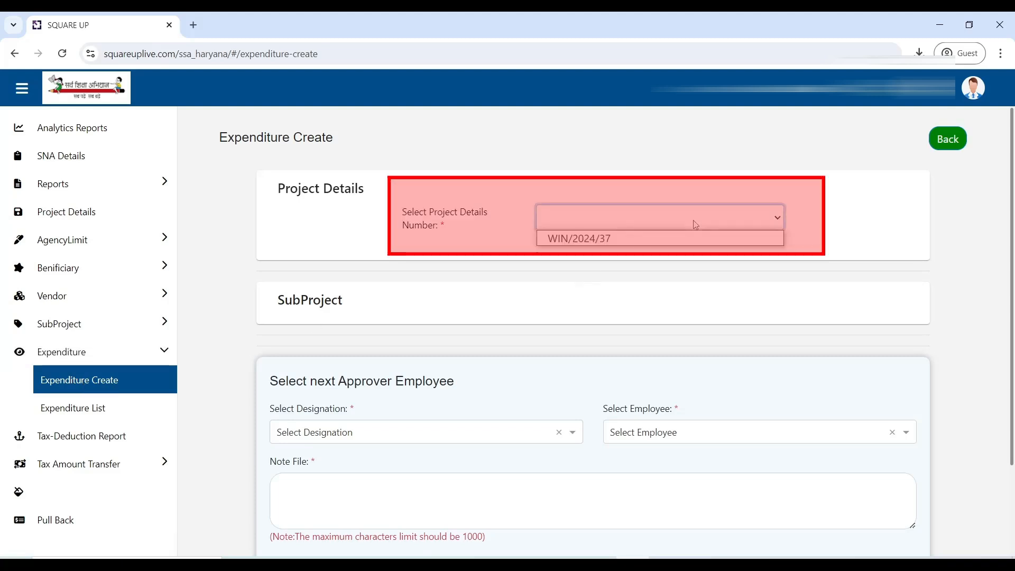
pyautogui.click(669, 241)
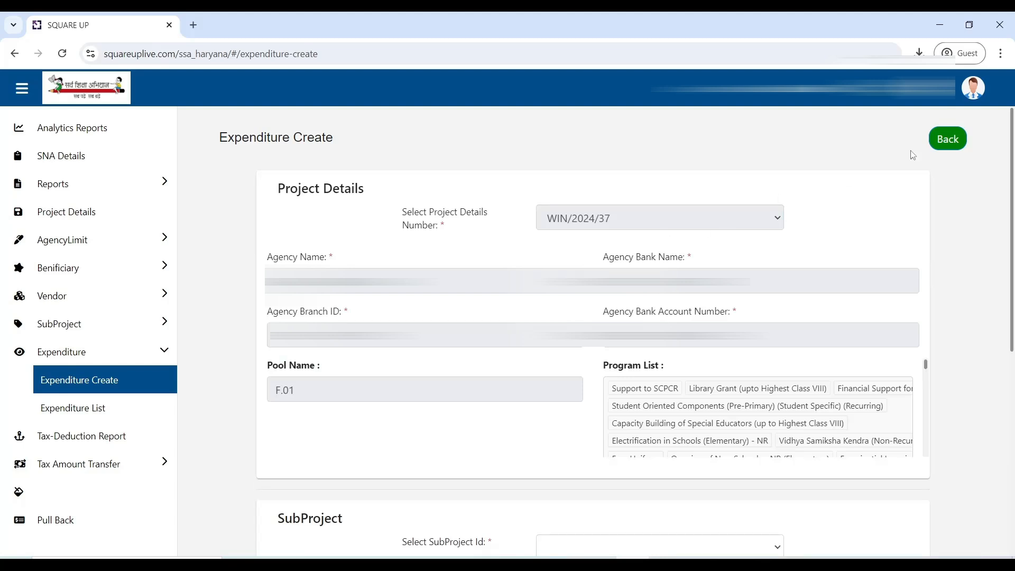
pyautogui.moveTo(1011, 197); pyautogui.dragTo(1010, 400)
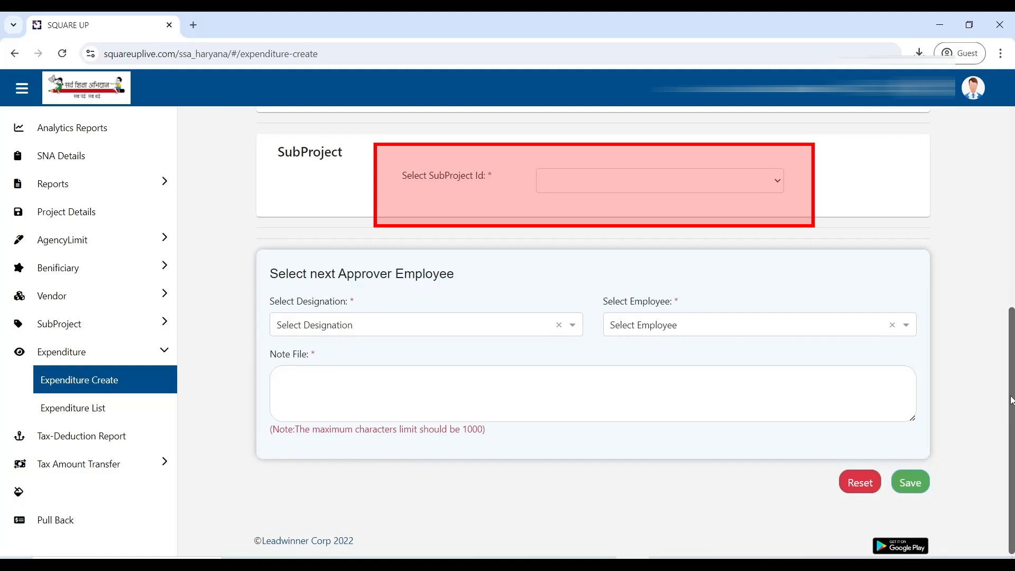
pyautogui.click(764, 191)
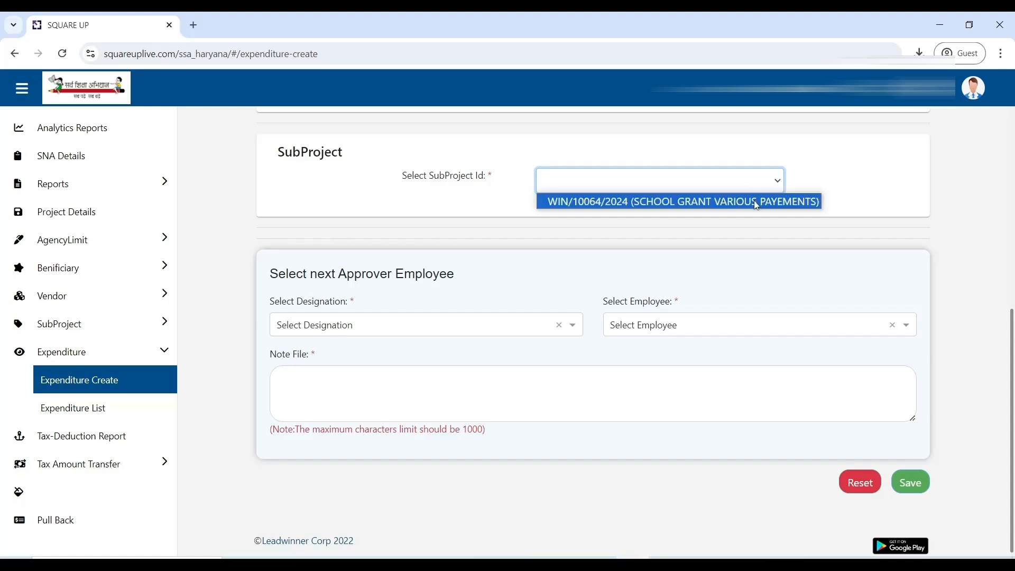
pyautogui.click(756, 203)
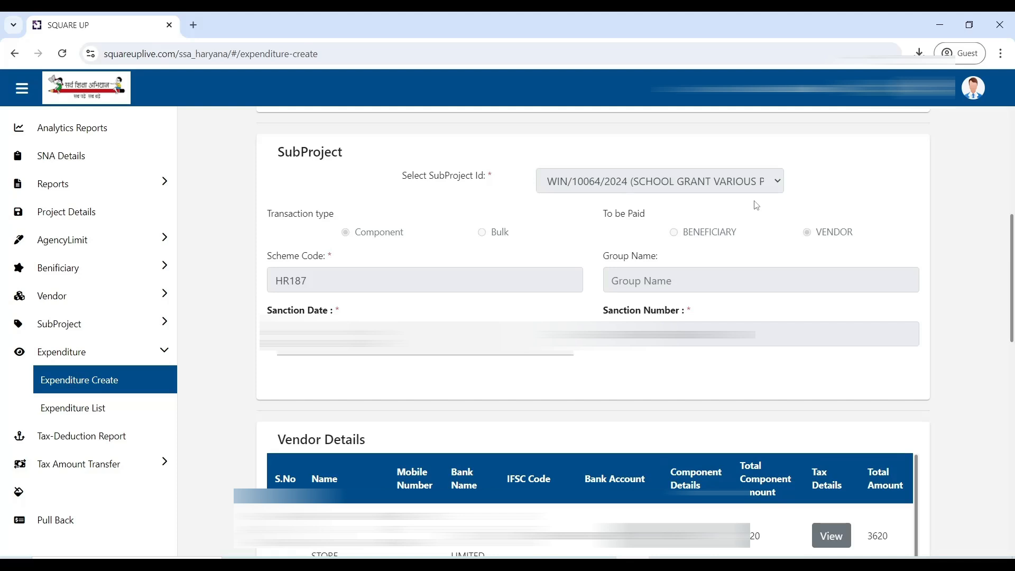
# Step: Fill in the payment details with mode NACH, user name HARYANA SCHOOL SHIKSHA PARIYOJNA PARISHA, the listed user number and the payment period
pyautogui.scroll(-6, 756, 205)
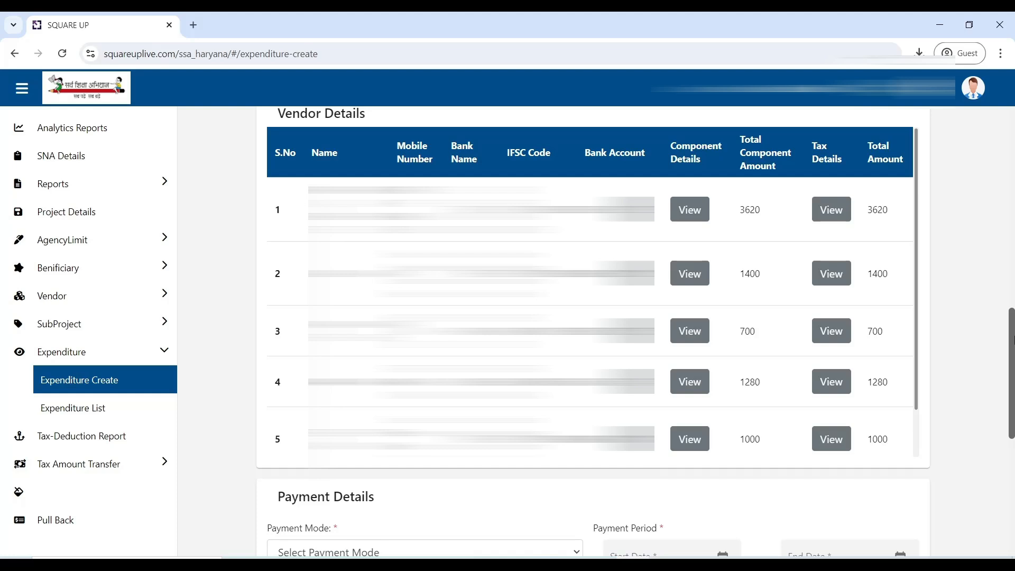
pyautogui.moveTo(1011, 340); pyautogui.dragTo(1011, 449)
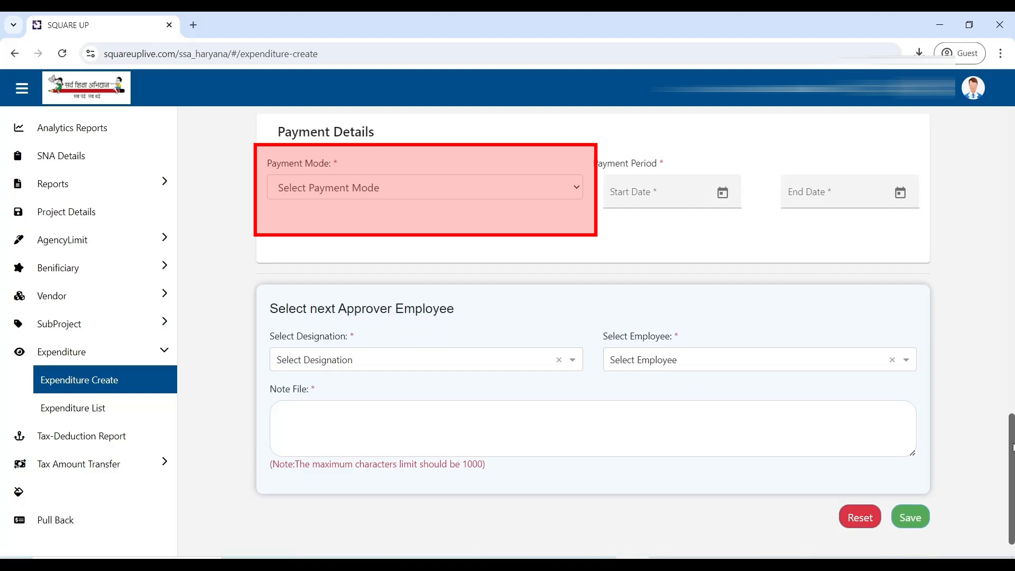
pyautogui.click(518, 194)
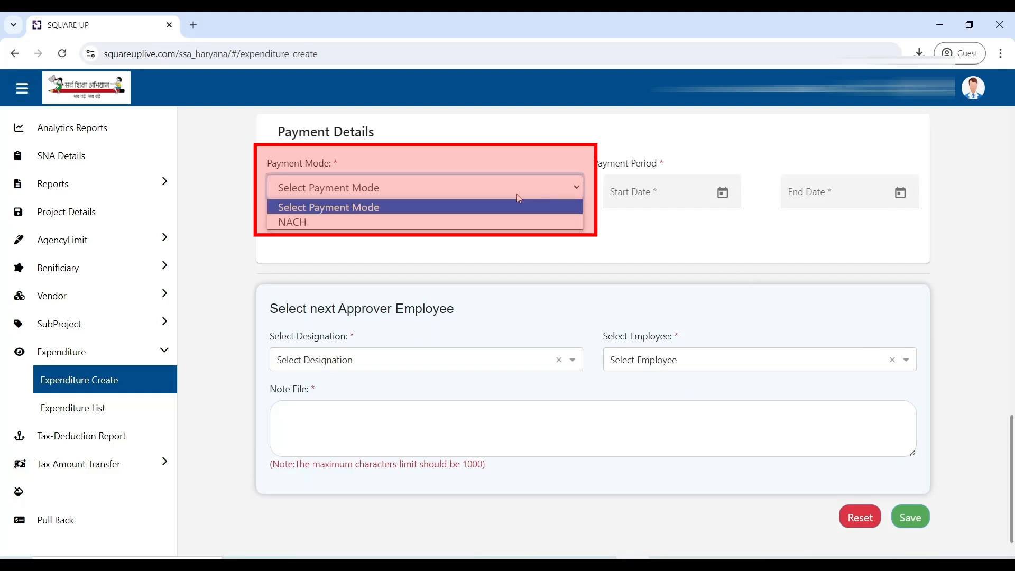
pyautogui.click(503, 223)
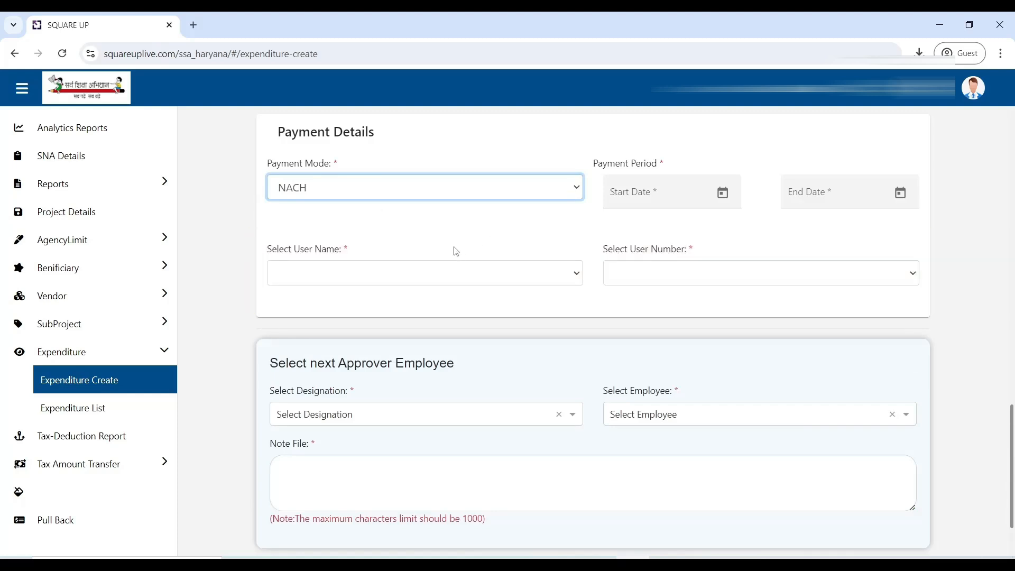
pyautogui.click(427, 275)
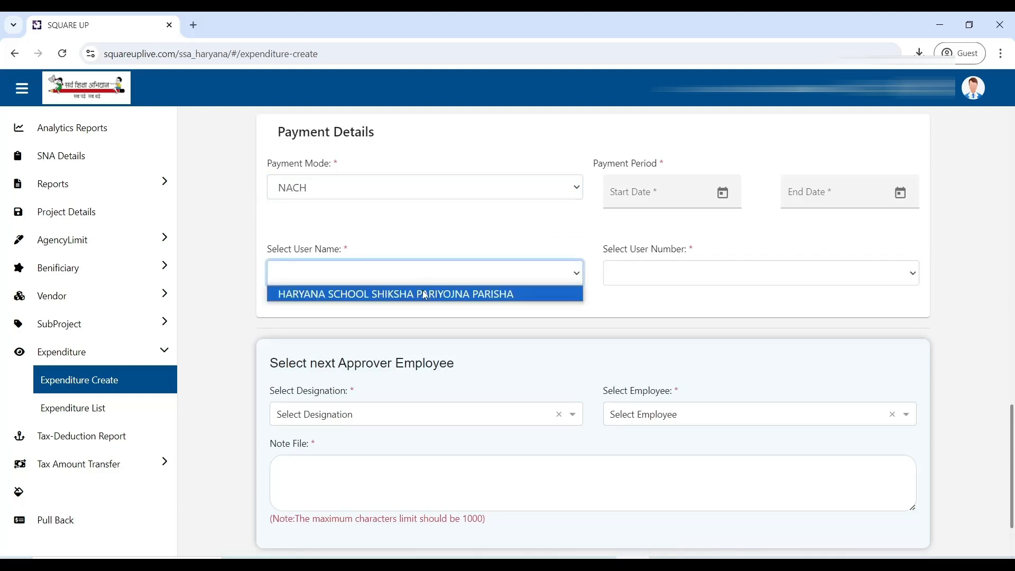
pyautogui.click(425, 295)
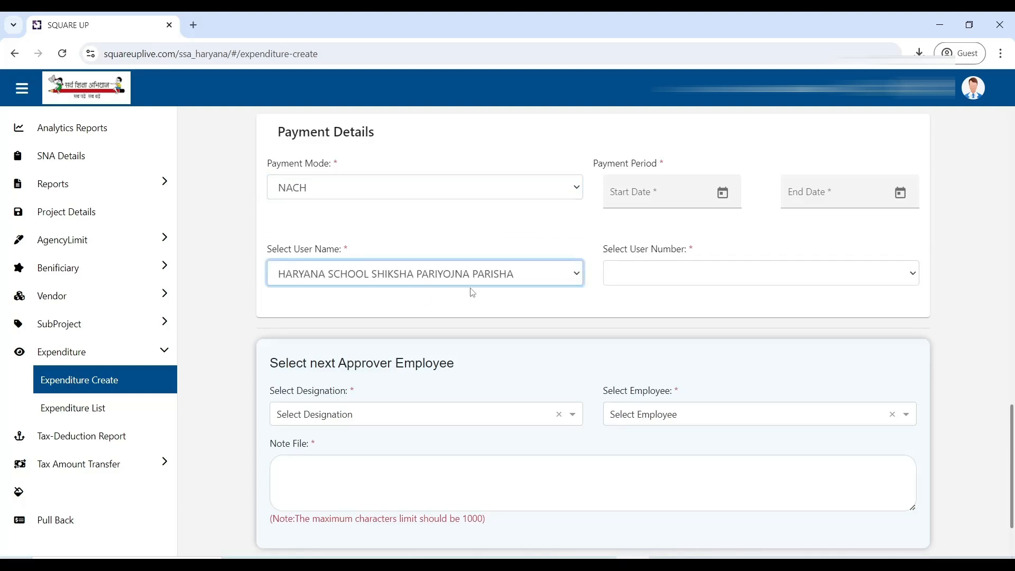
pyautogui.click(648, 285)
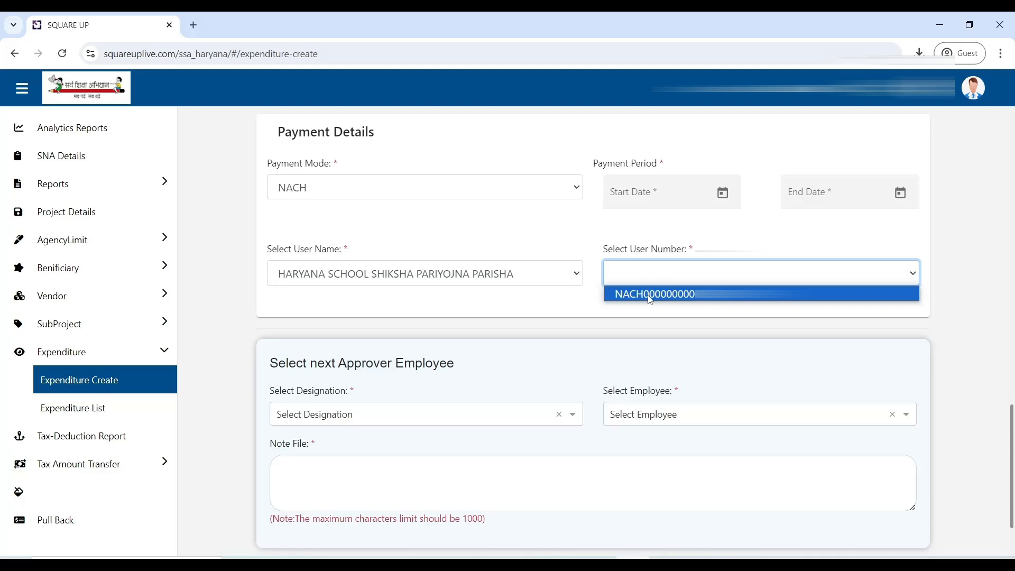
pyautogui.click(650, 299)
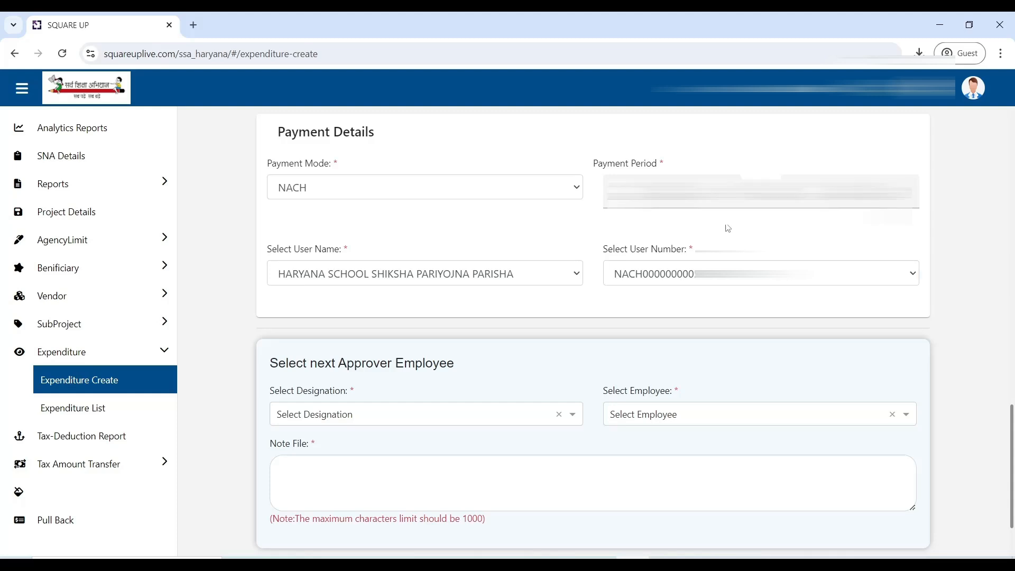
# Step: Choose the SMC President employee as next approver, add the note "DETAILS OK" and save the expenditure
pyautogui.click(476, 416)
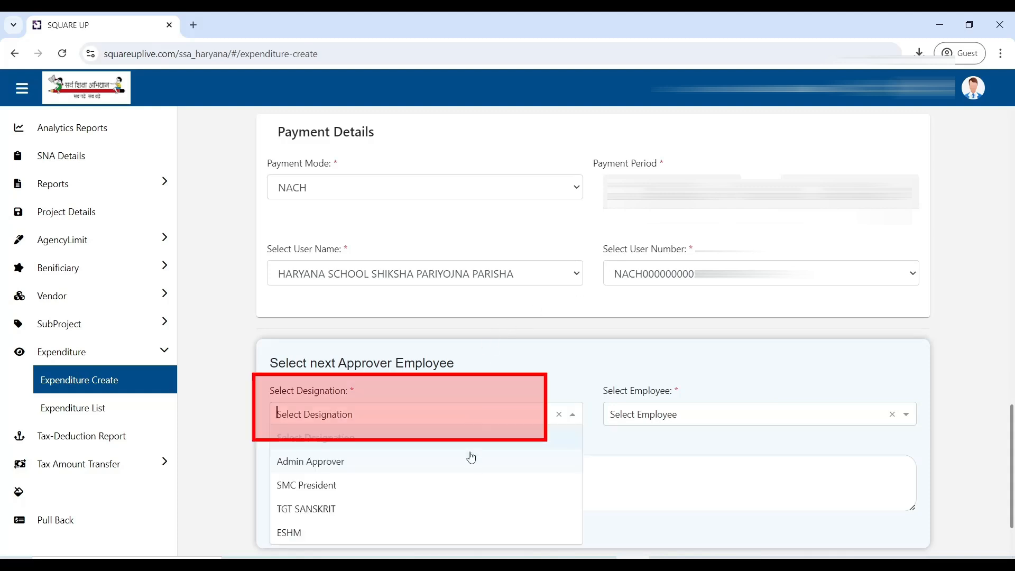
pyautogui.click(467, 485)
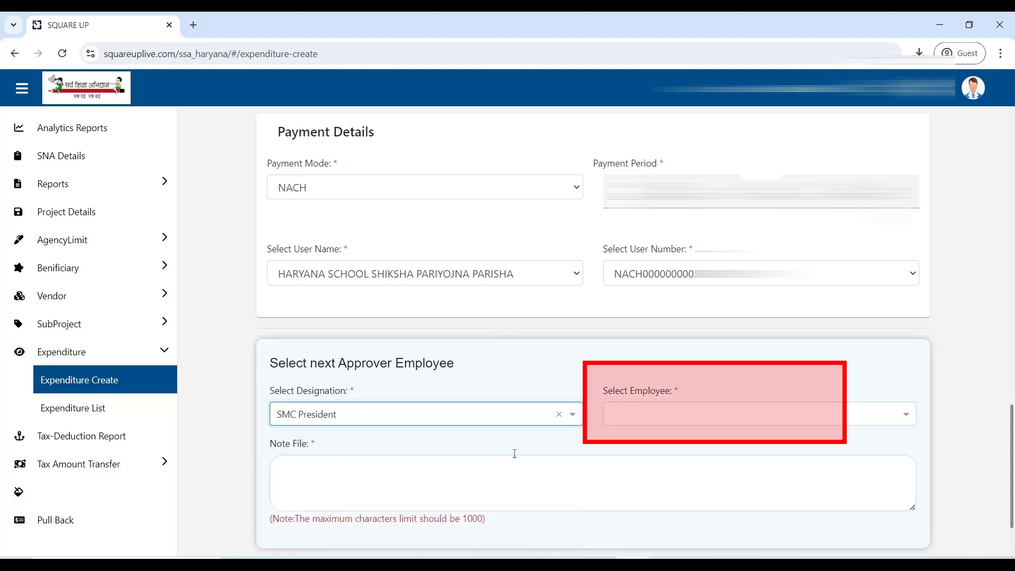
pyautogui.click(684, 421)
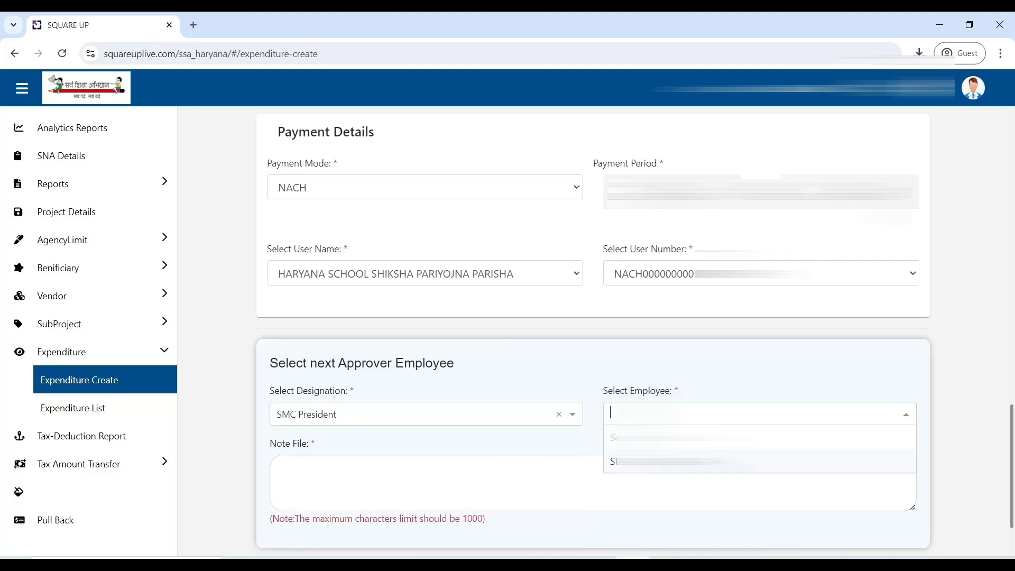
pyautogui.click(676, 462)
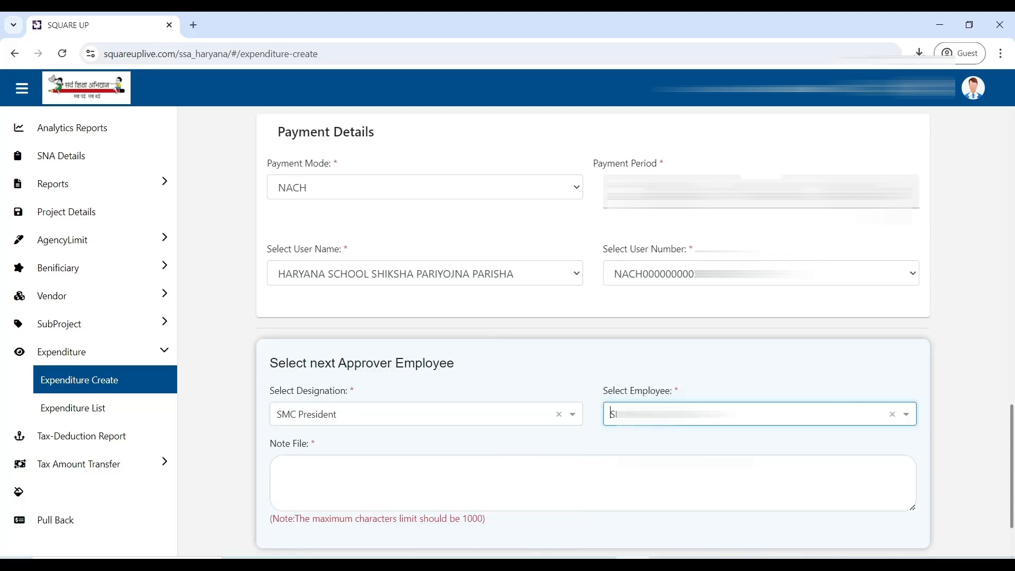
pyautogui.click(551, 493)
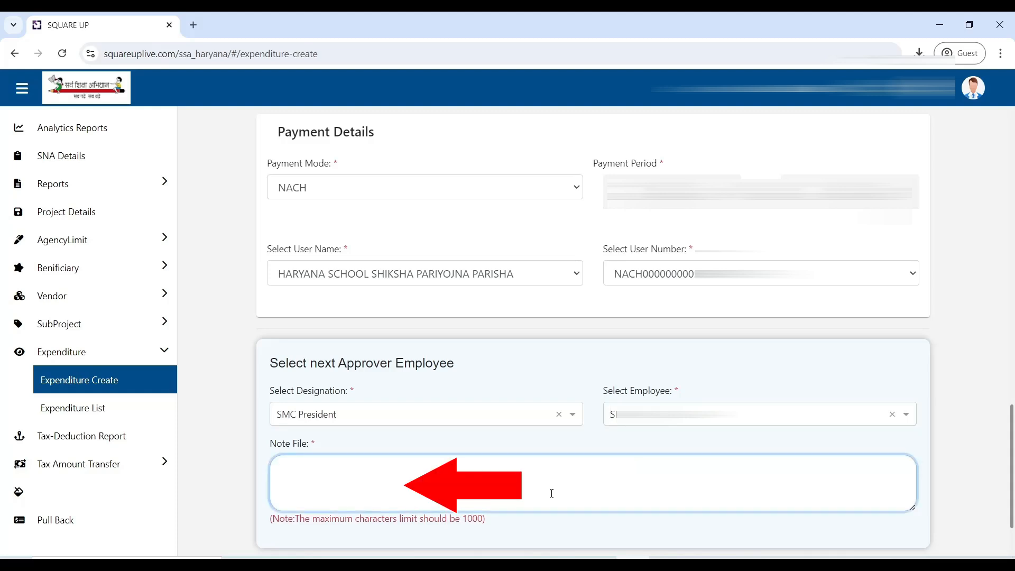
pyautogui.write('DETAILS OK')
pyautogui.scroll(-2, 592, 328)
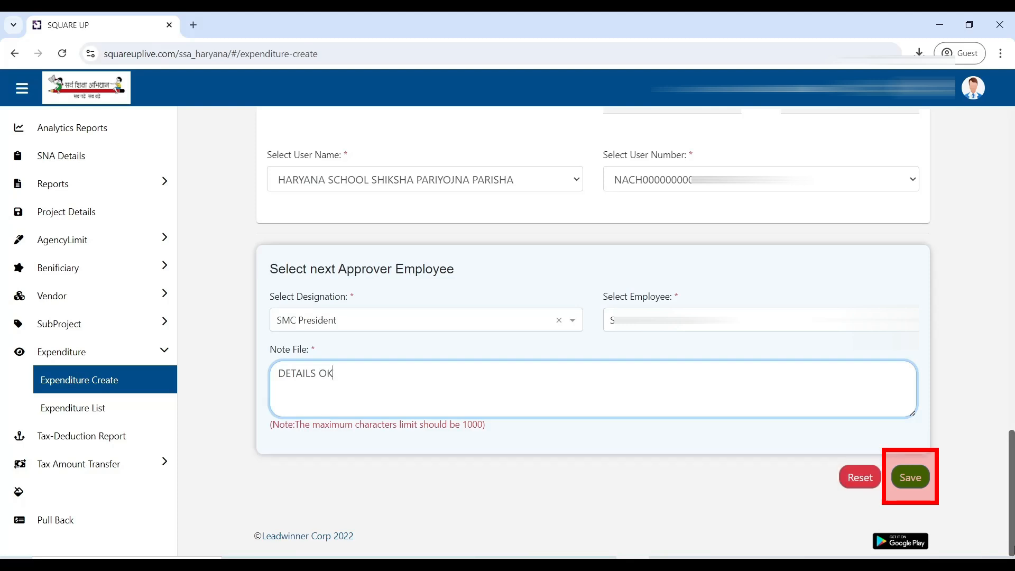
pyautogui.click(910, 479)
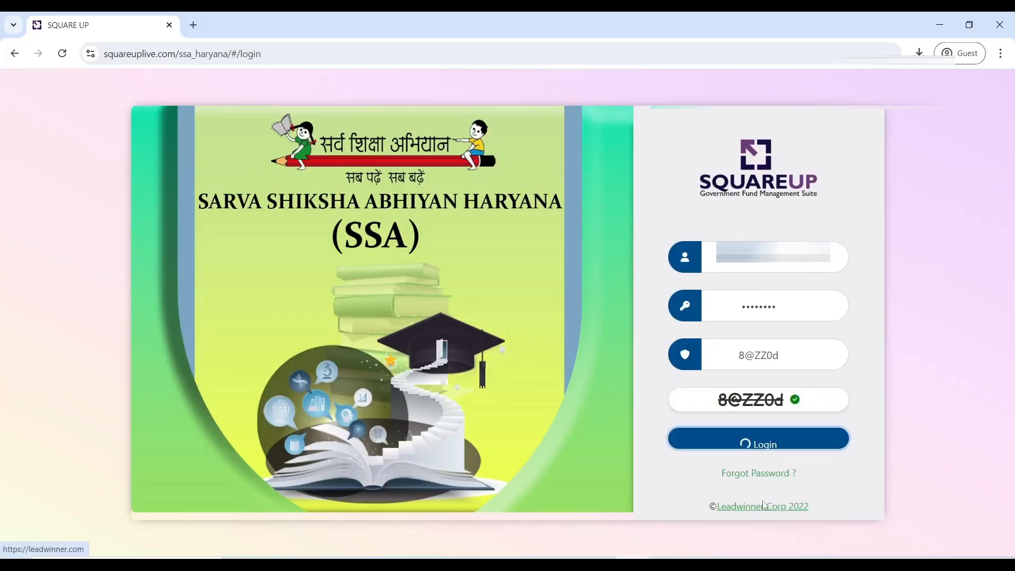
# Step: Log in as the next approver with the account password and captcha, and open the expenditure with status SUBMITTED
pyautogui.press('Return')
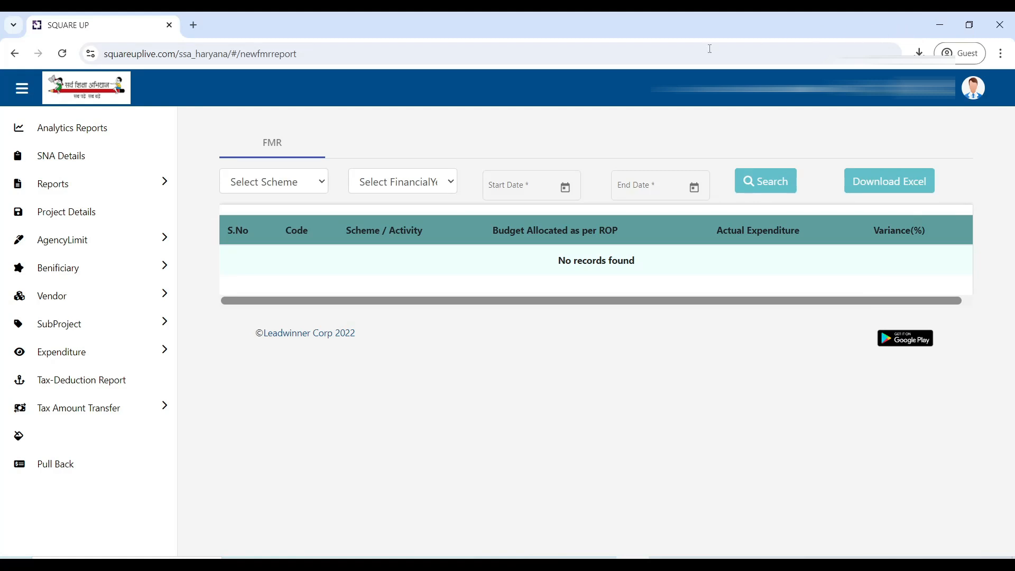
pyautogui.click(111, 357)
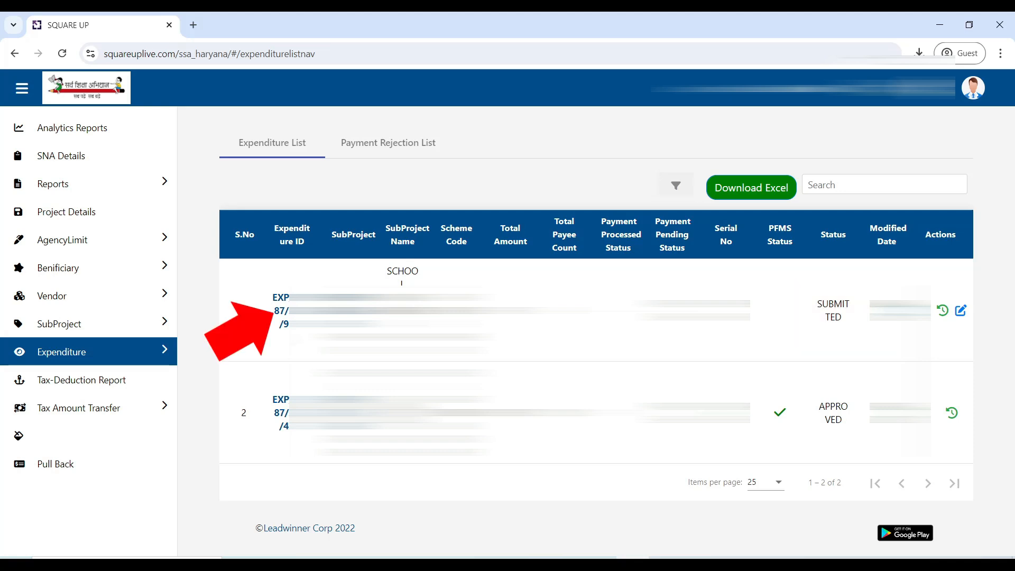
pyautogui.click(284, 316)
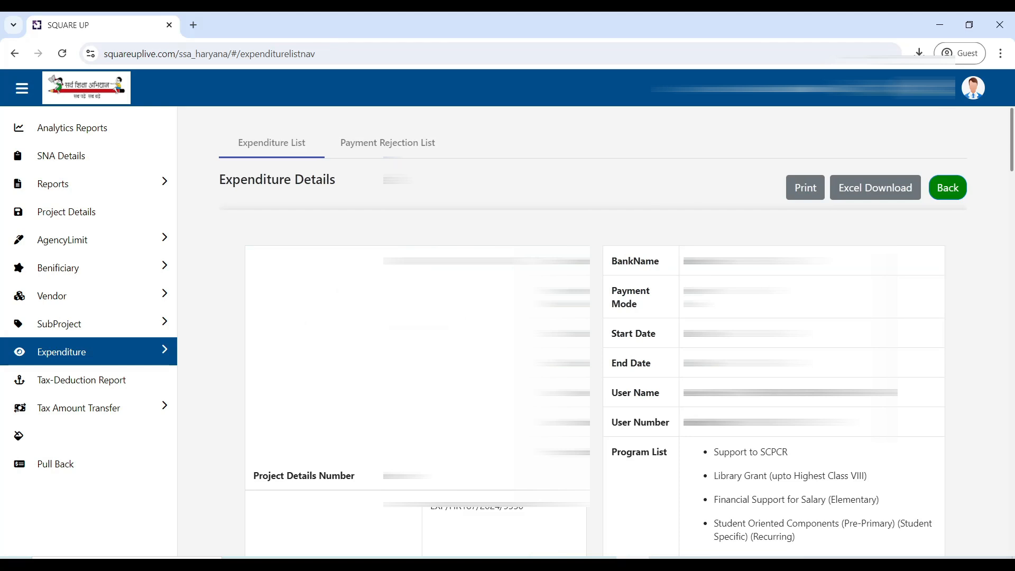
# Step: Set the expenditure's transaction type to Approve & Forward and choose the employee with designation ESHM as next approver
pyautogui.moveTo(1012, 132); pyautogui.dragTo(1011, 524)
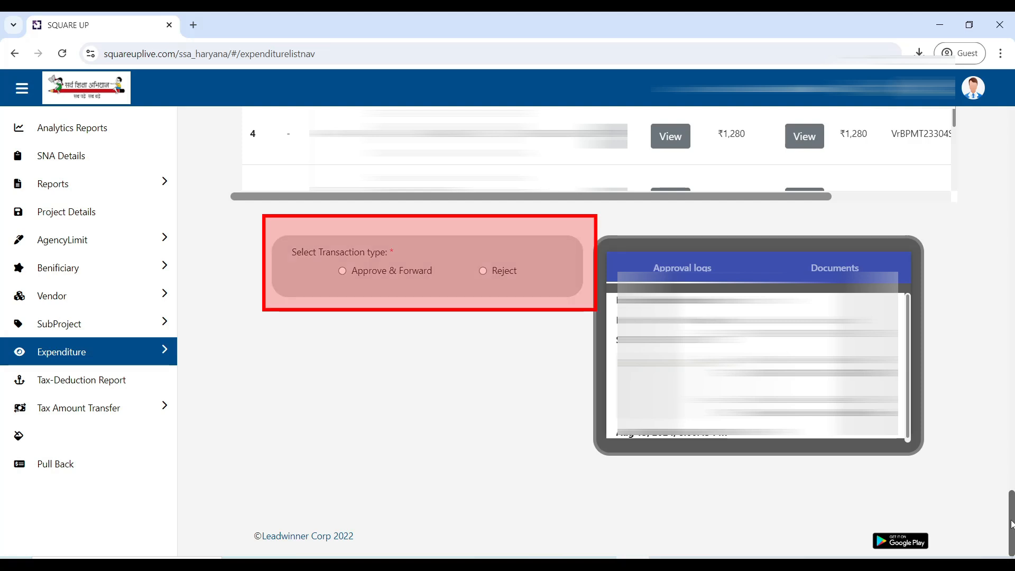
pyautogui.click(343, 271)
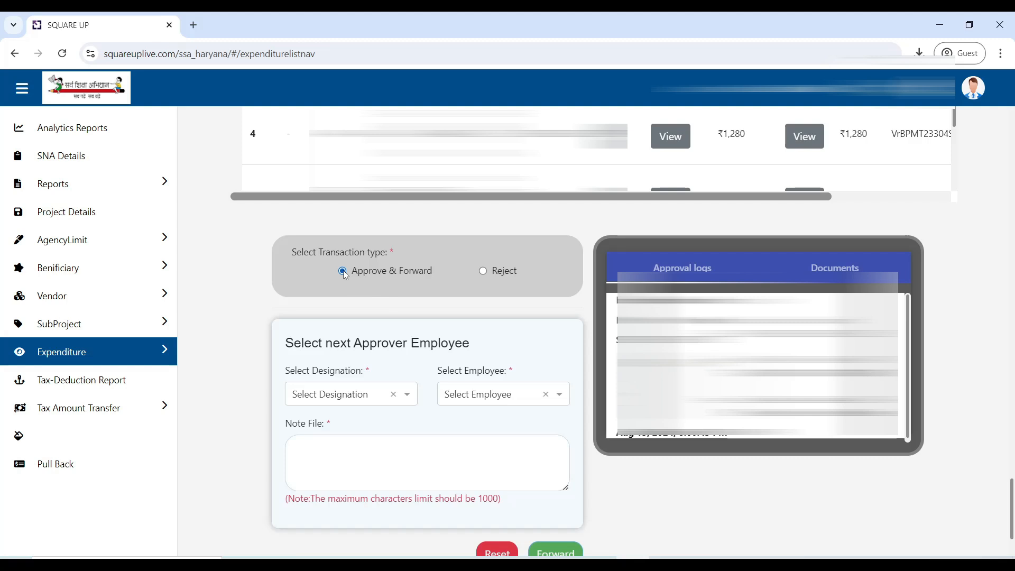
pyautogui.click(345, 396)
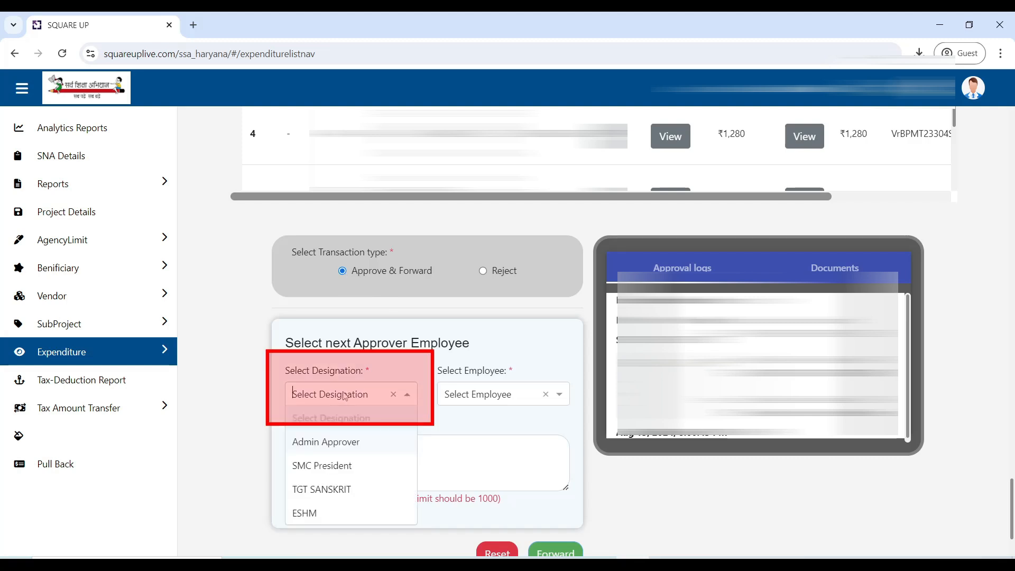
pyautogui.write('esh')
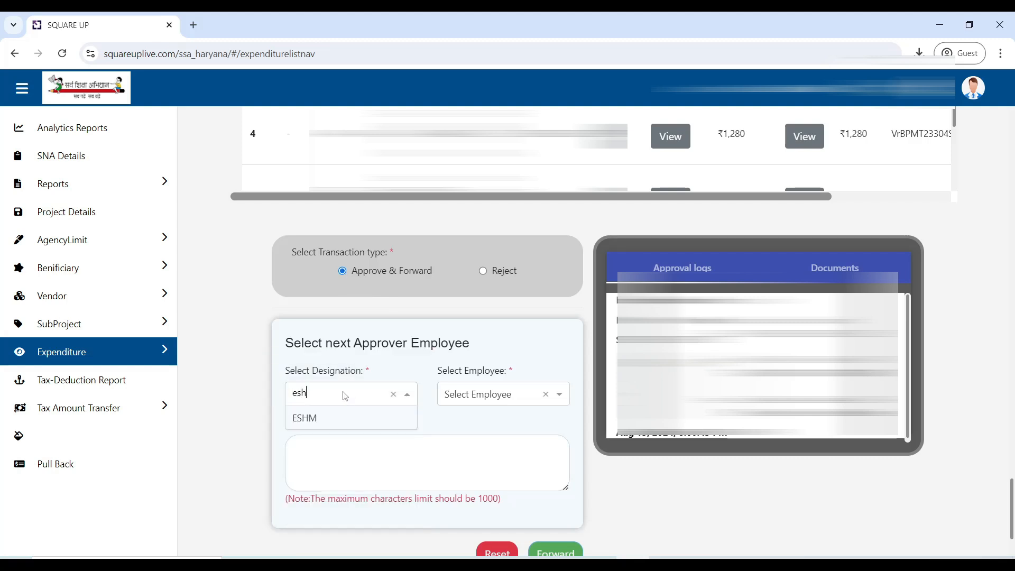
pyautogui.click(333, 418)
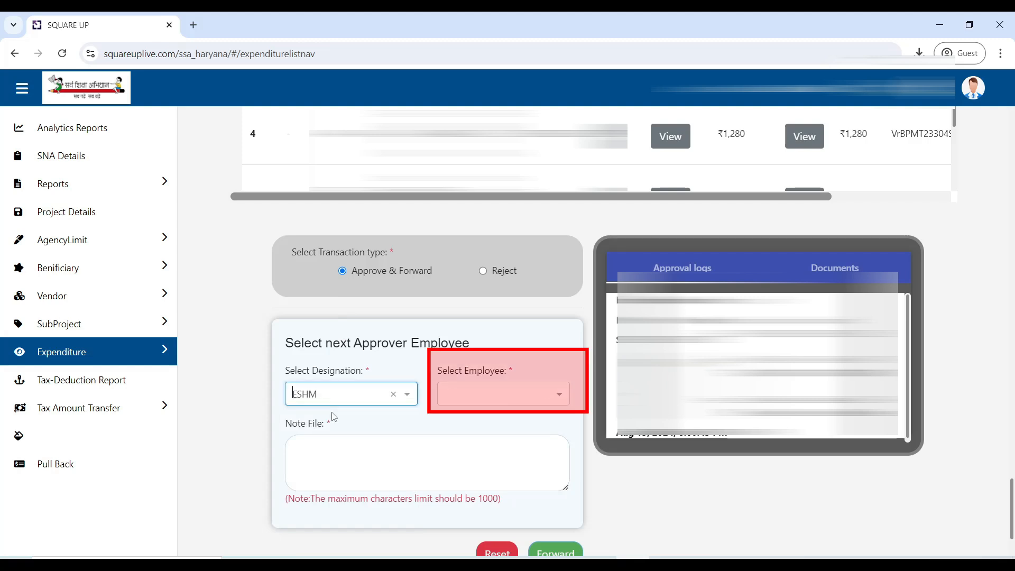
pyautogui.click(484, 406)
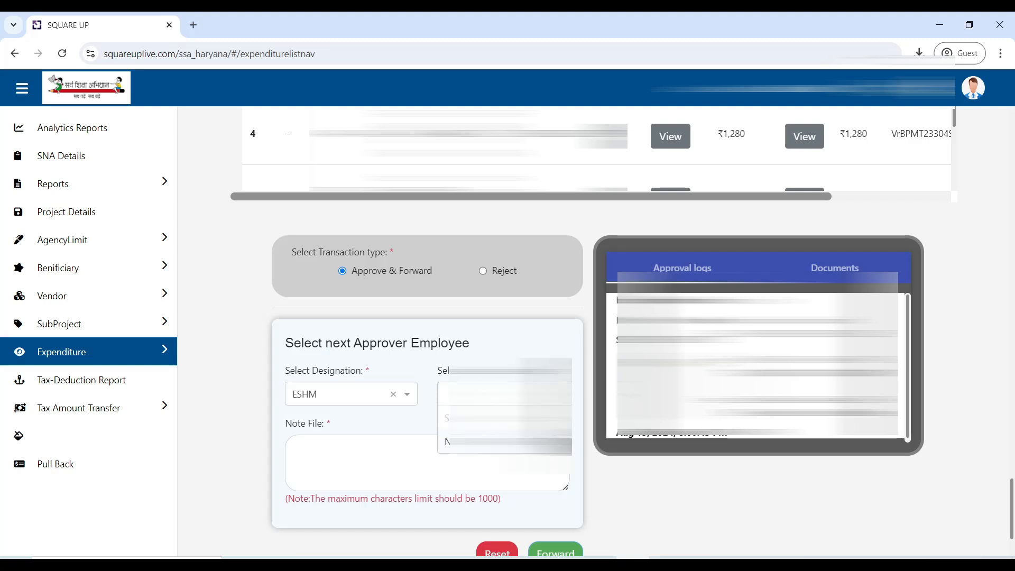
pyautogui.click(483, 442)
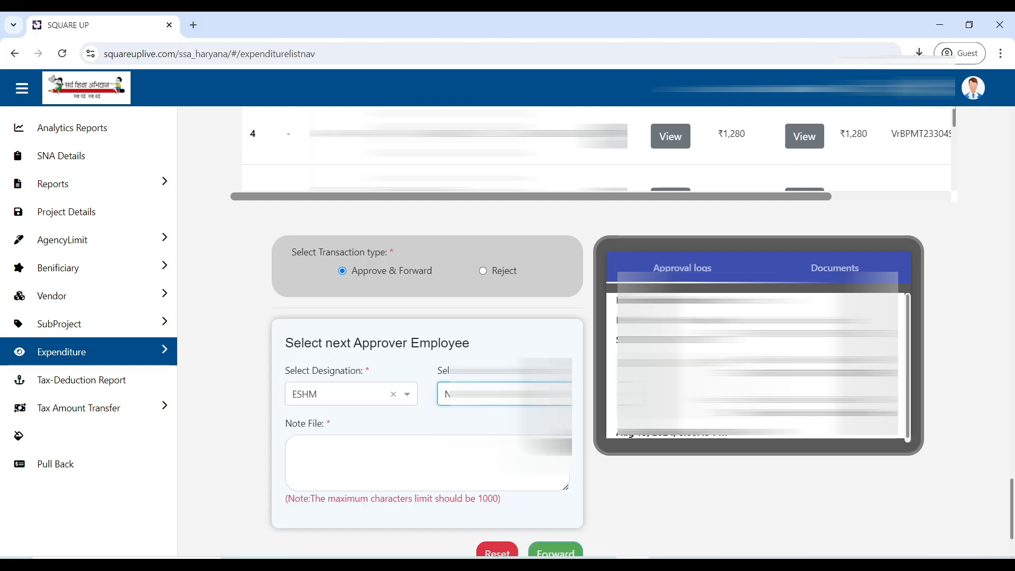
# Step: Enter the note "DETAILS OK" for the expenditure and forward it to the next approver
pyautogui.click(412, 461)
pyautogui.write('DETAILS')
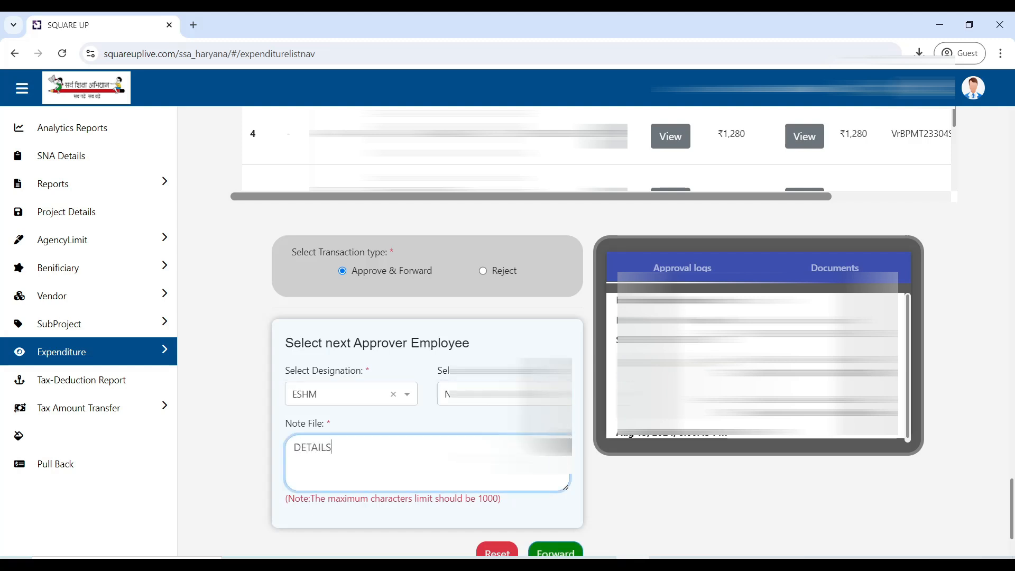
pyautogui.write(' OK')
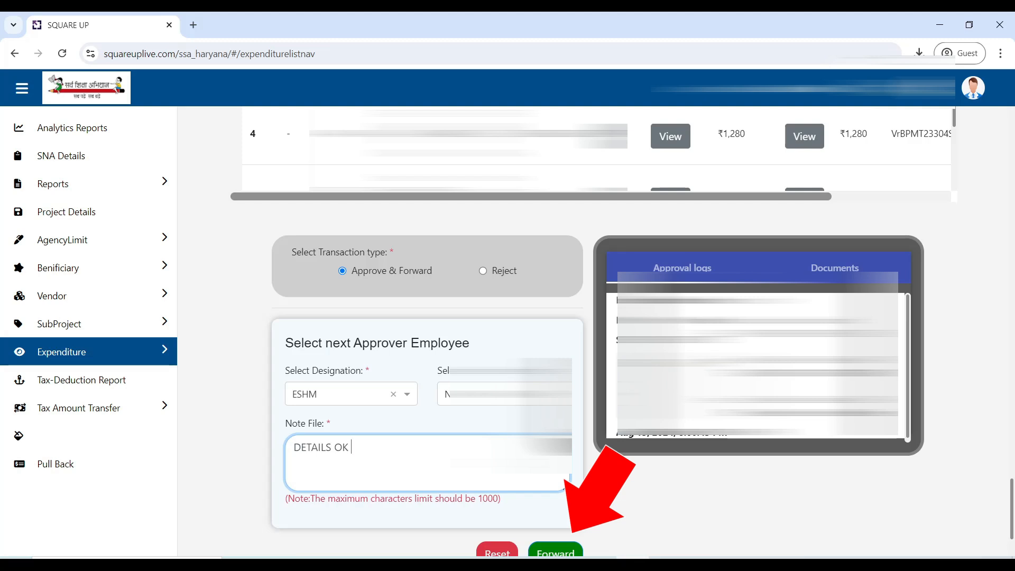
pyautogui.click(541, 554)
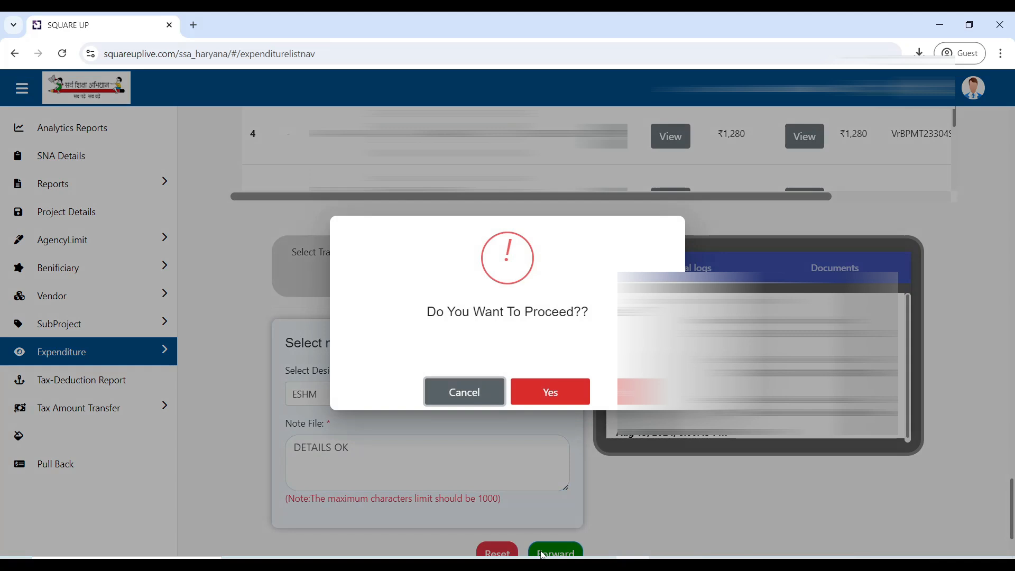
pyautogui.click(545, 392)
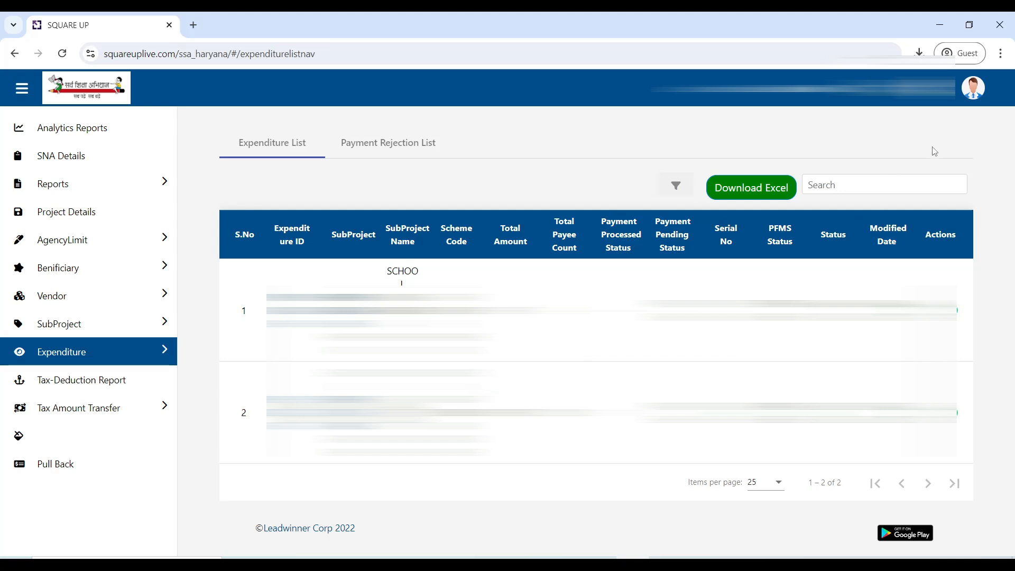
# Step: Log out of the current approver's account
pyautogui.click(973, 88)
pyautogui.click(950, 150)
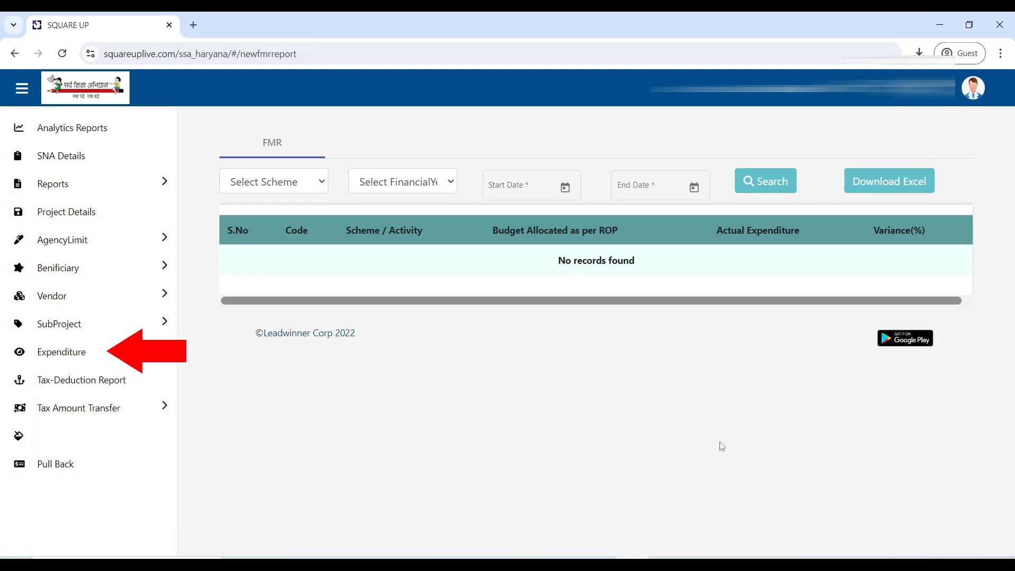
# Step: Open the expenditure with status FORWARD from the expenditure list and review its details and payee entries
pyautogui.click(129, 357)
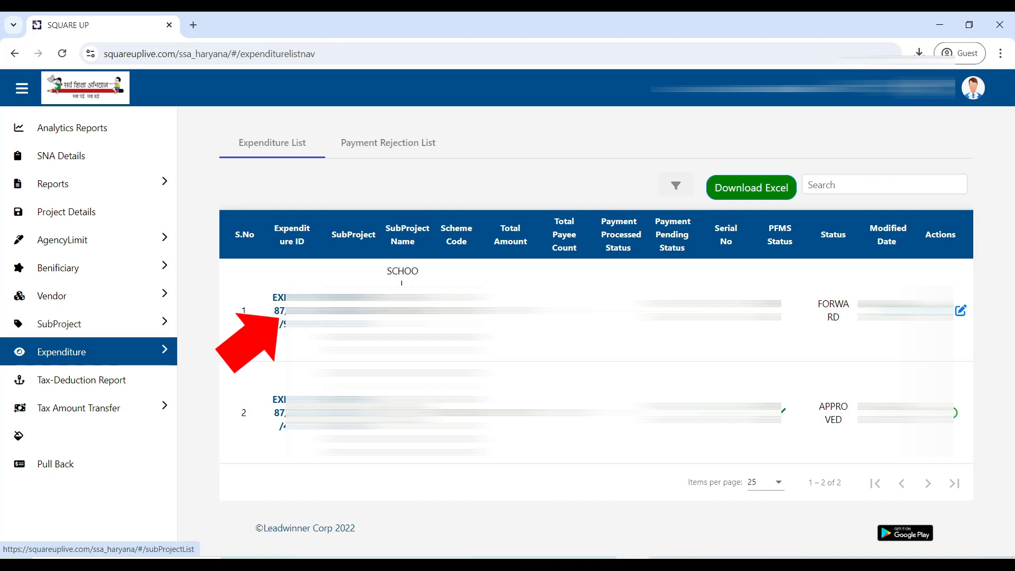
pyautogui.click(277, 317)
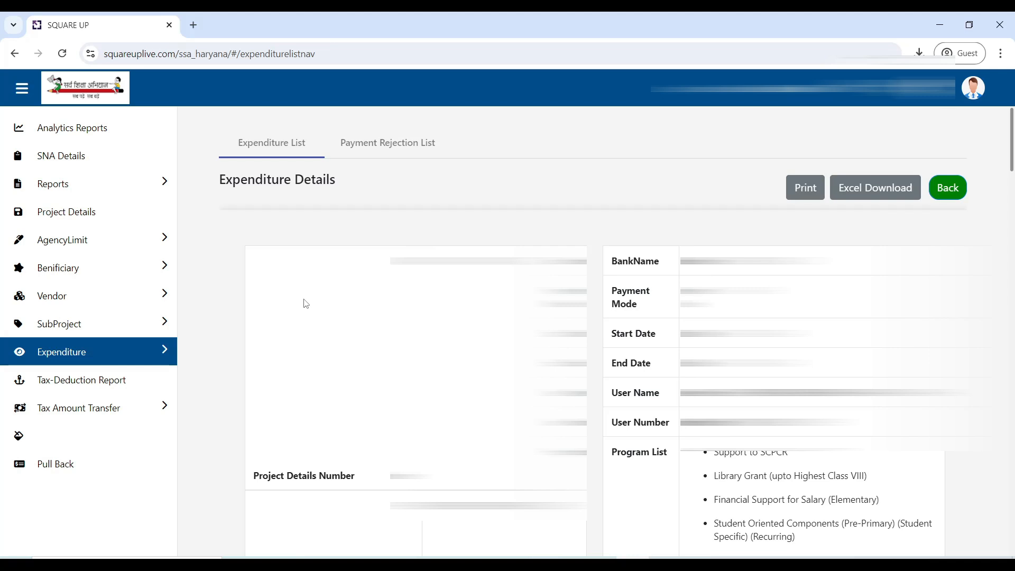
pyautogui.moveTo(1011, 123); pyautogui.dragTo(1013, 458)
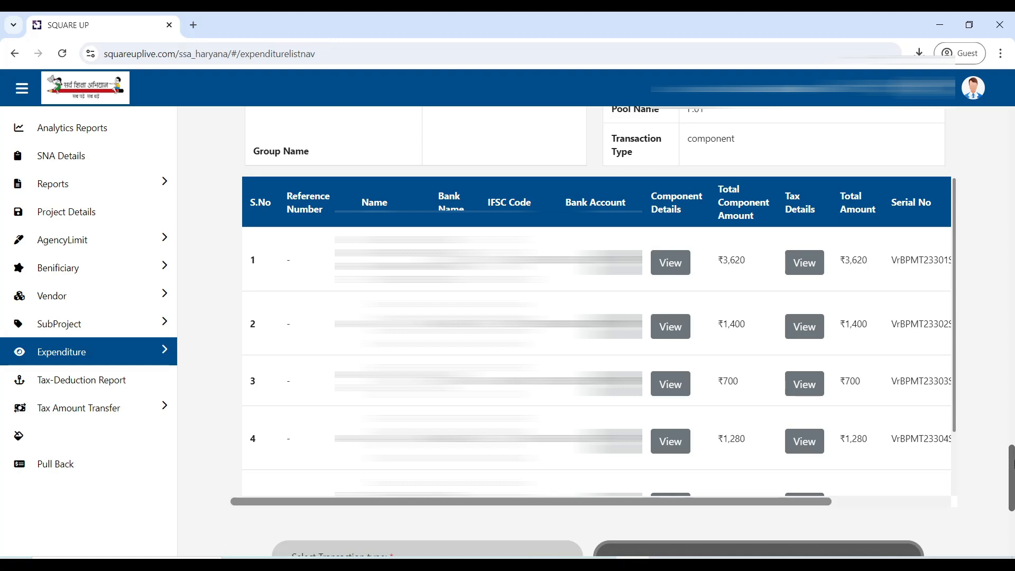
pyautogui.moveTo(1010, 477); pyautogui.dragTo(1010, 523)
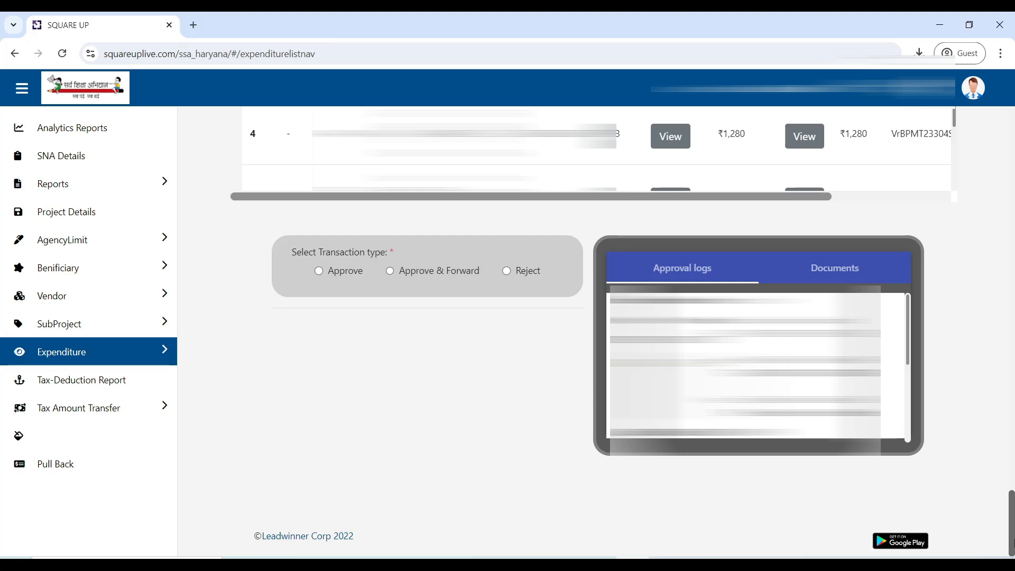
# Step: Set the expenditure's transaction type to Approve and verify the approval with the OTP
pyautogui.click(319, 271)
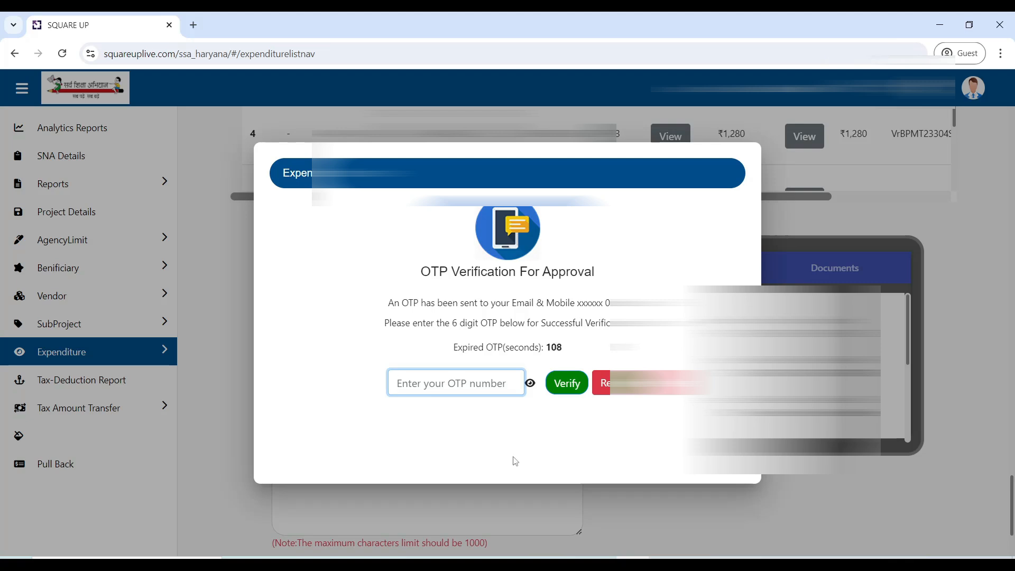
pyautogui.write('••••••')
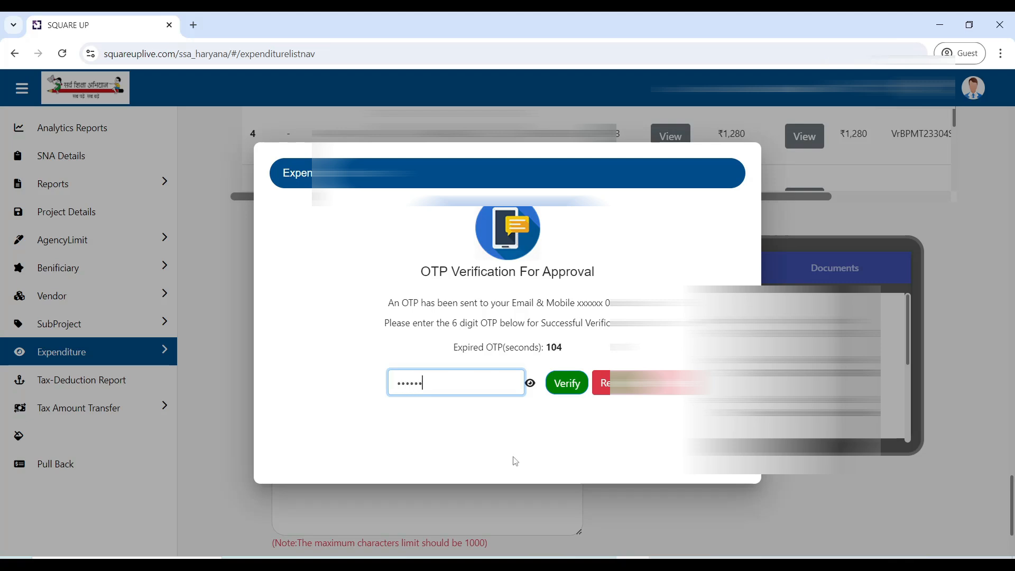
pyautogui.click(567, 383)
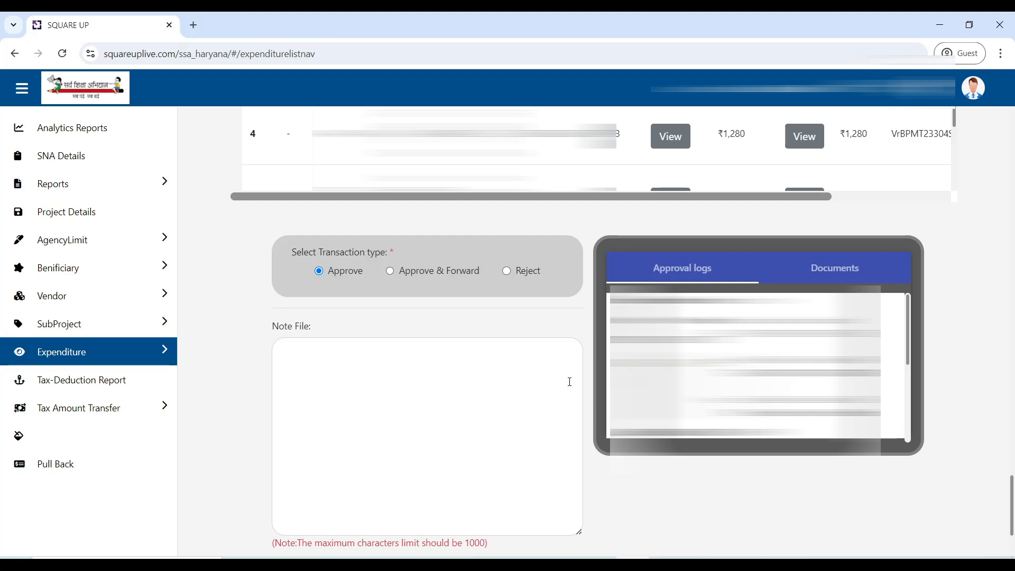
# Step: Enter the note "VERIFIED" for the expenditure, then validate and approve it
pyautogui.click(470, 388)
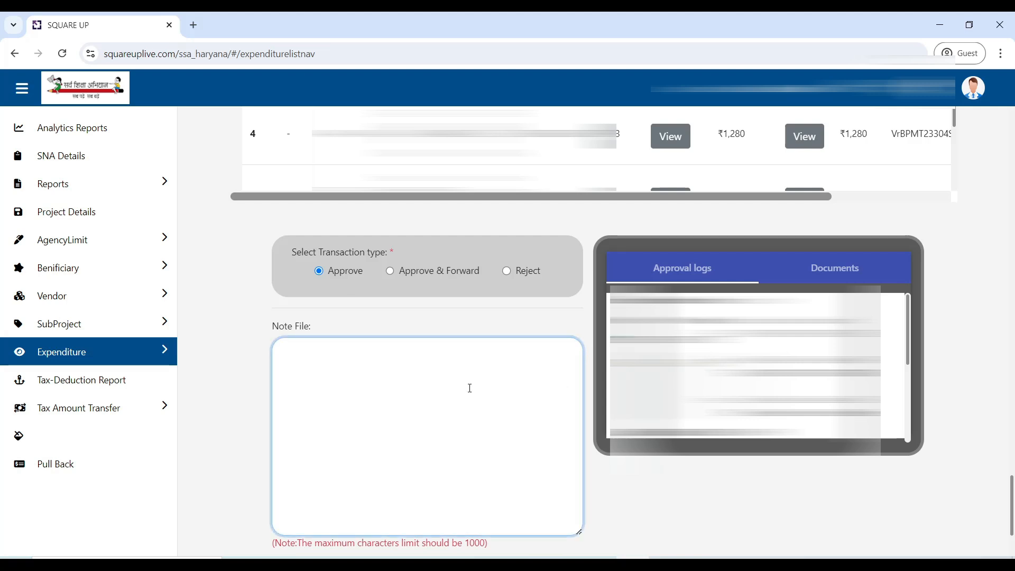
pyautogui.write('VERIFIED')
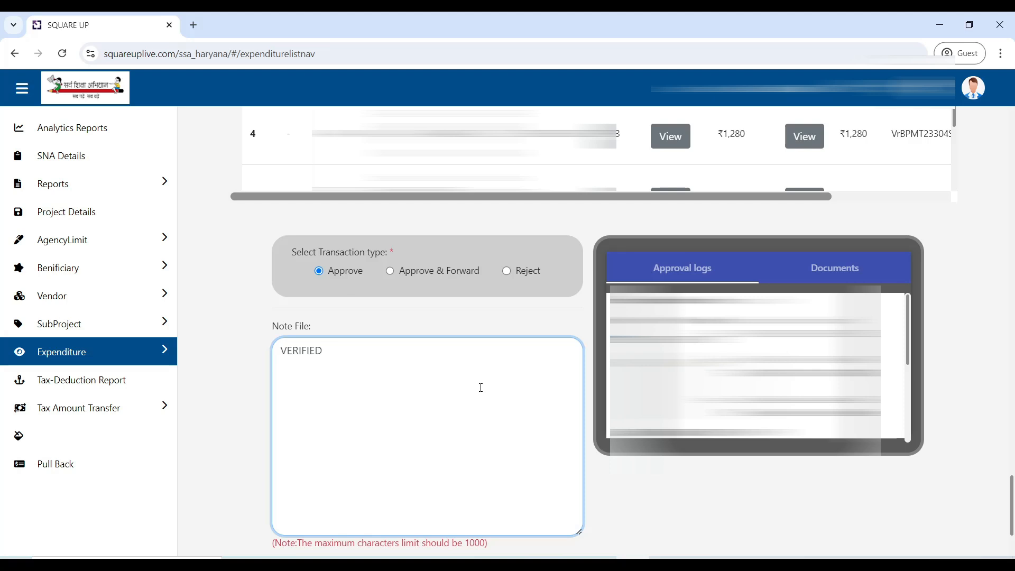
pyautogui.scroll(-3, 687, 487)
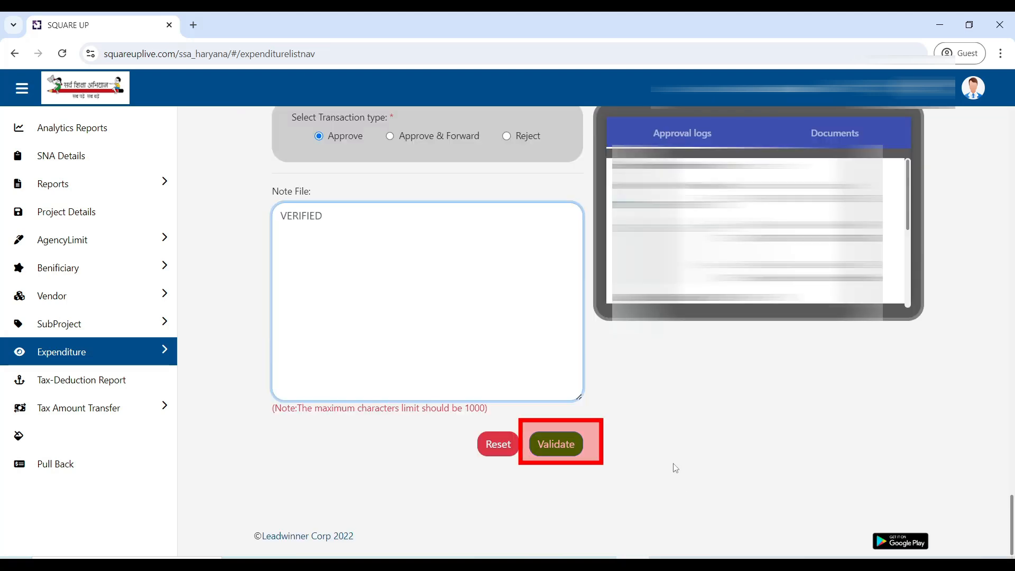
pyautogui.click(554, 446)
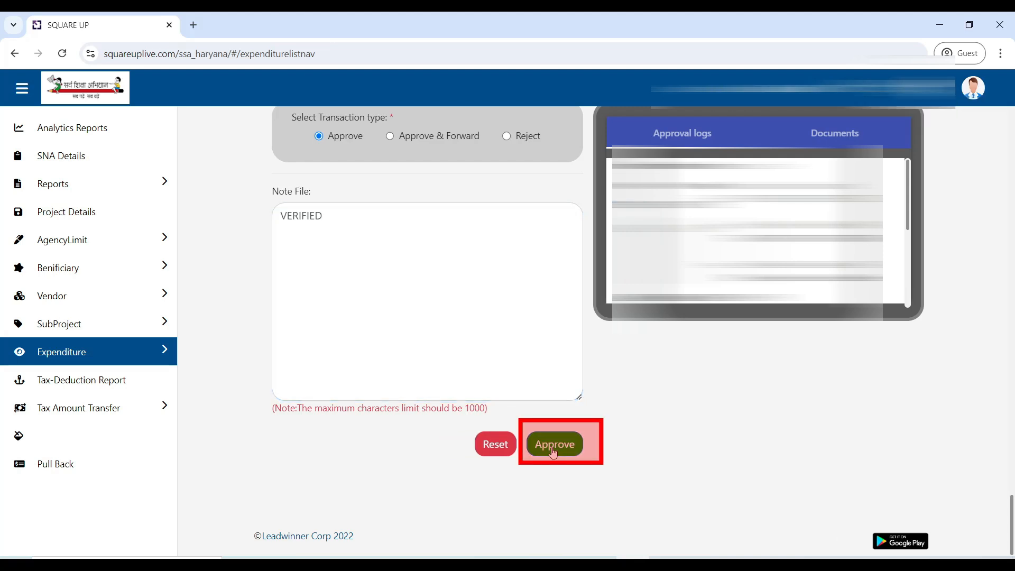
pyautogui.click(552, 448)
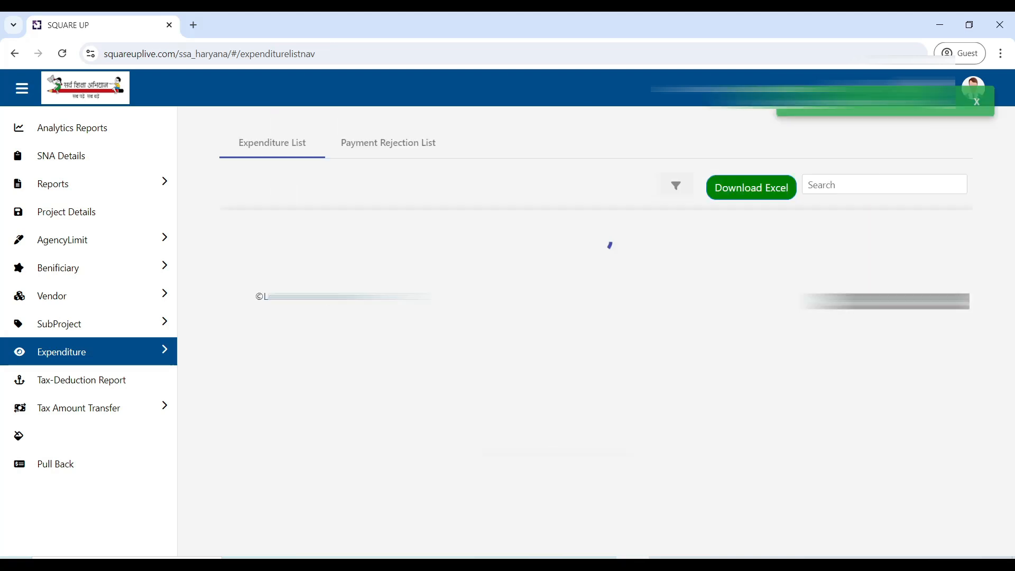